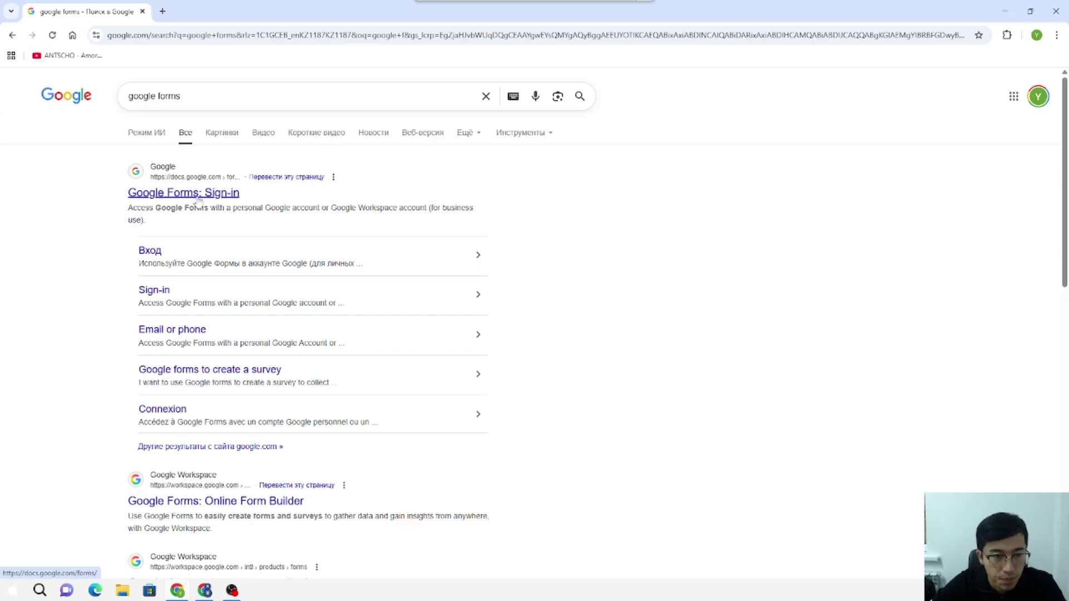
# Step: Open Google Forms from the search results
pyautogui.click(198, 202)
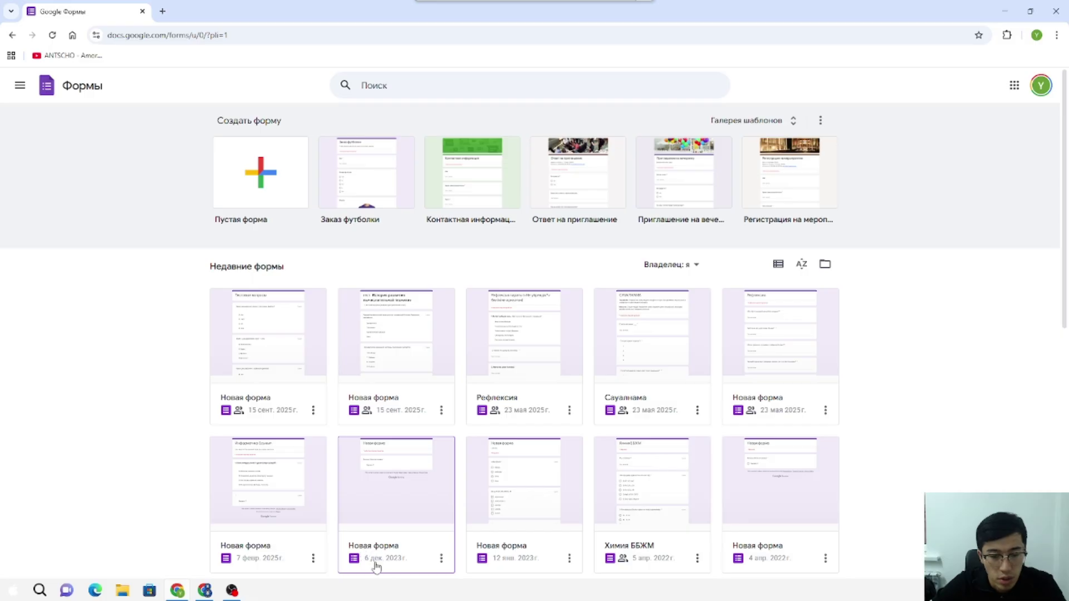
pyautogui.rightClick(519, 433)
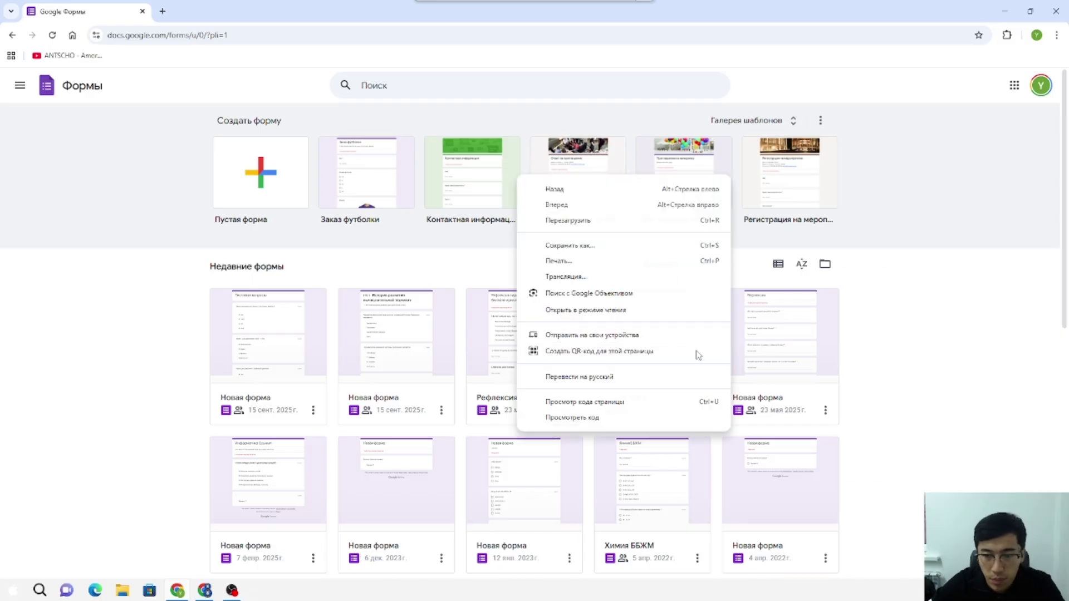
pyautogui.click(874, 235)
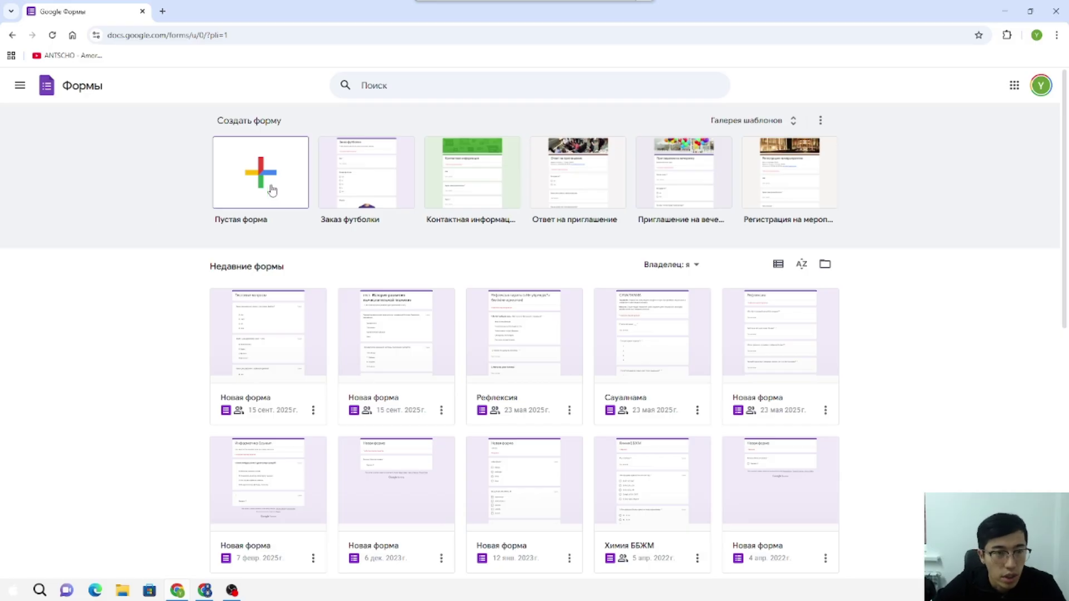
# Step: Look over the main menu's list of Google services and the collection of recent forms
pyautogui.click(20, 86)
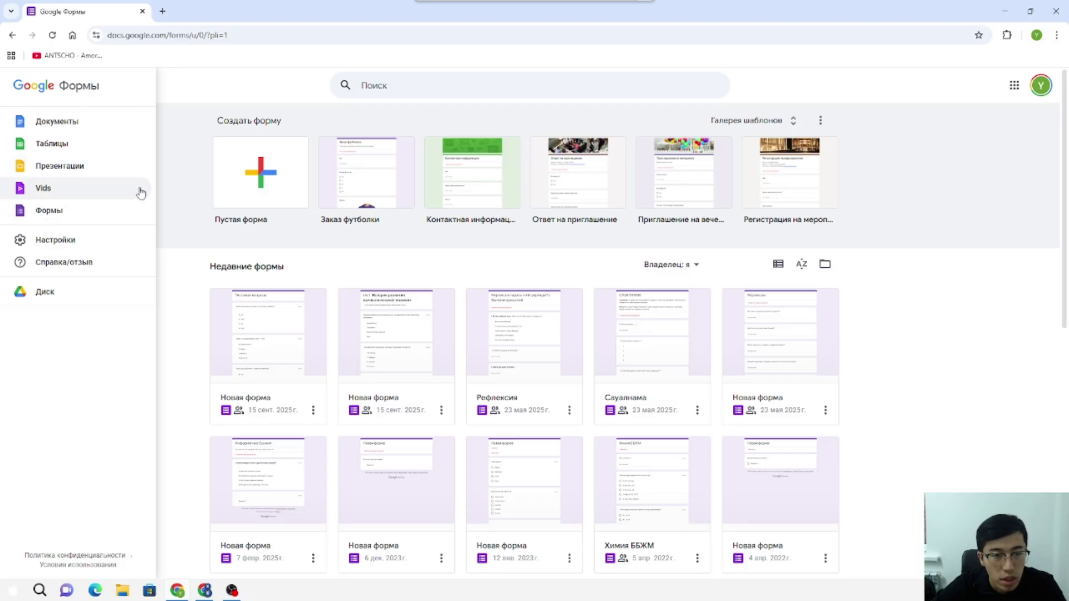
pyautogui.click(163, 88)
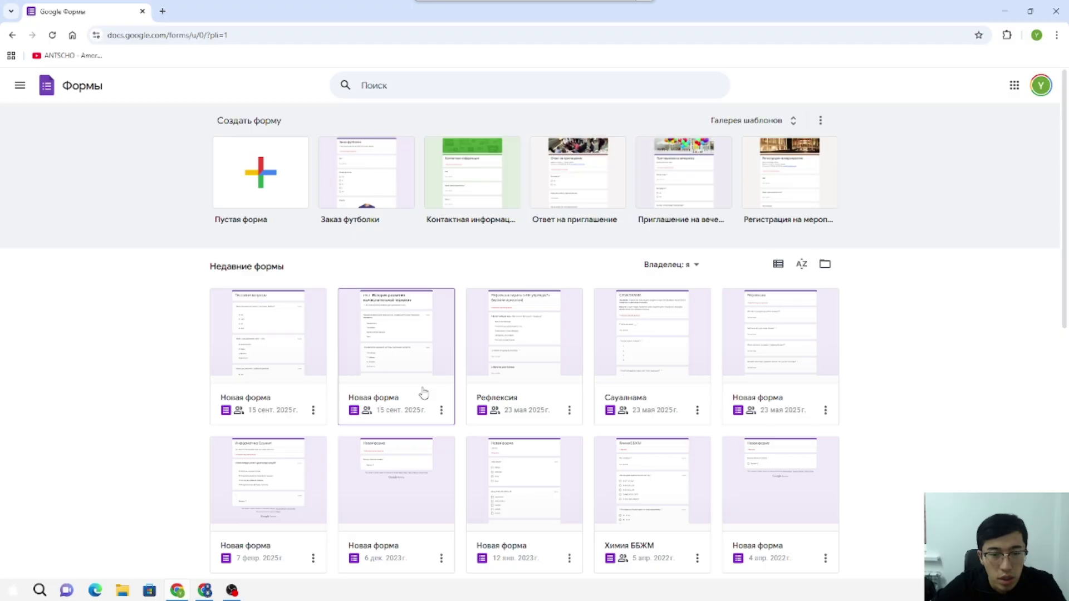
pyautogui.scroll(-3, 430, 424)
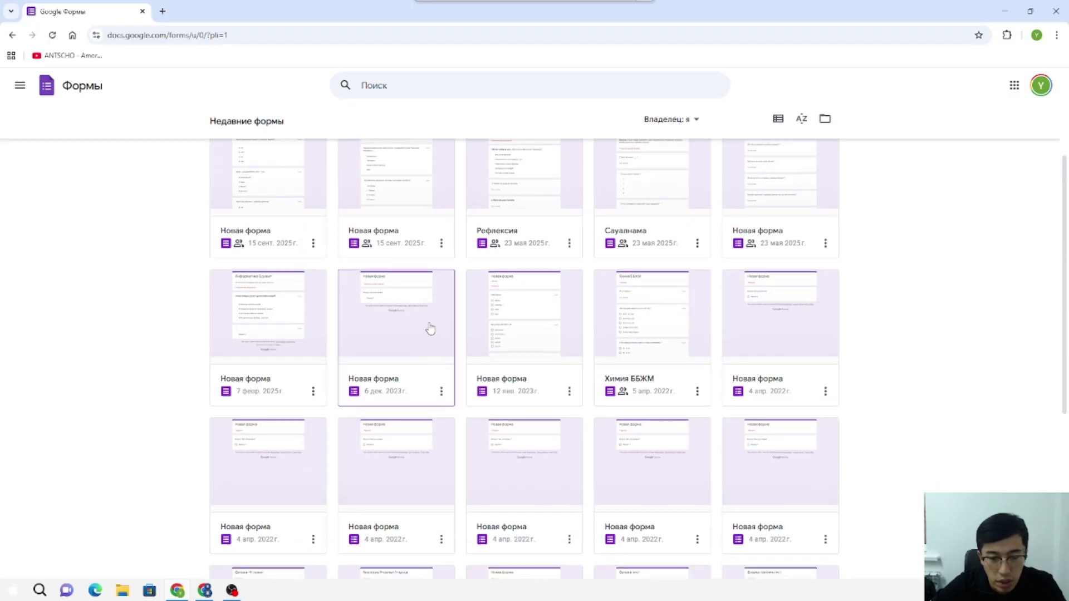
pyautogui.scroll(3, 430, 329)
pyautogui.scroll(-8, 484, 338)
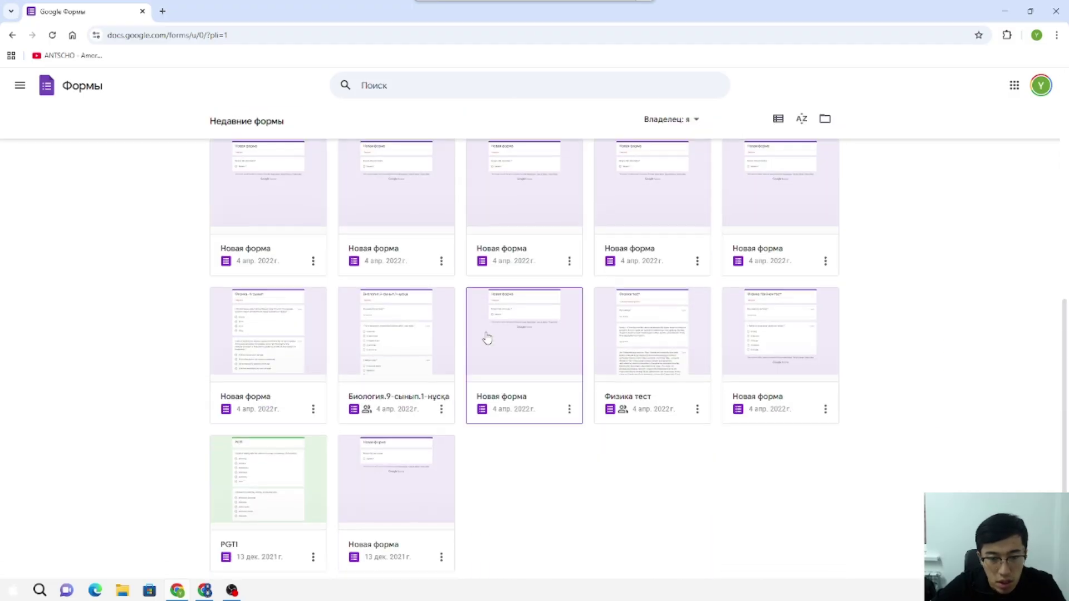
pyautogui.scroll(10, 487, 337)
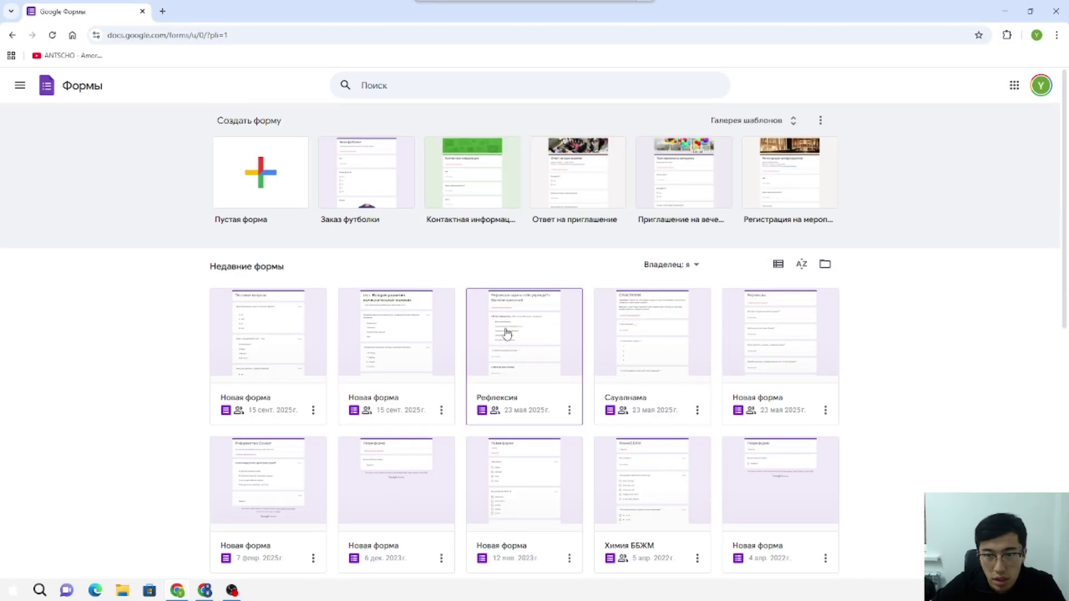
# Step: Browse the template gallery through the personal, work and education categories
pyautogui.click(795, 126)
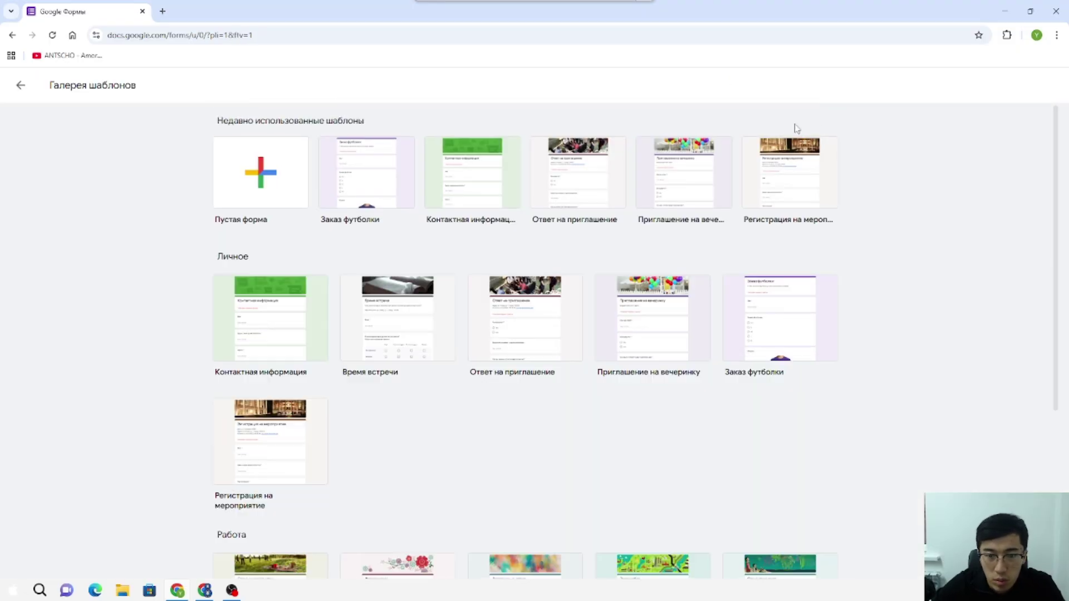
pyautogui.scroll(-5, 520, 398)
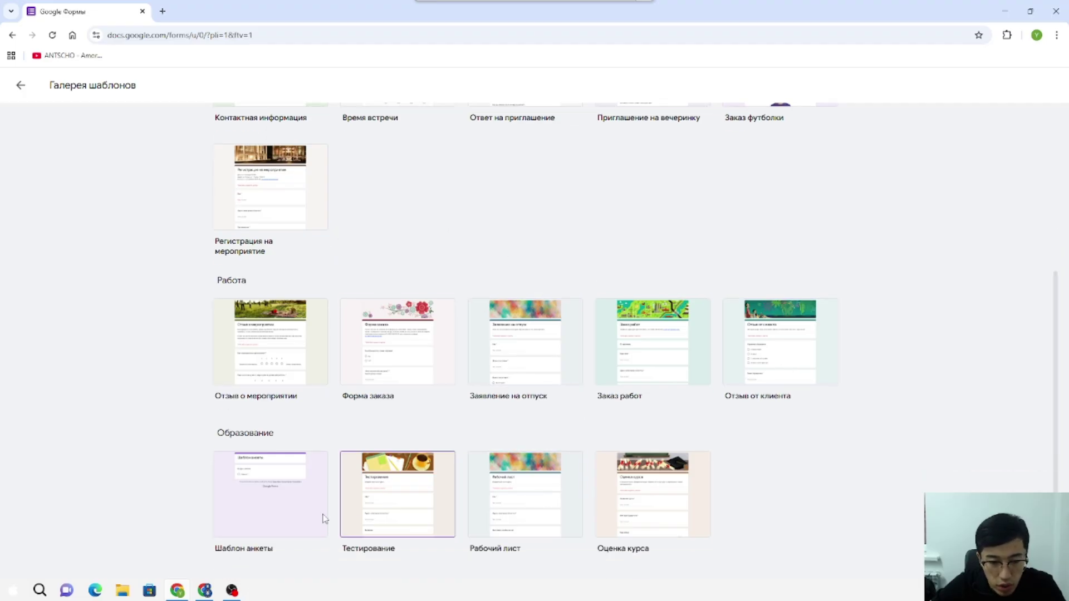
pyautogui.rightClick(704, 485)
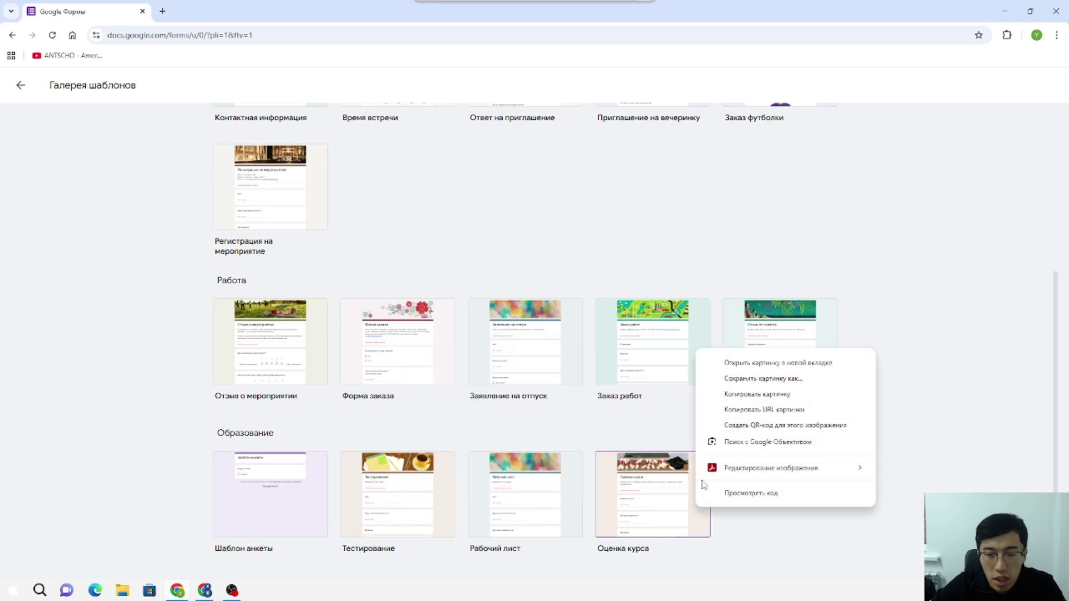
pyautogui.click(770, 348)
pyautogui.rightClick(432, 390)
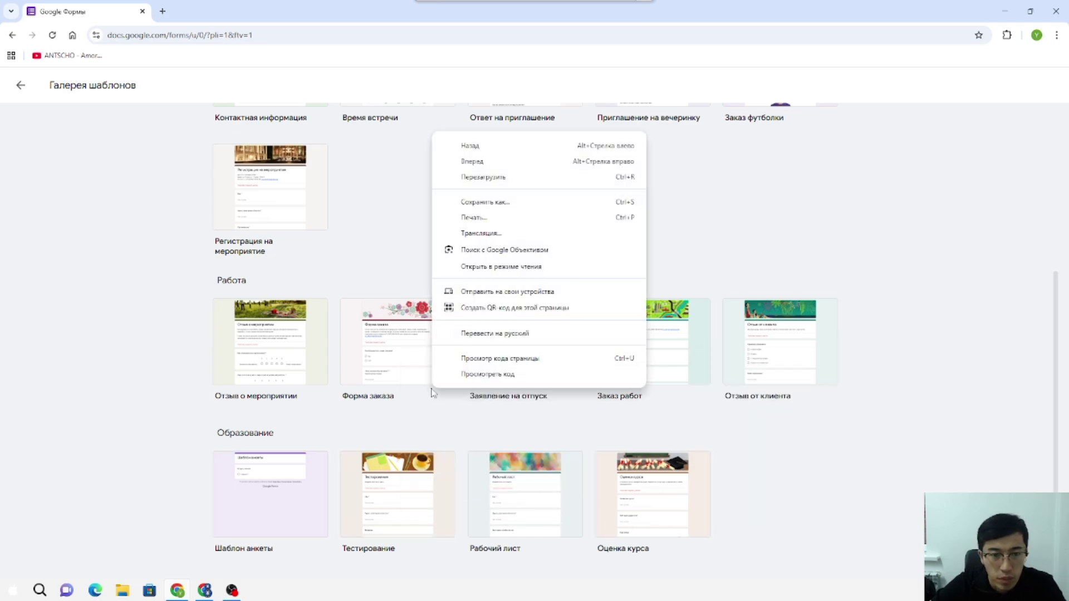
pyautogui.click(376, 261)
pyautogui.scroll(1, 376, 261)
pyautogui.scroll(4, 376, 262)
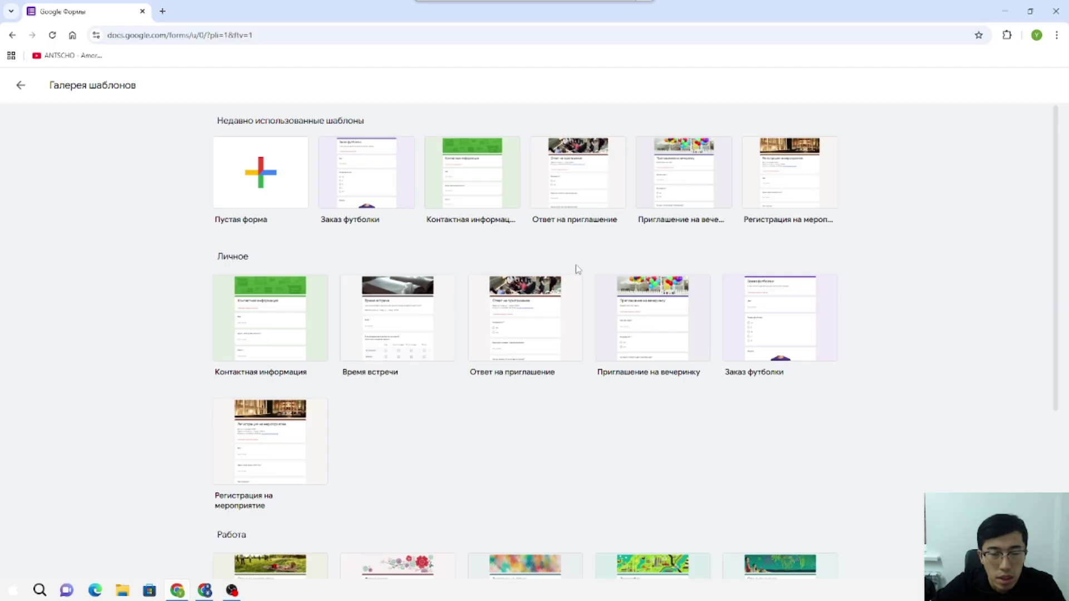
# Step: Create a blank form and set its title to "Тест"
pyautogui.click(260, 178)
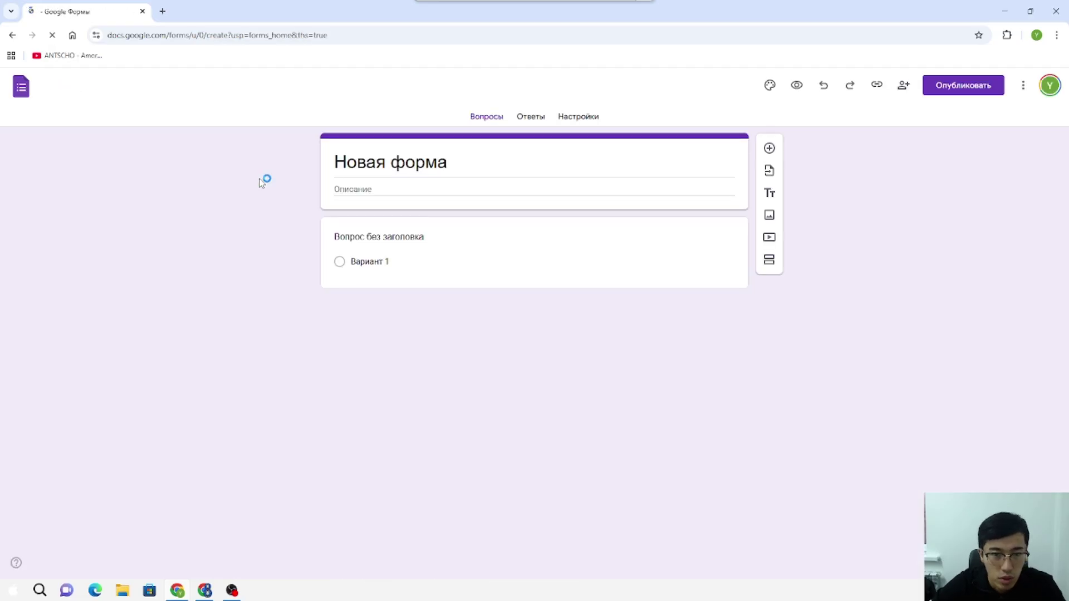
pyautogui.click(399, 166)
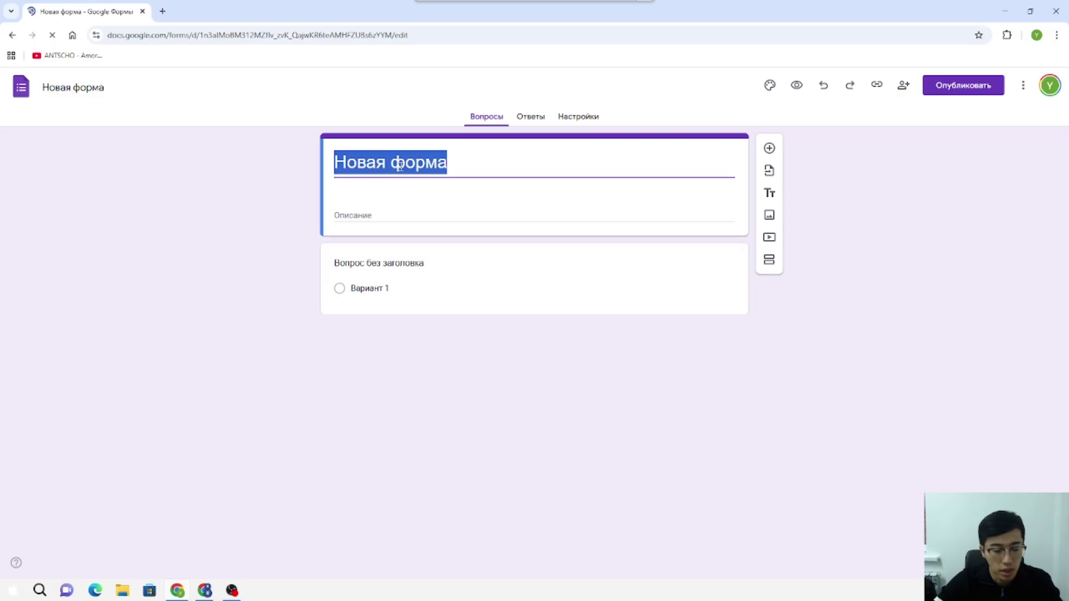
pyautogui.press('alt')
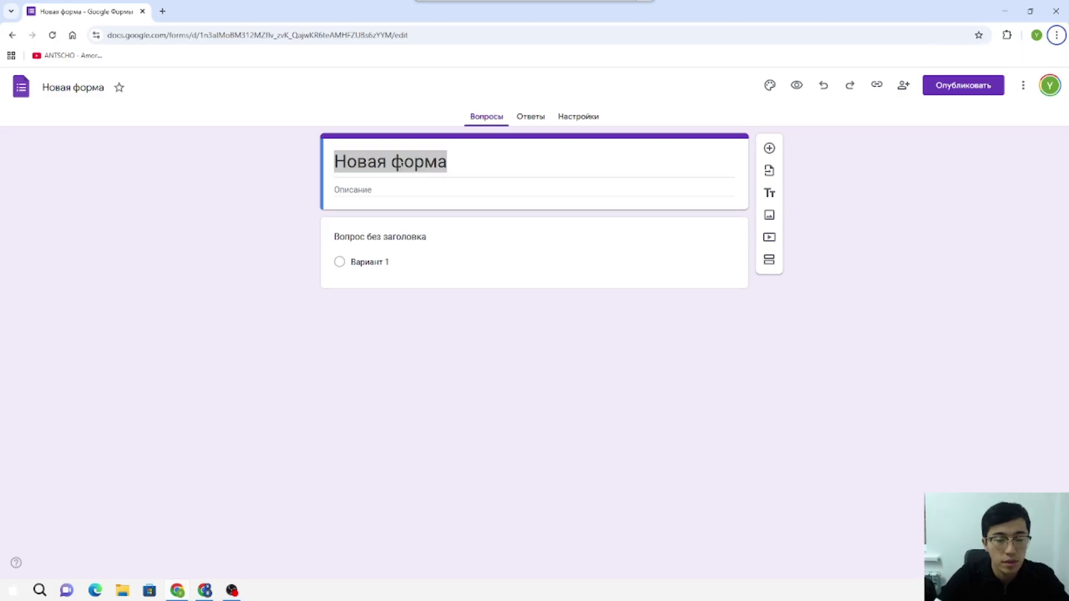
pyautogui.click(465, 166)
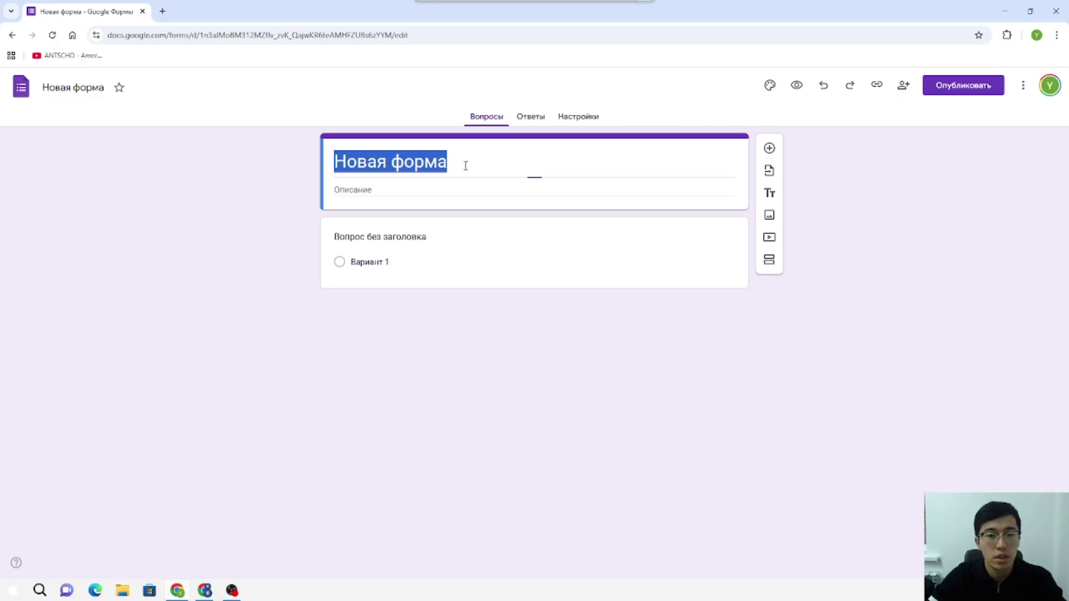
pyautogui.hotkey('ctrl', 'a')
pyautogui.write('Тест')
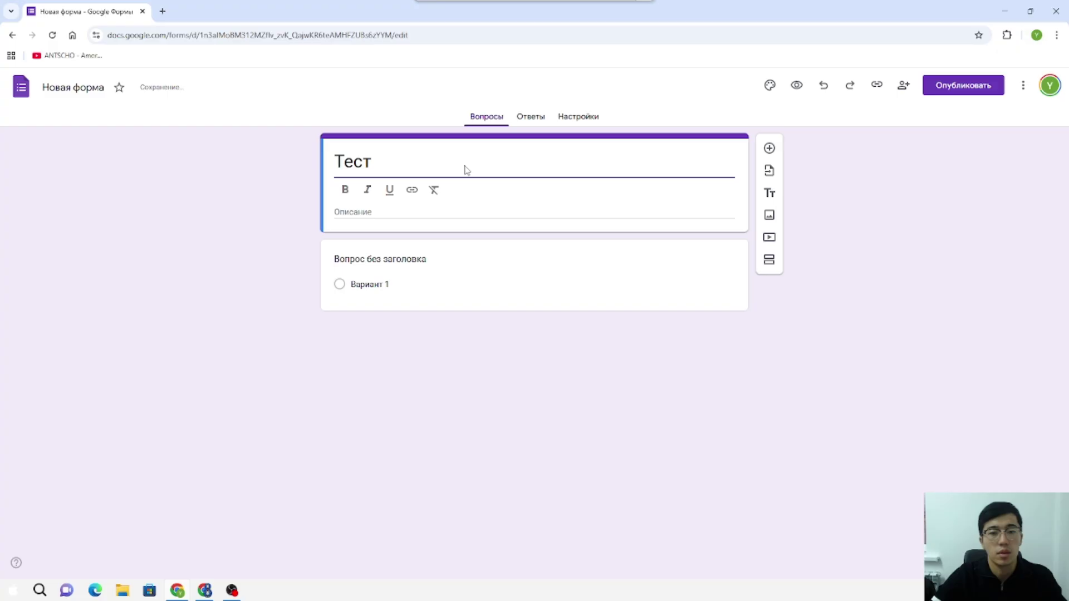
pyautogui.click(796, 309)
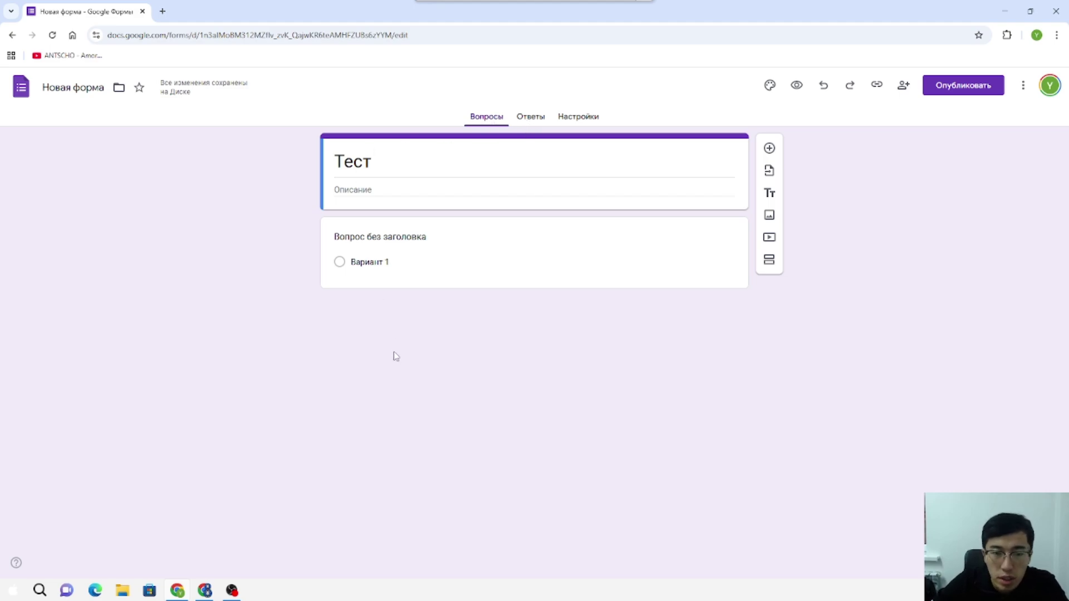
# Step: View the form's responses page and turn on the "Тест" option in the form settings
pyautogui.click(531, 120)
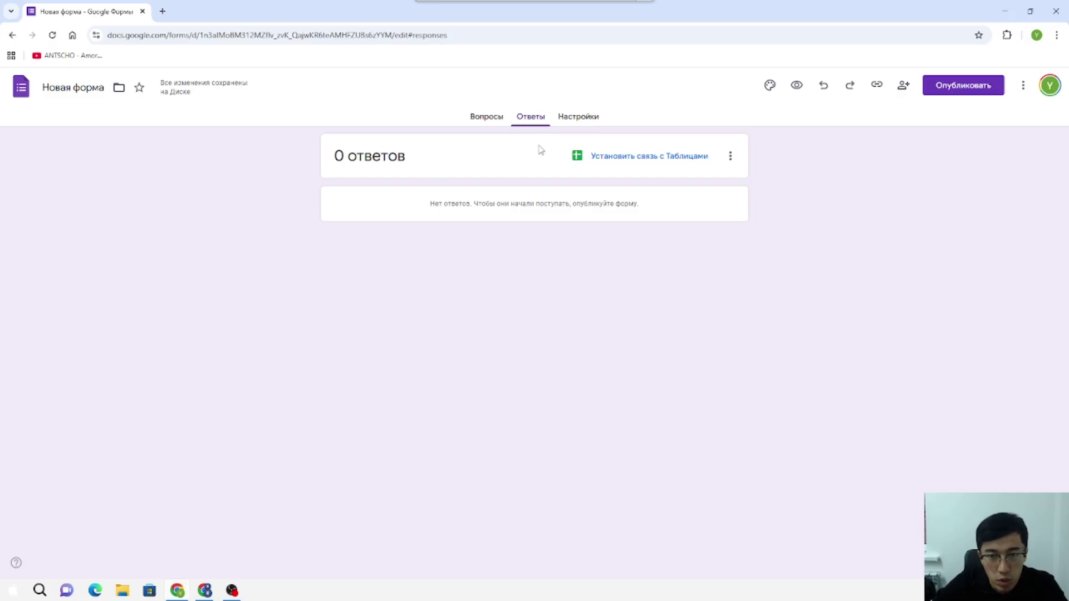
pyautogui.click(573, 118)
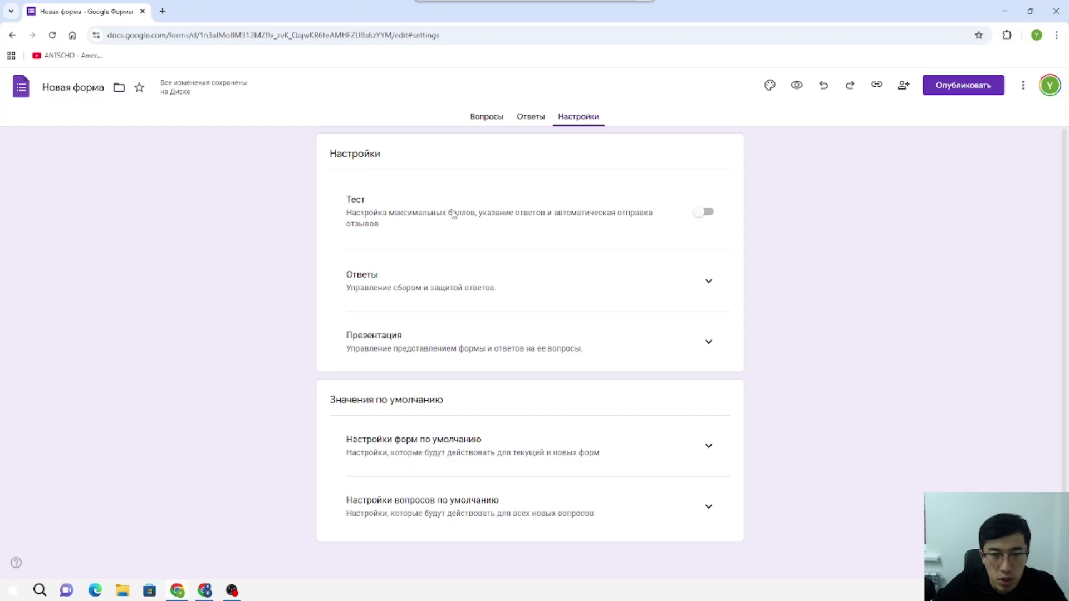
pyautogui.click(706, 213)
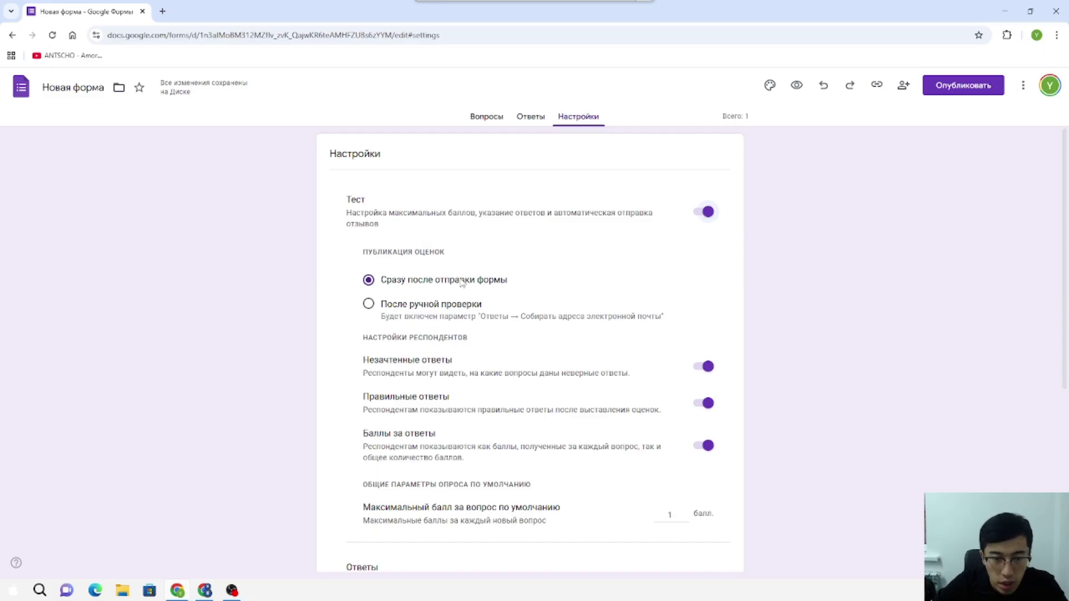
# Step: Examine the quiz settings for grade publication, respondent visibility and the default maximum points per question
pyautogui.scroll(-1, 462, 283)
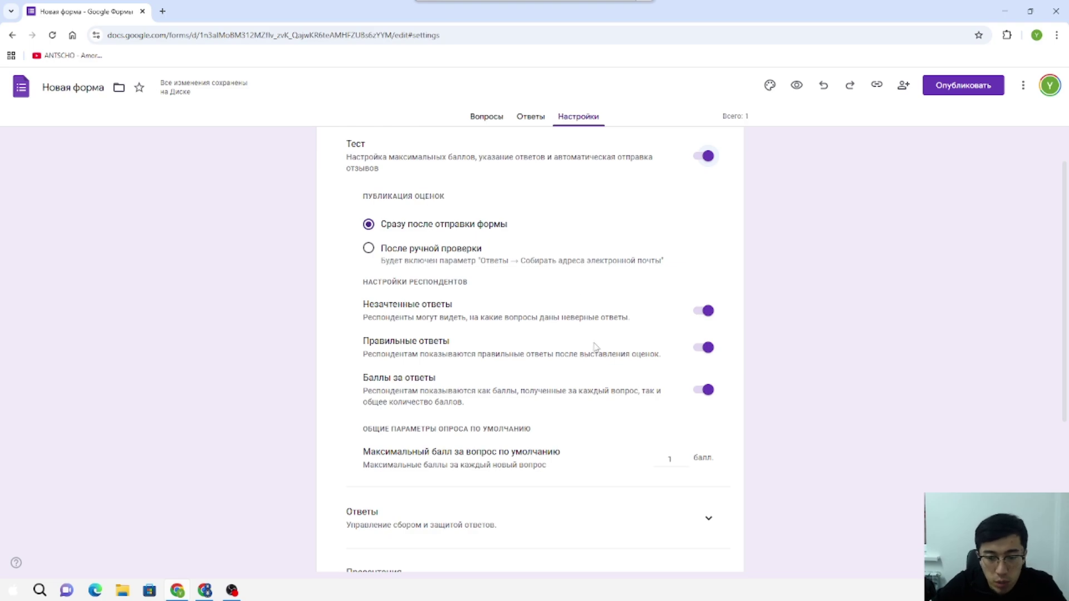
pyautogui.scroll(-2, 541, 350)
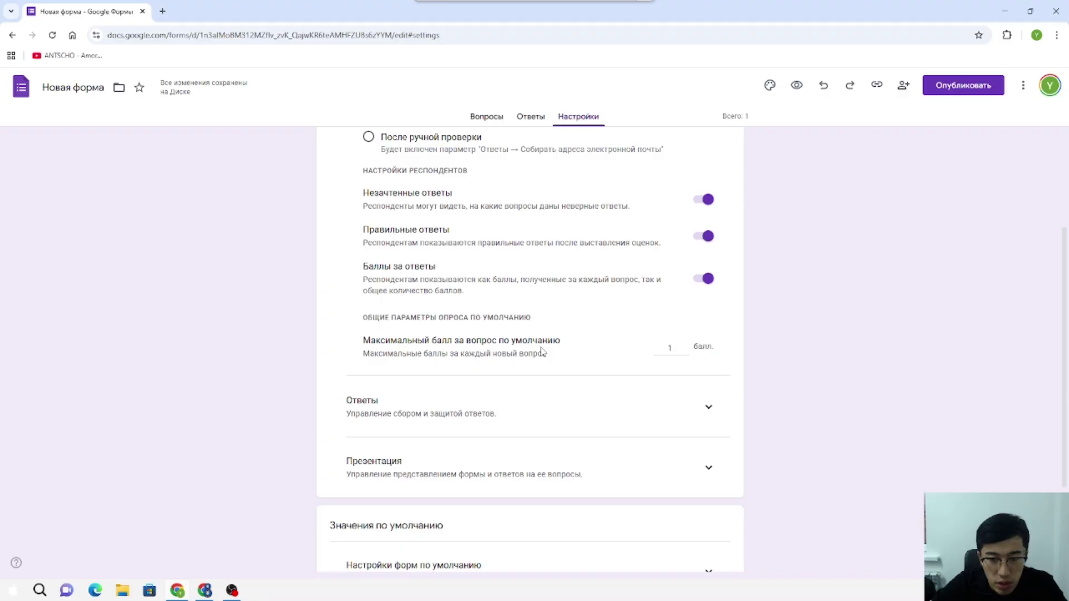
pyautogui.scroll(2, 541, 352)
pyautogui.scroll(-1, 499, 358)
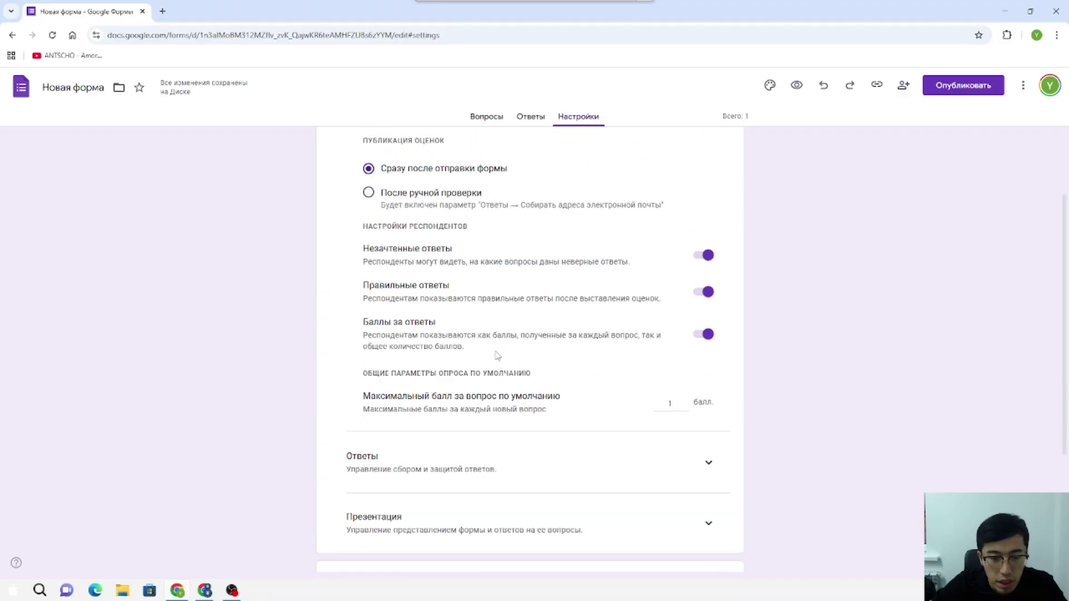
pyautogui.scroll(-1, 497, 356)
pyautogui.scroll(3, 645, 383)
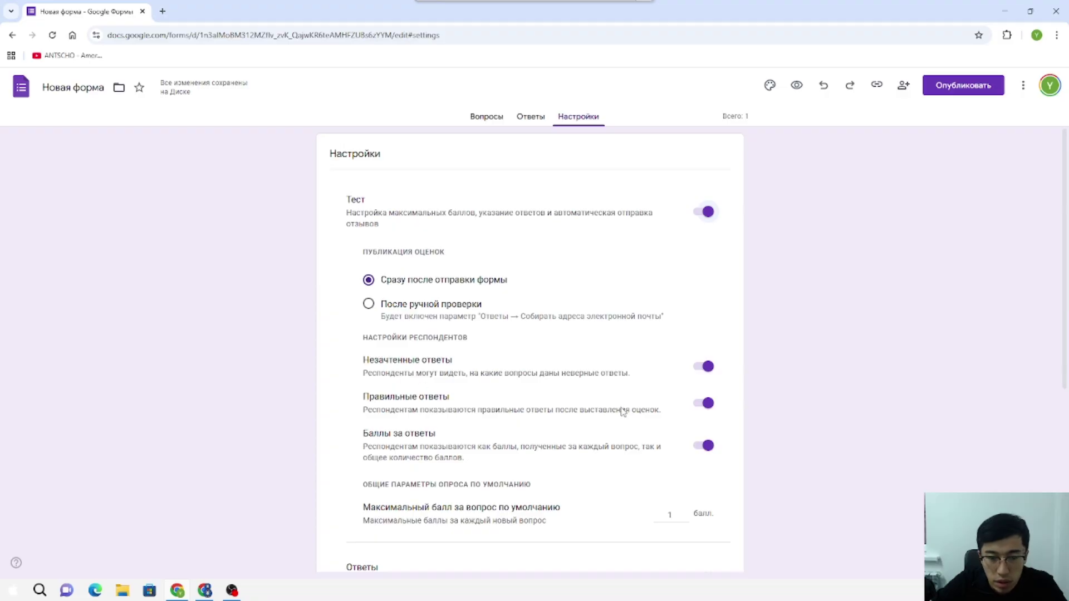
pyautogui.scroll(-1, 581, 405)
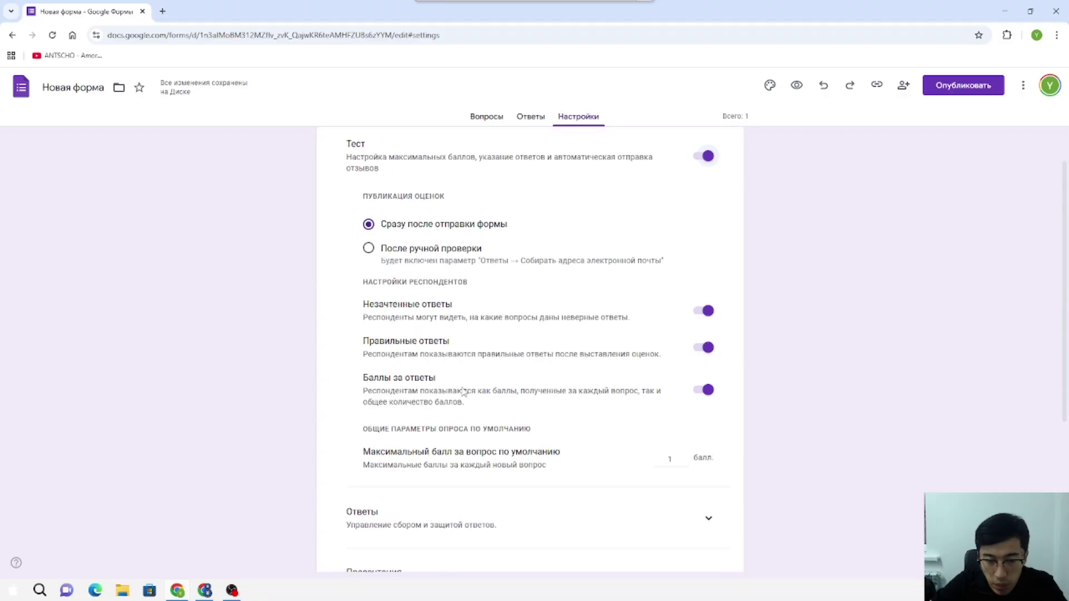
pyautogui.scroll(-2, 501, 395)
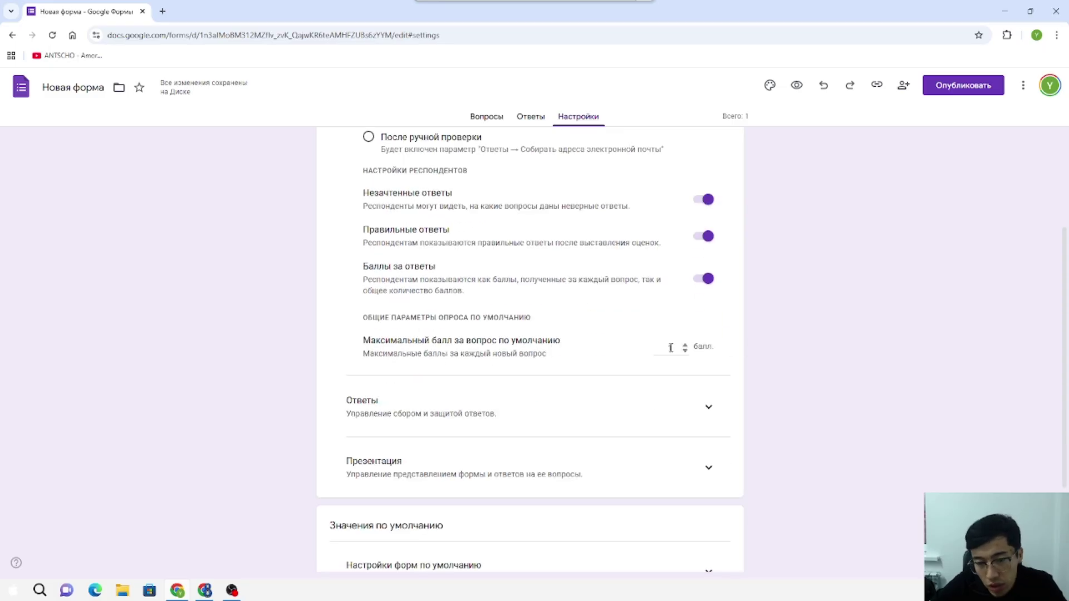
pyautogui.scroll(-1, 365, 396)
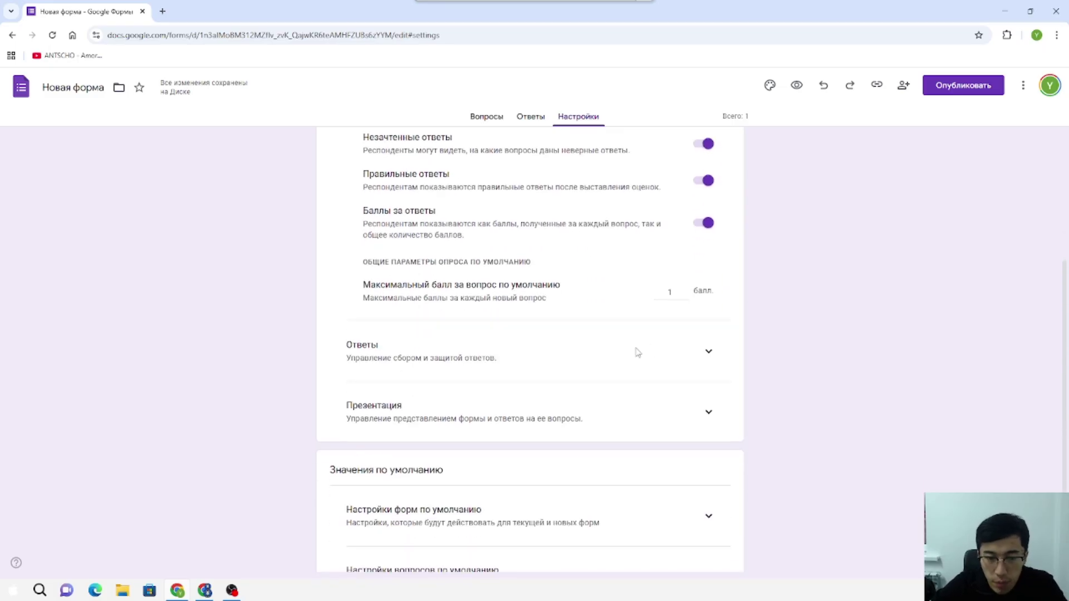
# Step: Expand the "Ответы" settings and set e-mail address collection to "Подтвержденные"
pyautogui.click(709, 351)
pyautogui.scroll(-2, 596, 362)
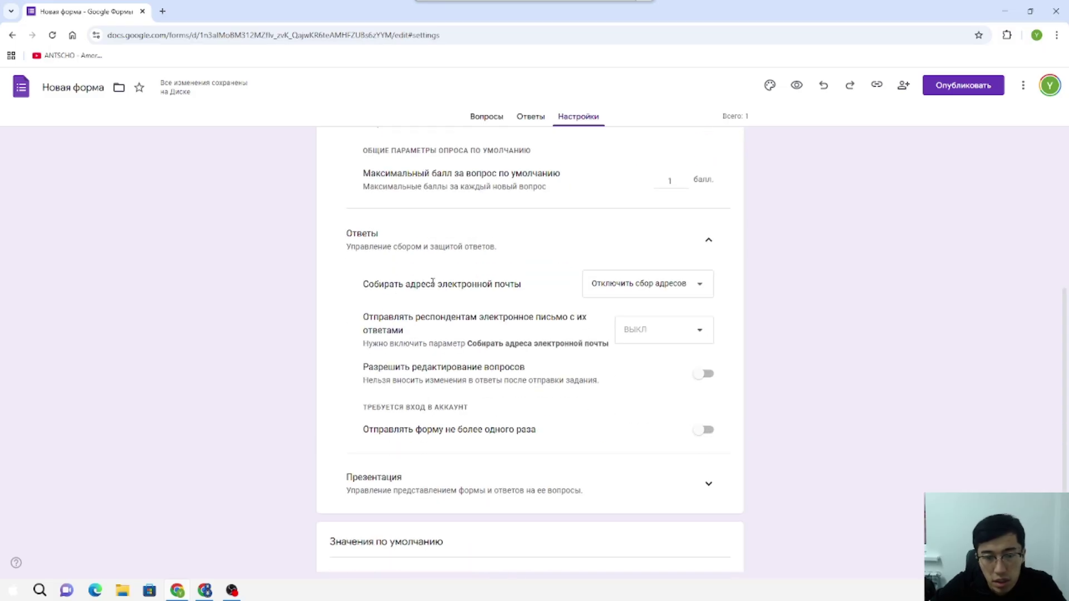
pyautogui.click(640, 285)
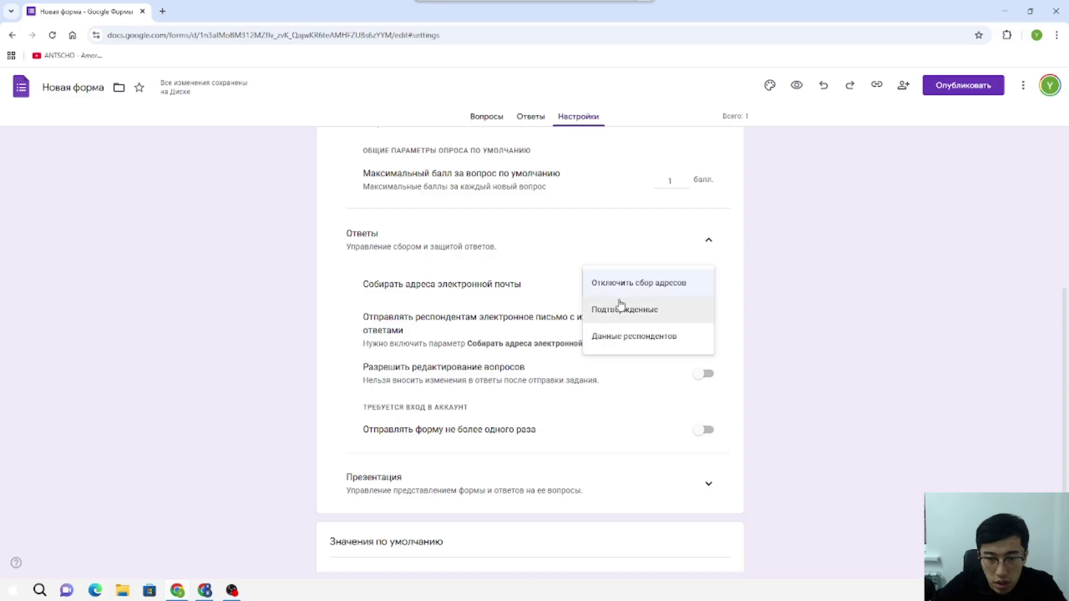
pyautogui.click(628, 311)
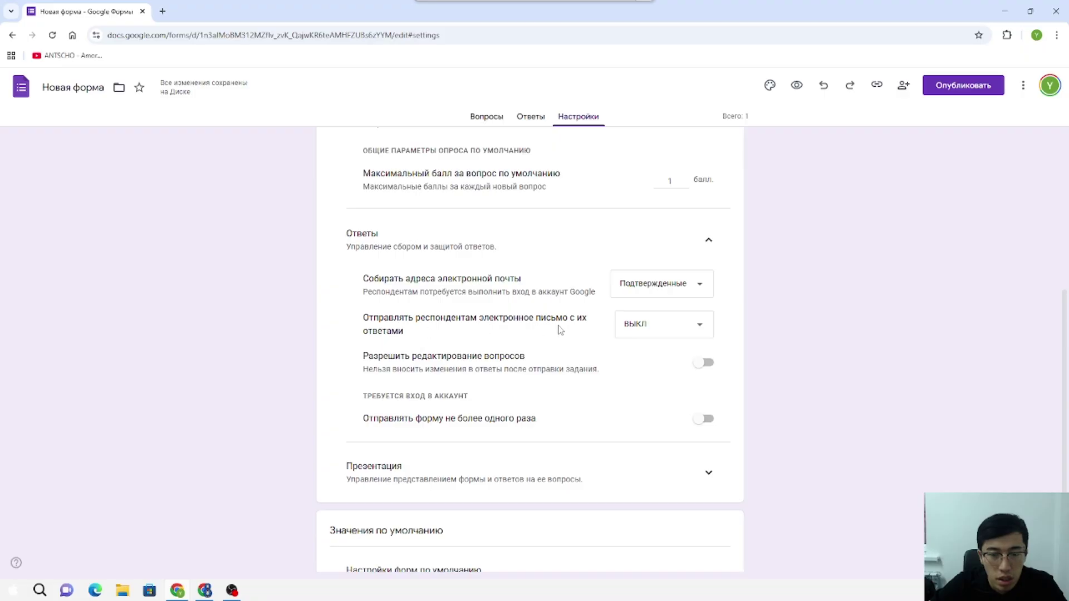
# Step: Check the options for e-mailing respondents their answers and enable "Разрешить редактирование вопросов"
pyautogui.click(644, 327)
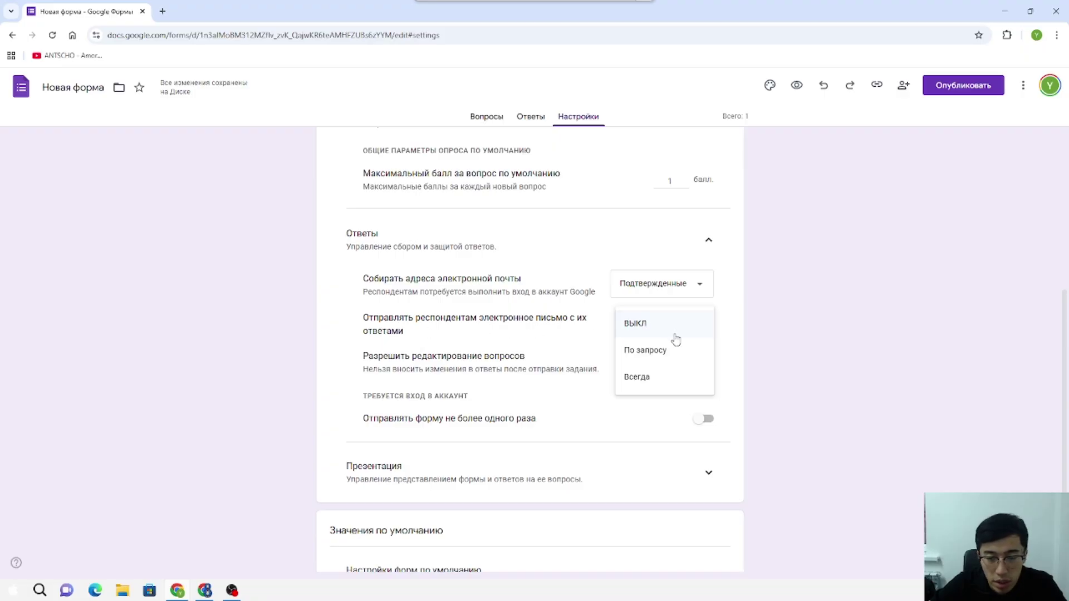
pyautogui.click(578, 344)
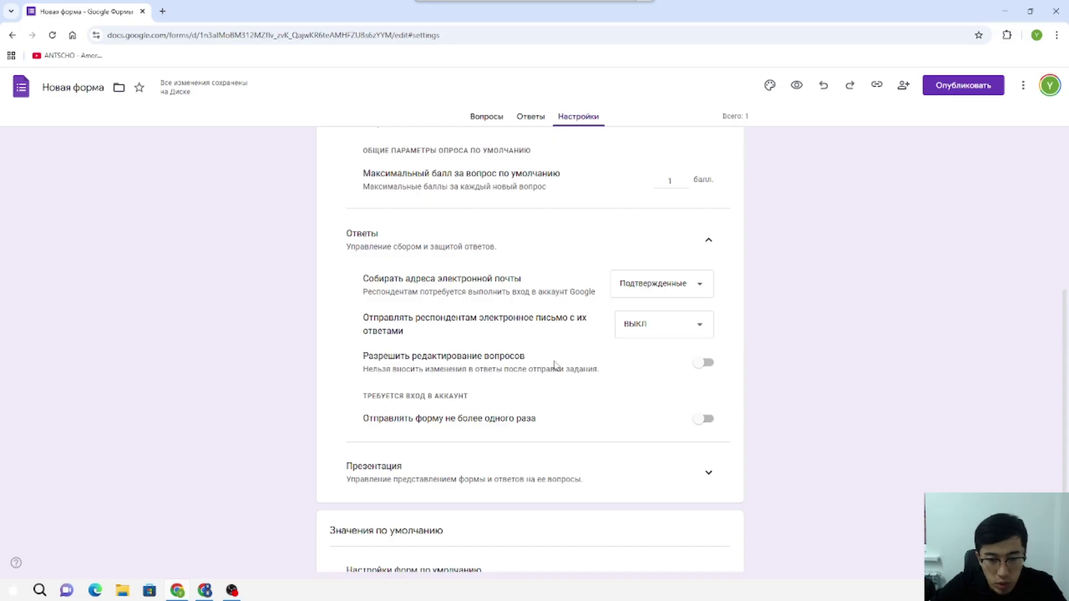
pyautogui.click(704, 365)
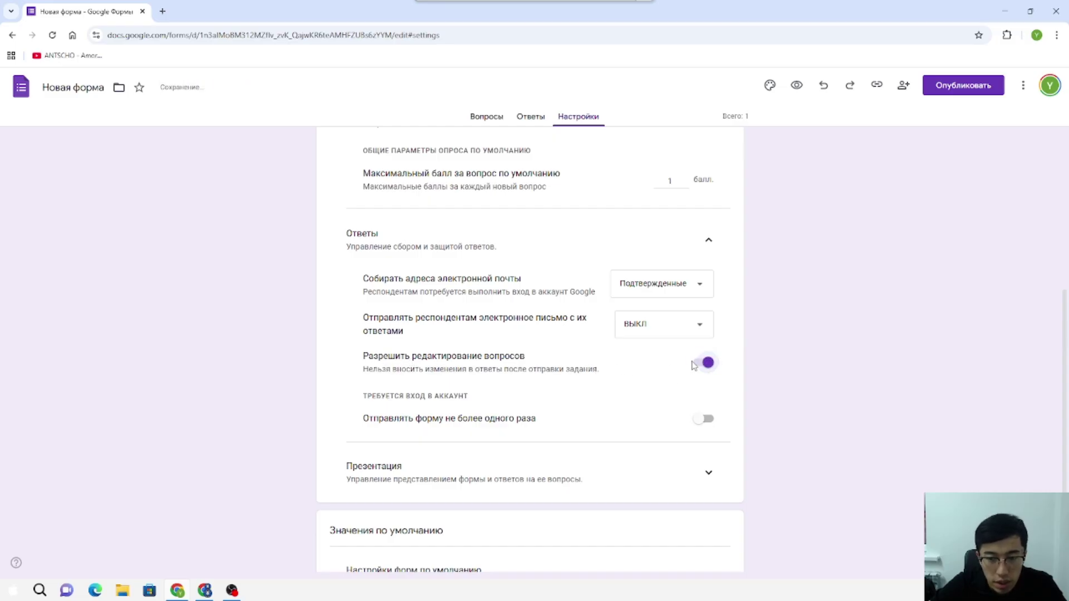
# Step: Disable "Разрешить редактирование вопросов" and enable "Перемешать вопросы" in the "Презентация" settings
pyautogui.click(696, 364)
pyautogui.scroll(-1, 334, 431)
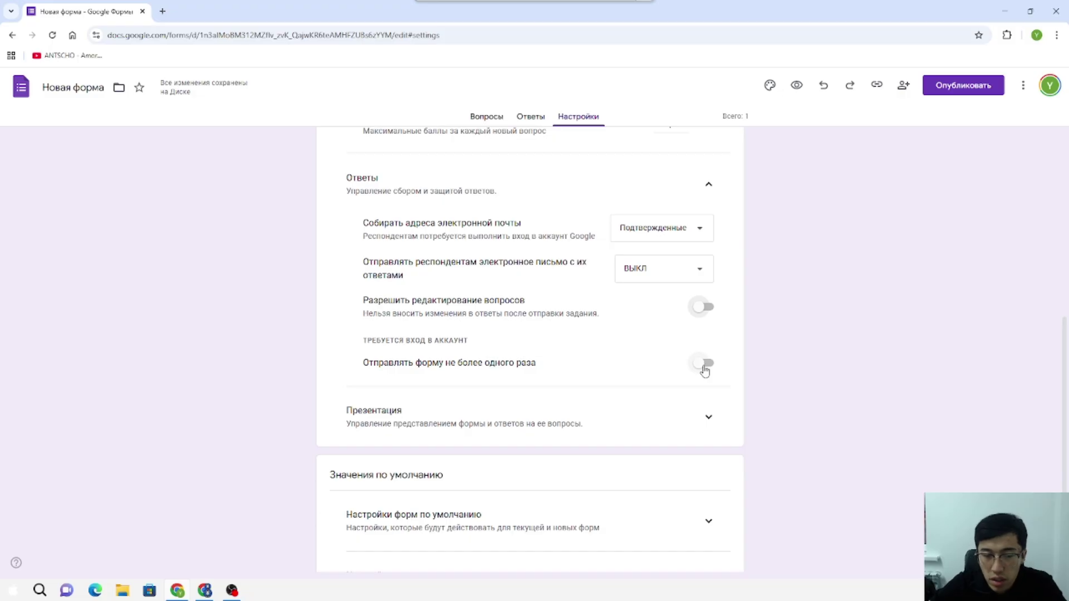
pyautogui.scroll(-2, 696, 367)
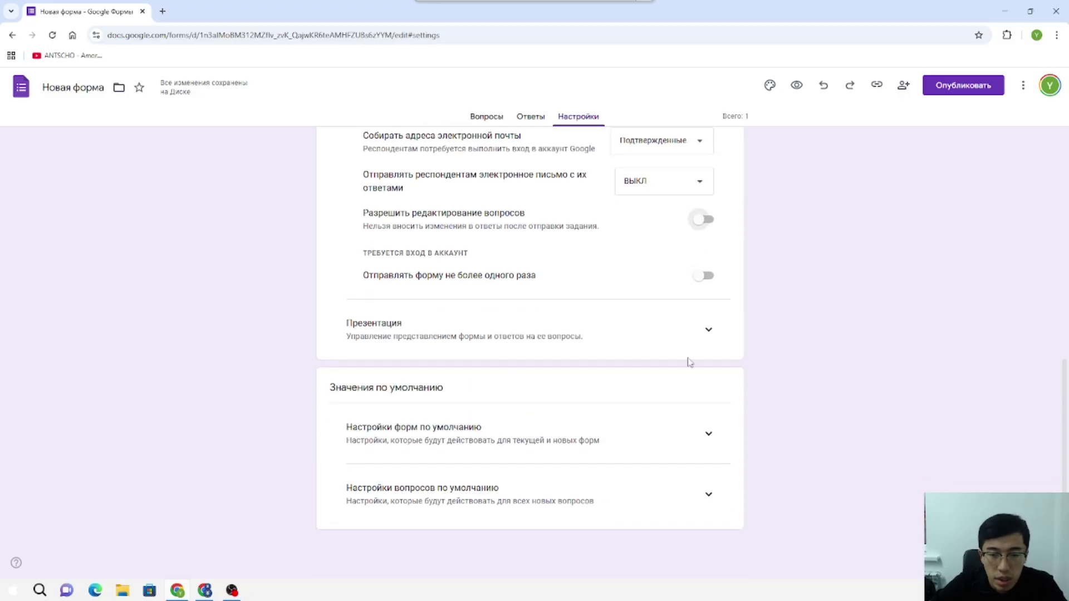
pyautogui.click(707, 332)
pyautogui.scroll(-1, 479, 360)
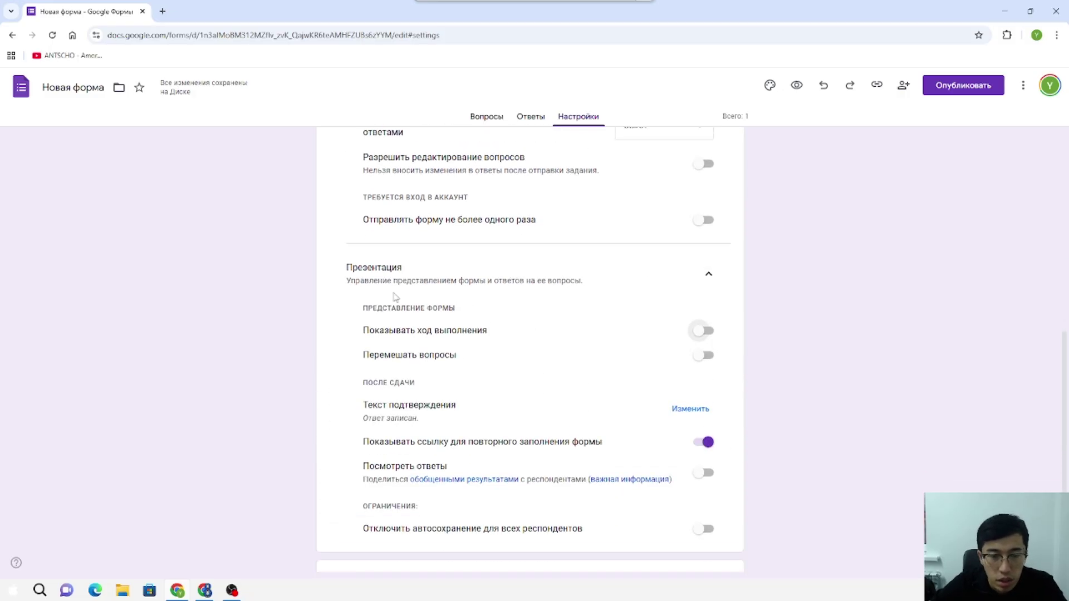
pyautogui.click(703, 357)
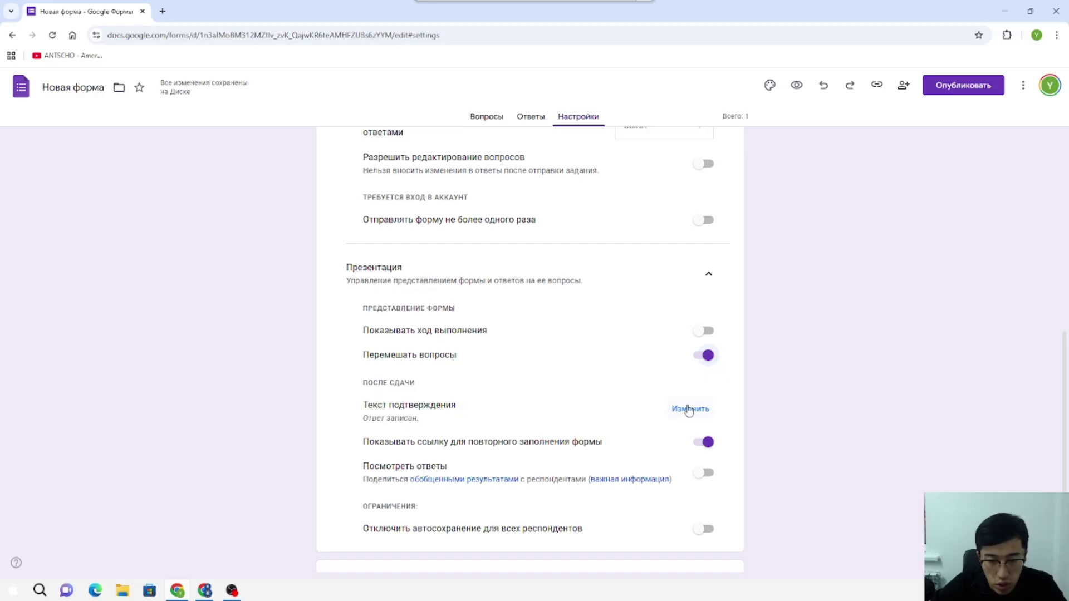
# Step: Change the confirmation text to "Жауап жазылд", save it, and enable "Посмотреть ответы" for respondents
pyautogui.click(690, 410)
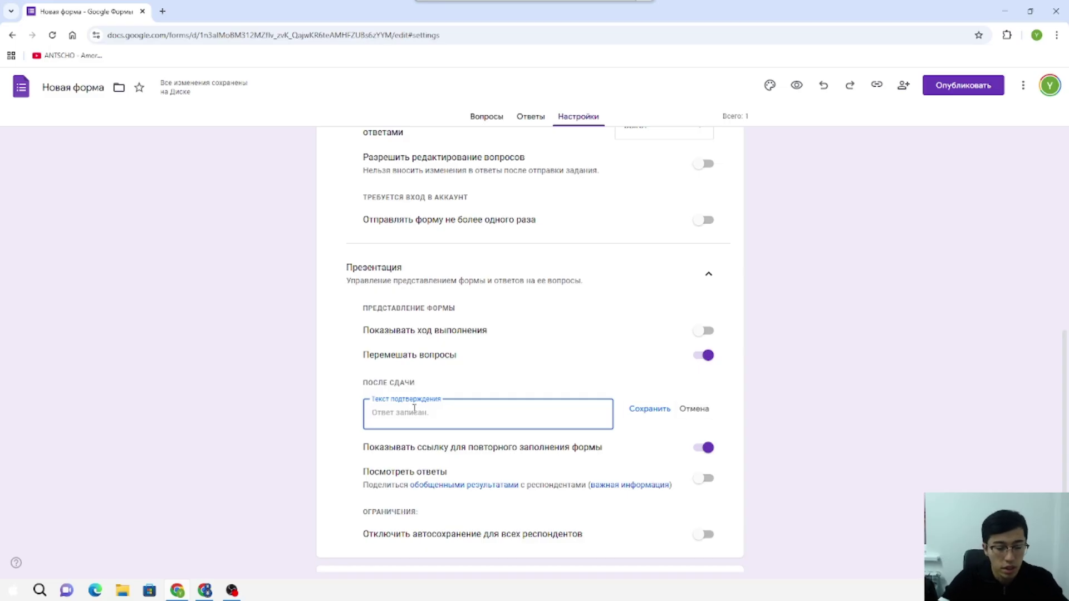
pyautogui.write('Жа')
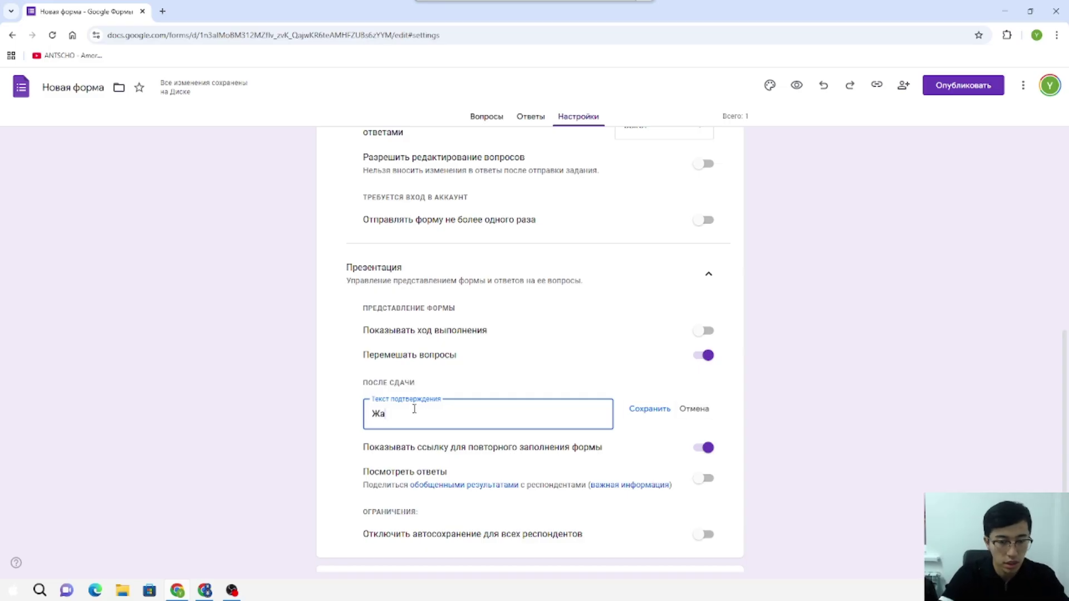
pyautogui.write('уап жазылд')
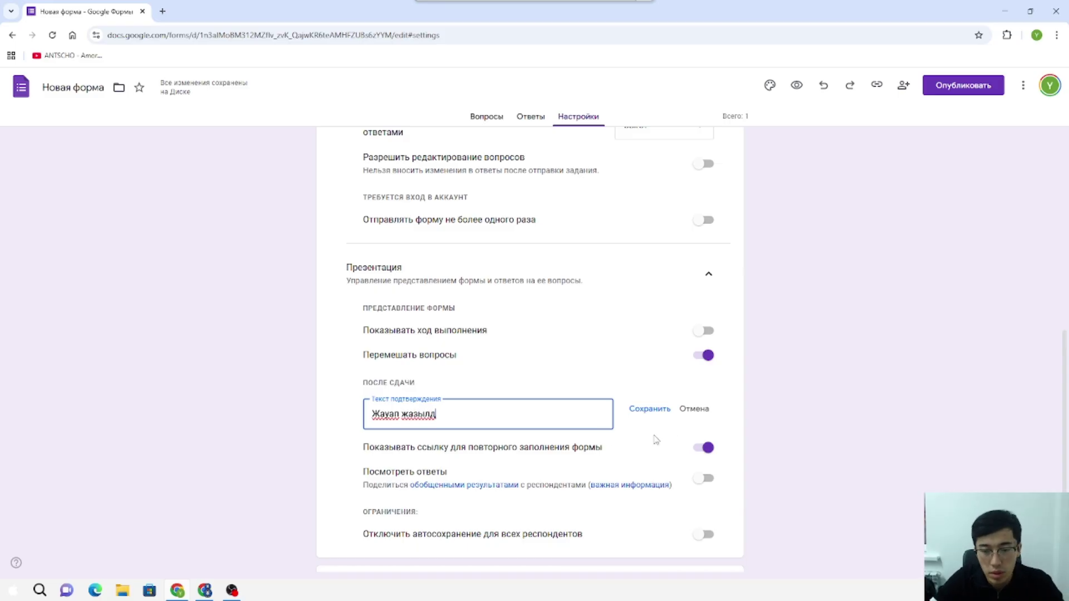
pyautogui.click(649, 409)
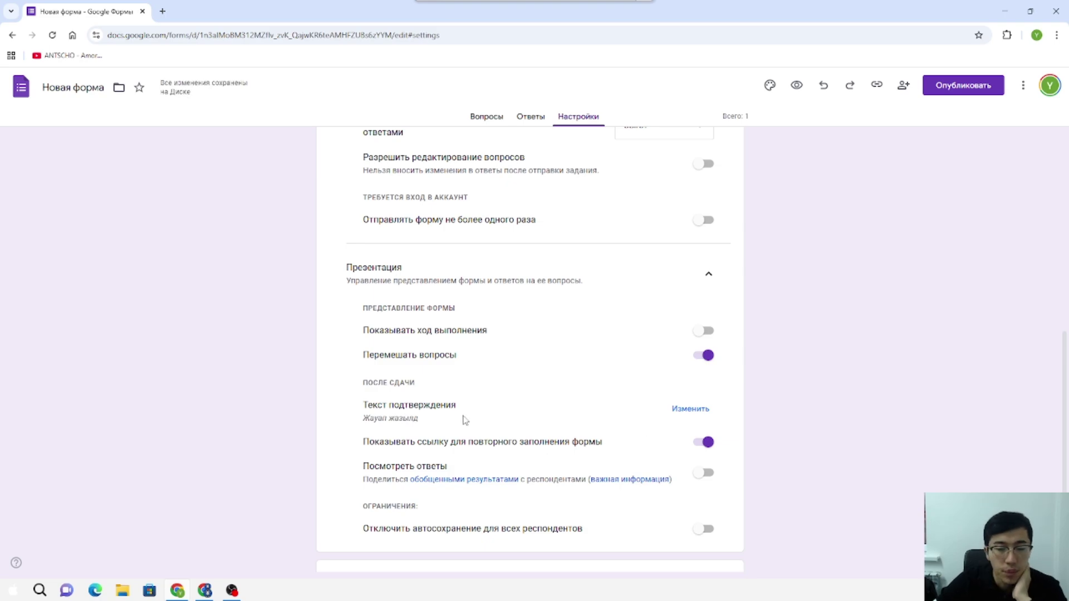
pyautogui.scroll(-1, 473, 425)
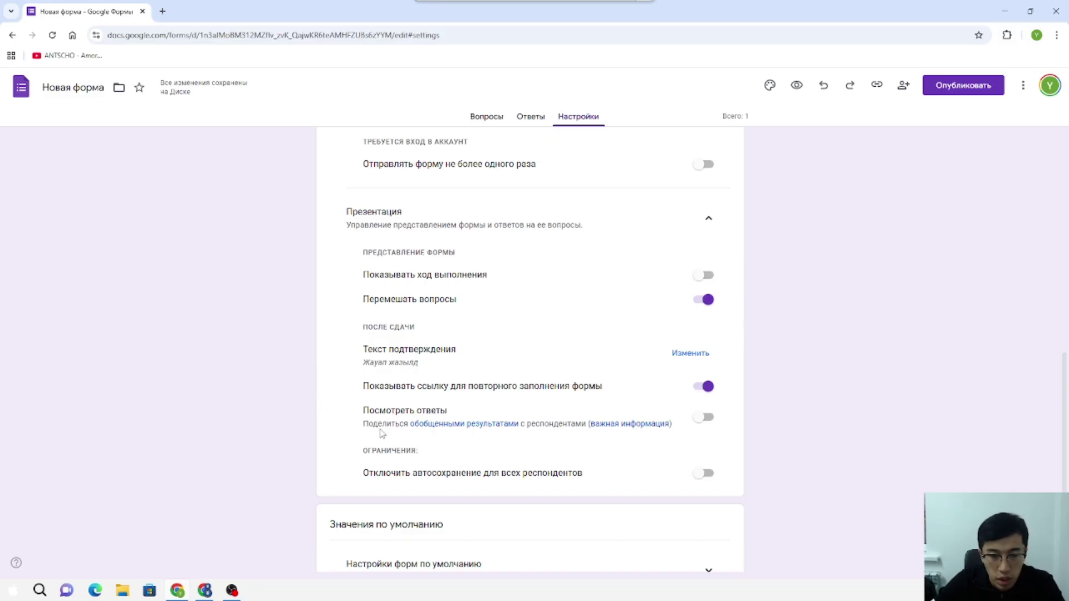
pyautogui.click(713, 425)
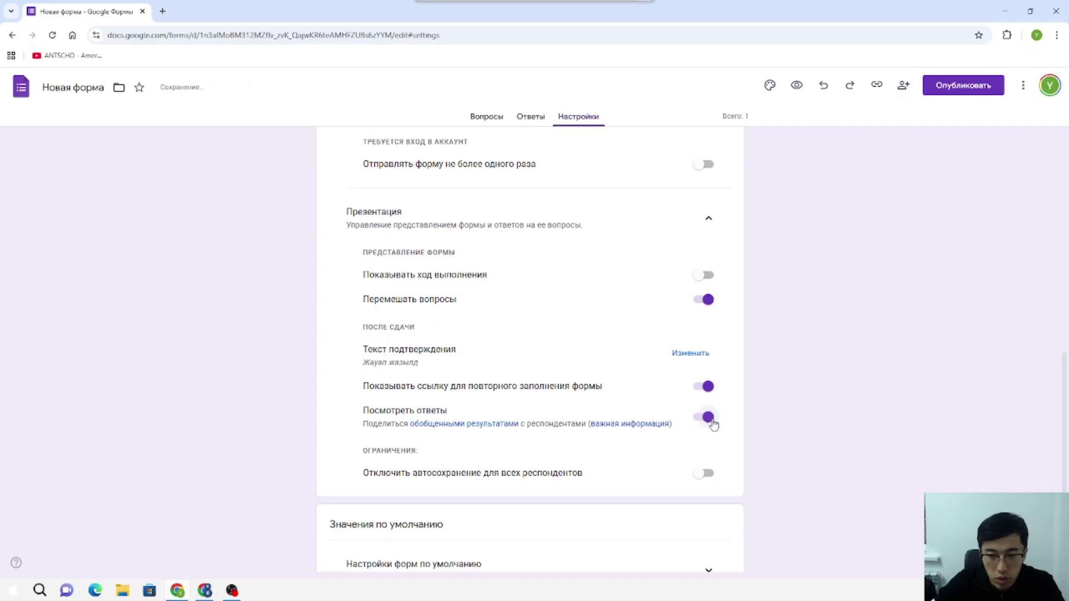
# Step: Expand the default form and question settings and enable "По умолчанию помечать вопросы как обязательные"
pyautogui.scroll(-3, 401, 399)
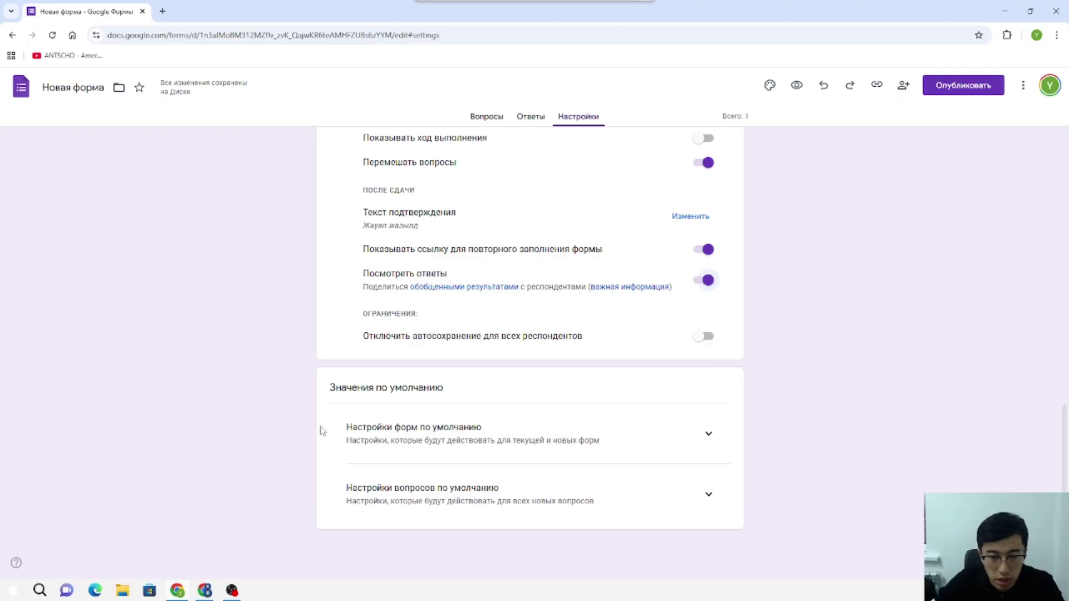
pyautogui.click(708, 433)
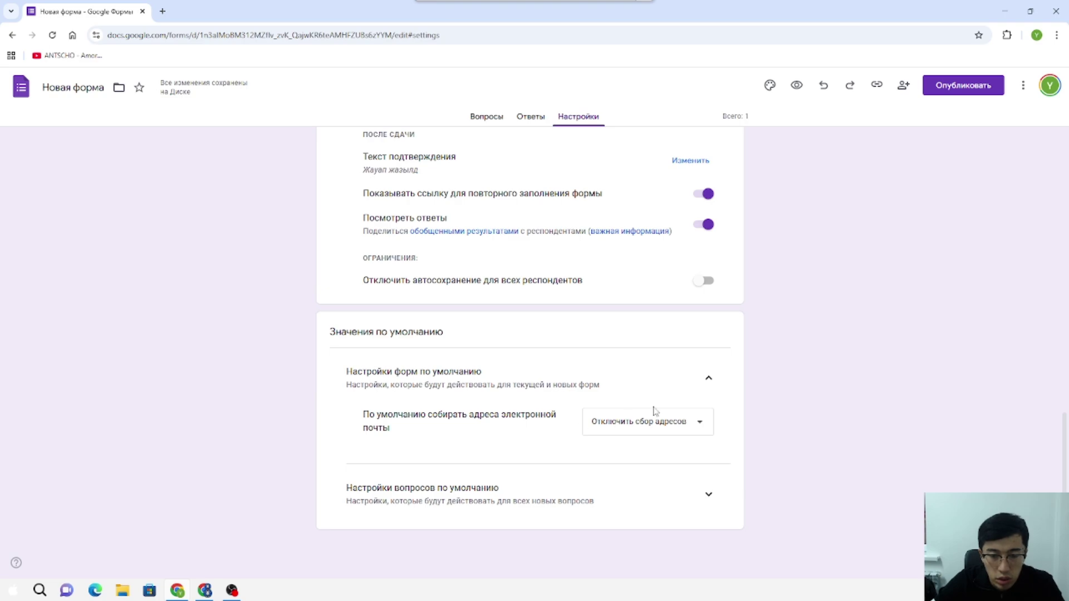
pyautogui.click(707, 495)
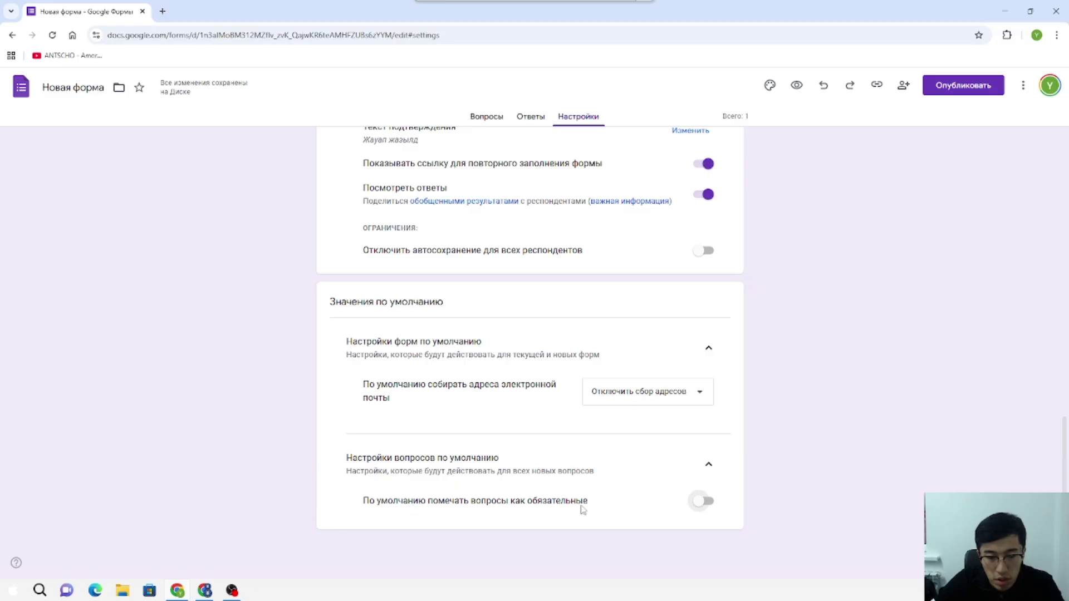
pyautogui.click(704, 501)
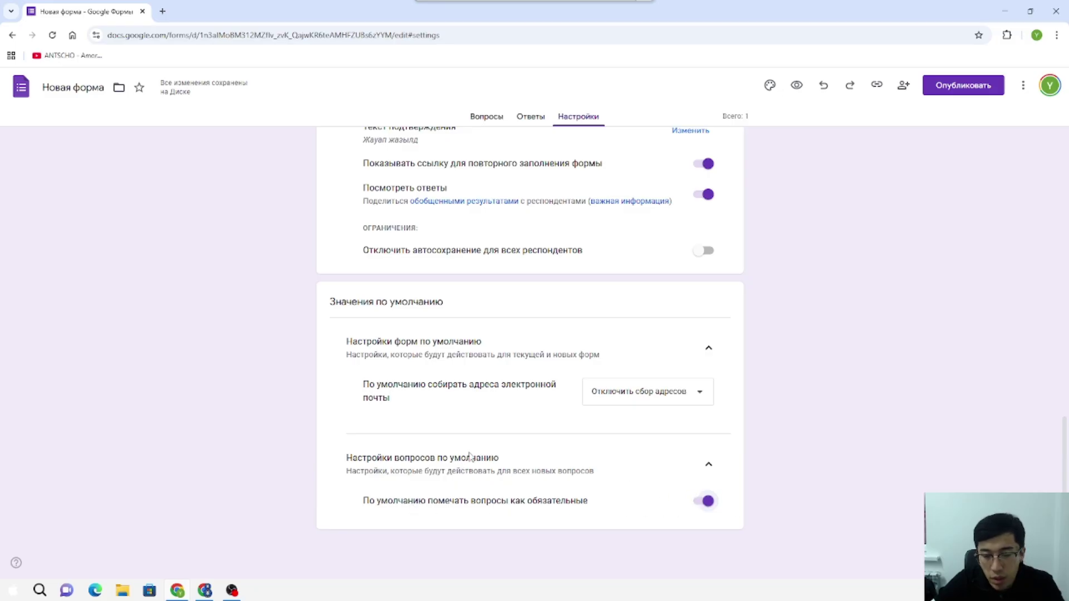
# Step: Return to the form's questions and enter "Қазақстан тарихы 5 сынып" as the form description
pyautogui.scroll(15, 626, 432)
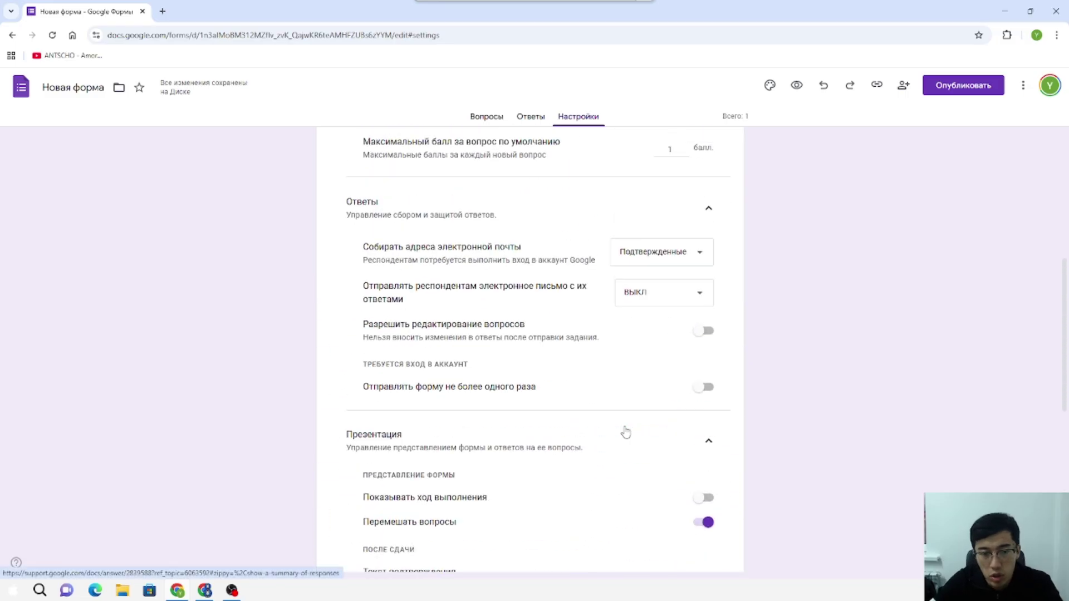
pyautogui.scroll(3, 626, 431)
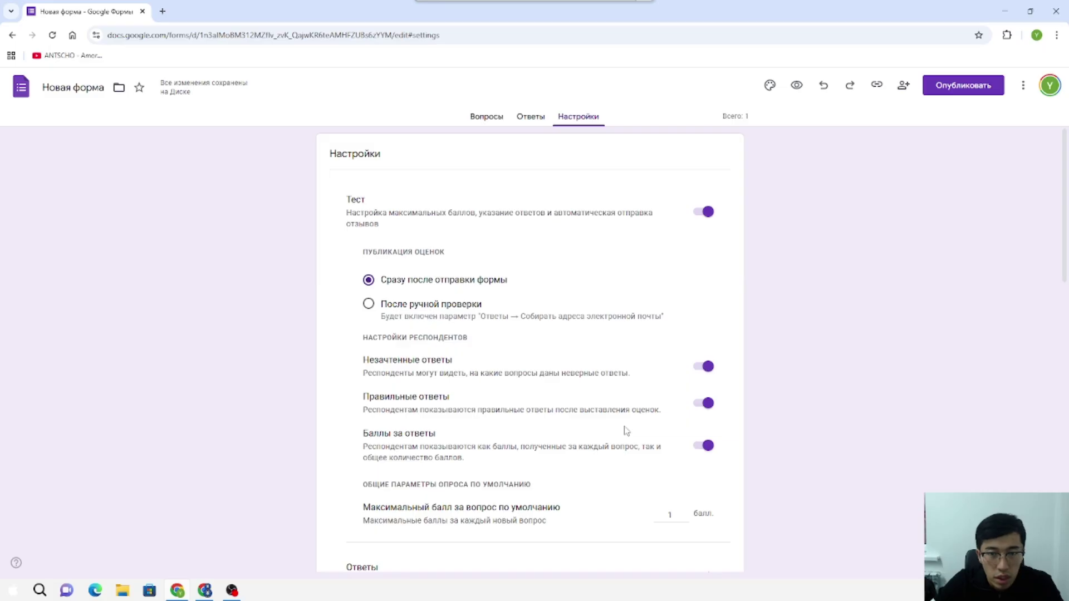
pyautogui.click(498, 122)
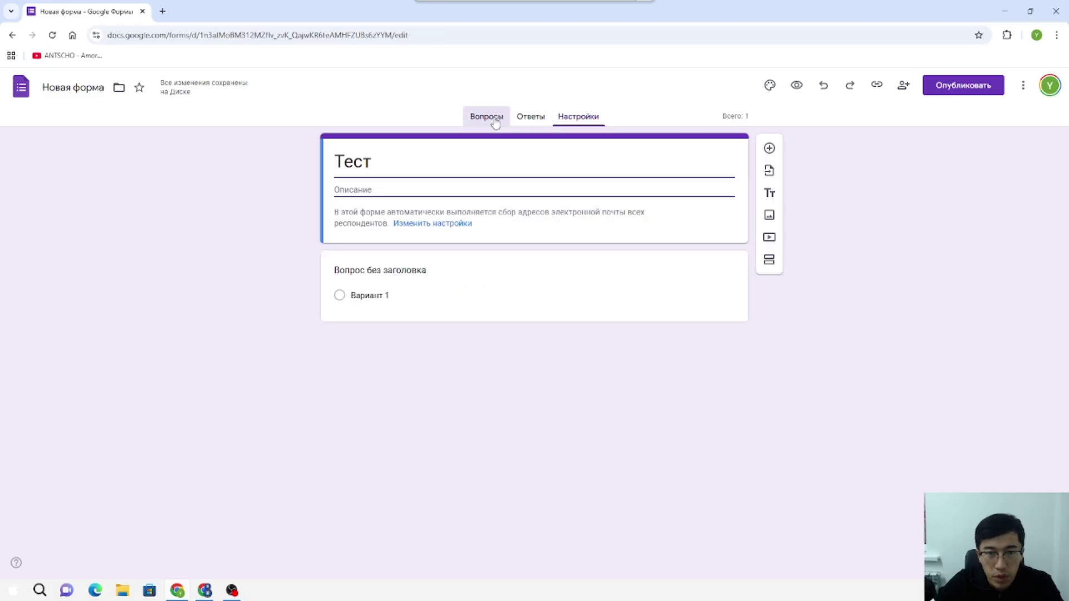
pyautogui.click(345, 192)
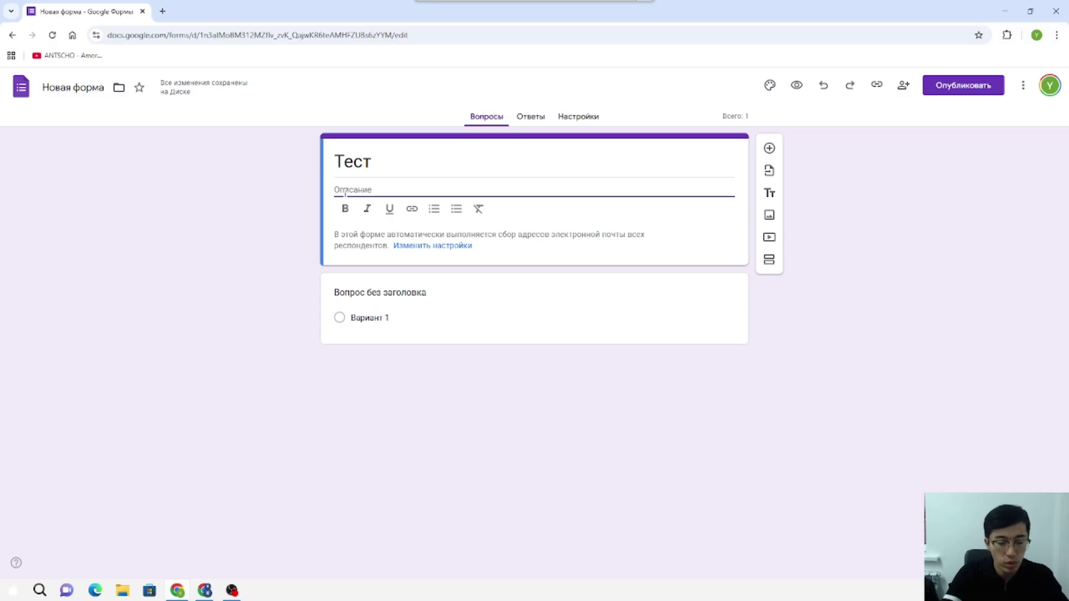
pyautogui.write('Қазақ')
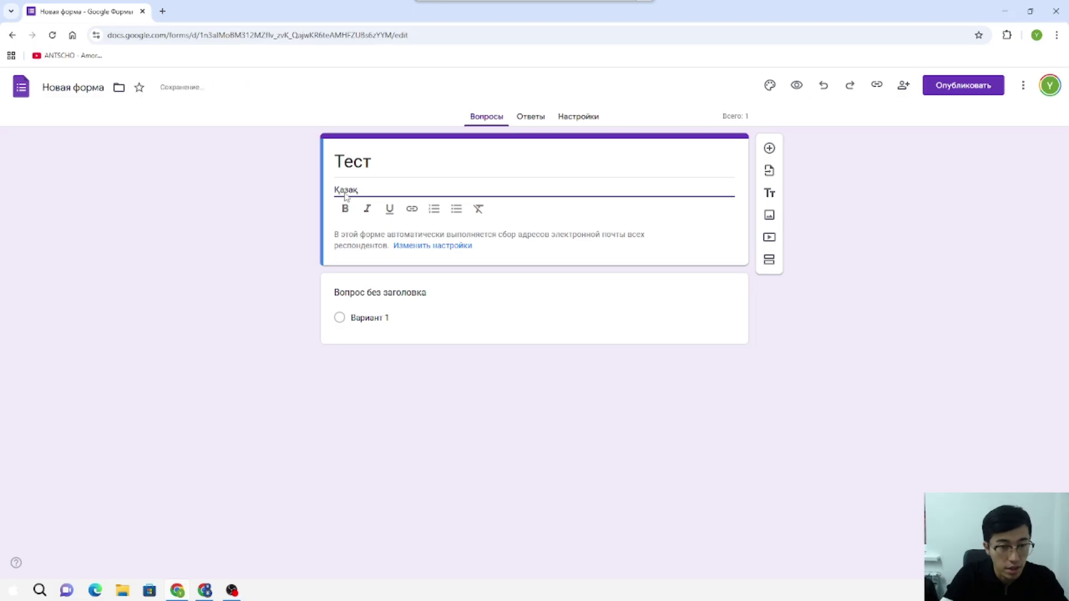
pyautogui.write('стан')
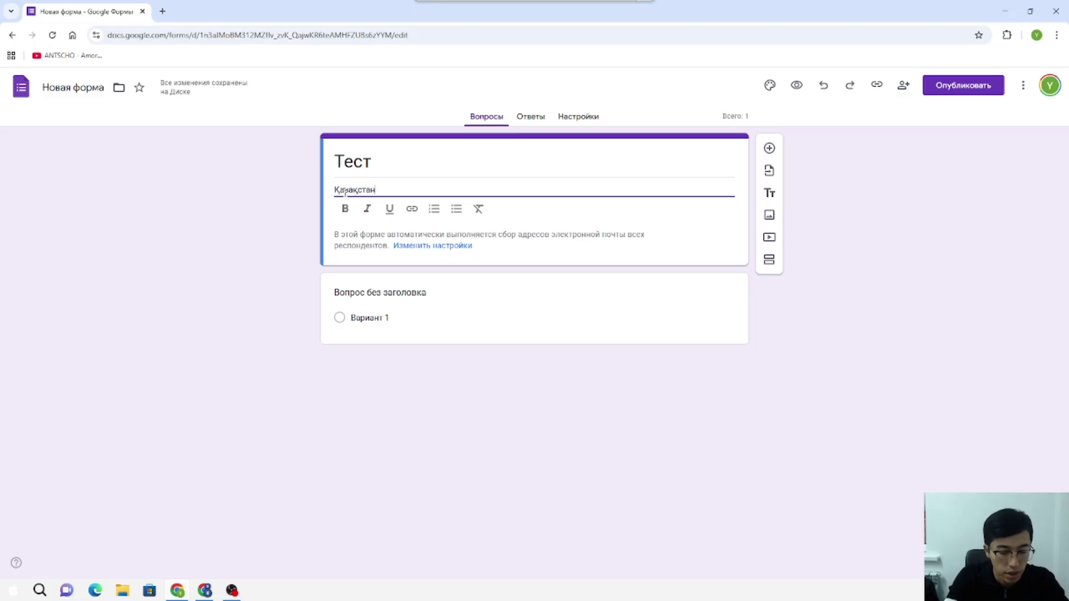
pyautogui.write(' тарих')
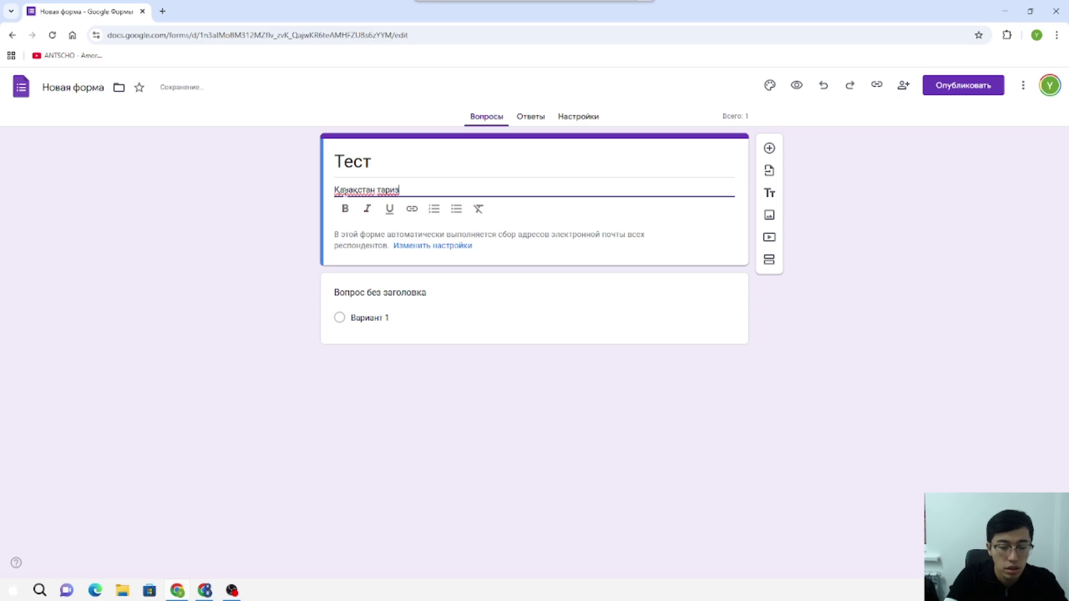
pyautogui.press('BackSpace')
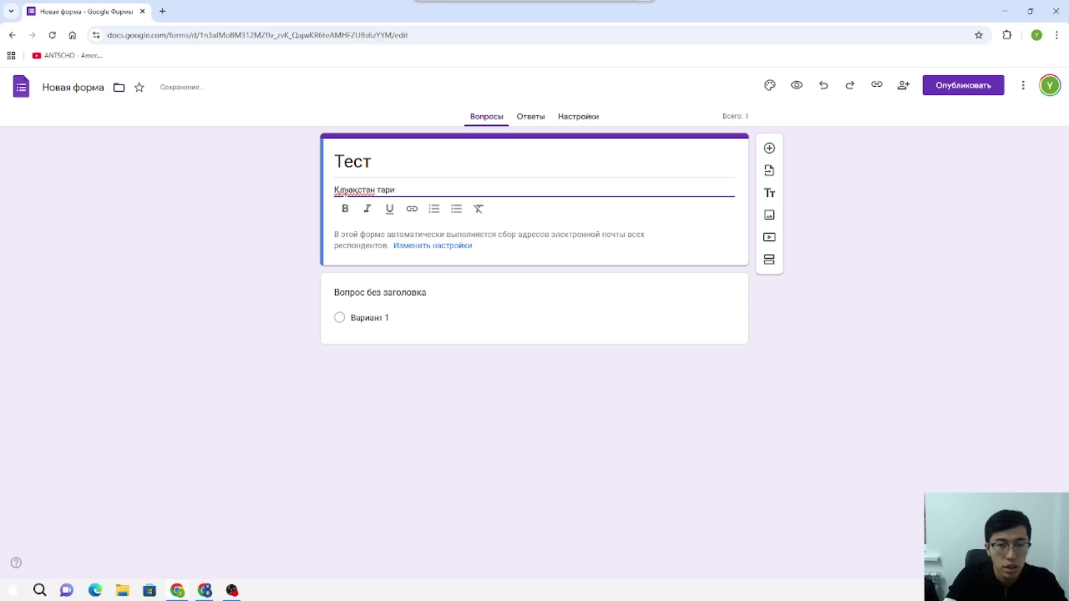
pyautogui.write('хы 5сынып')
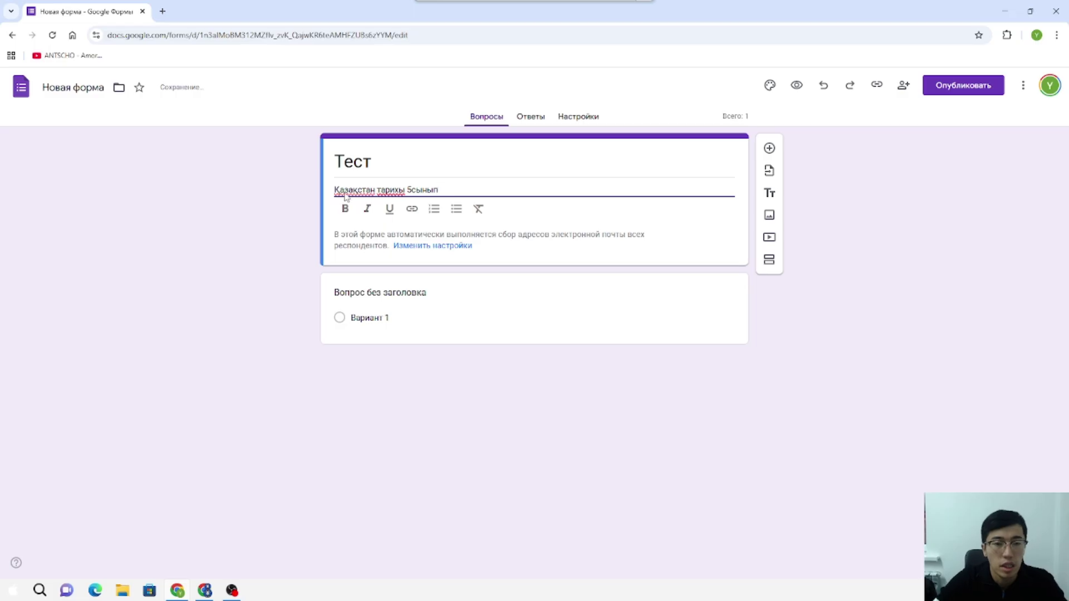
pyautogui.click(410, 189)
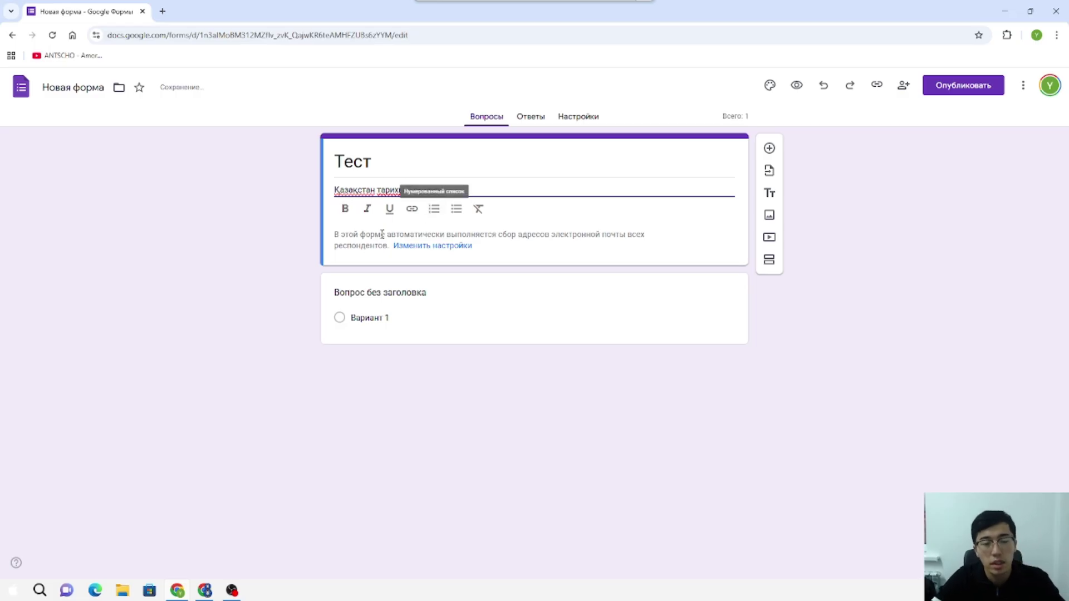
pyautogui.click(550, 342)
# Step: Replace the untitled question's text with "Қазақ хандығы құрылды"
pyautogui.click(383, 271)
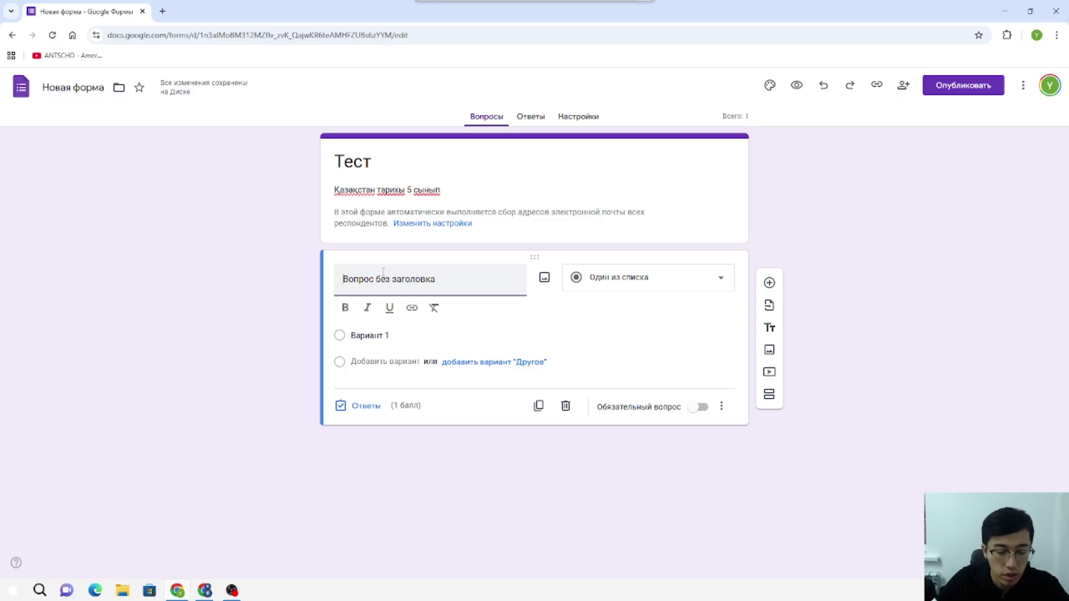
pyautogui.write('Қазақ')
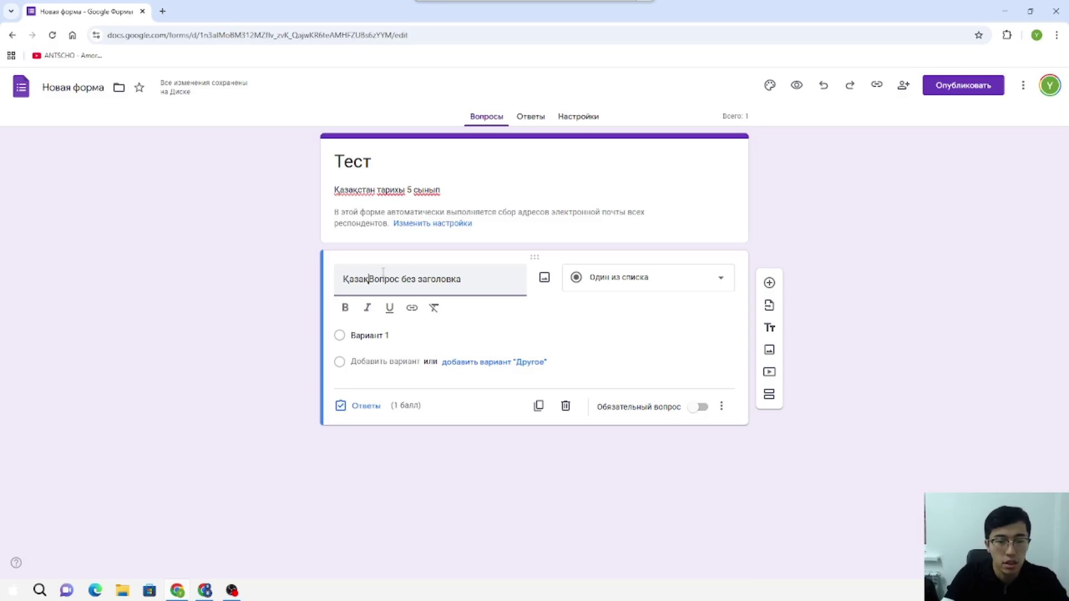
pyautogui.moveTo(475, 278); pyautogui.dragTo(371, 280)
pyautogui.press('BackSpace')
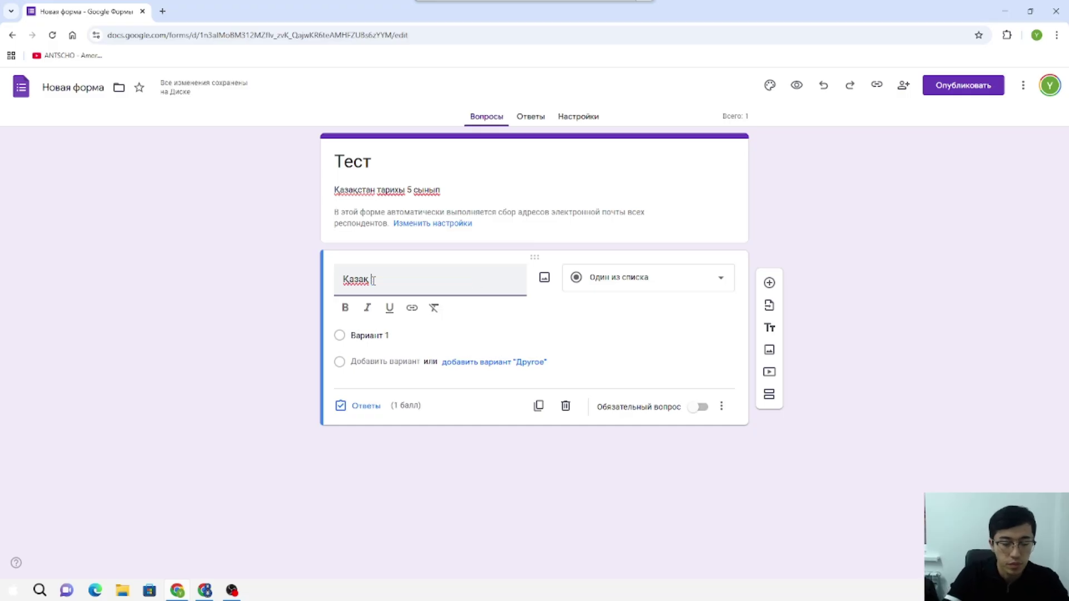
pyautogui.write('ханды')
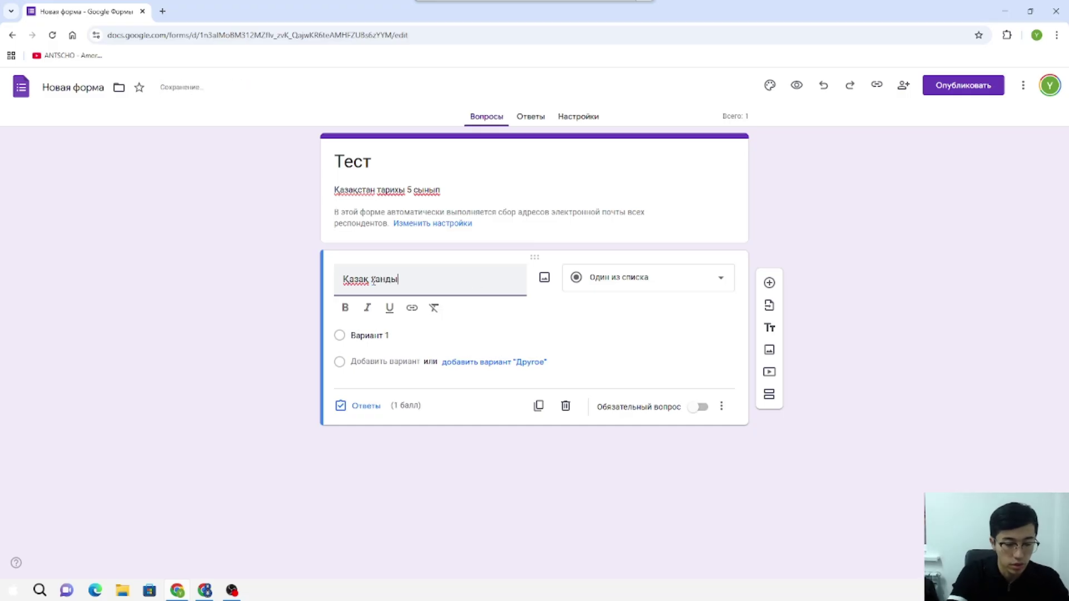
pyautogui.write('ғы кұрылды')
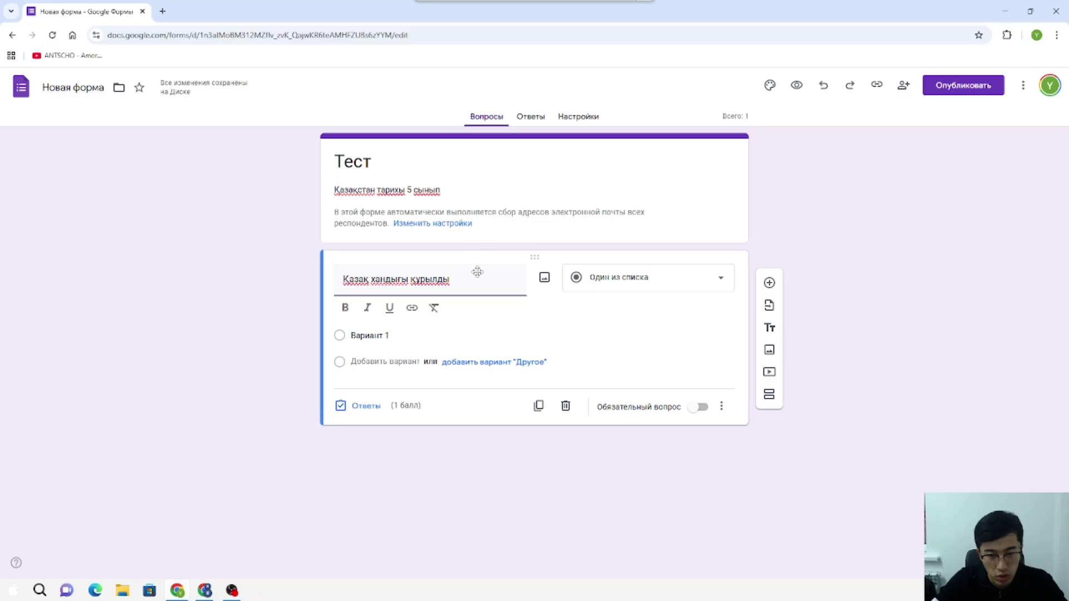
pyautogui.click(443, 253)
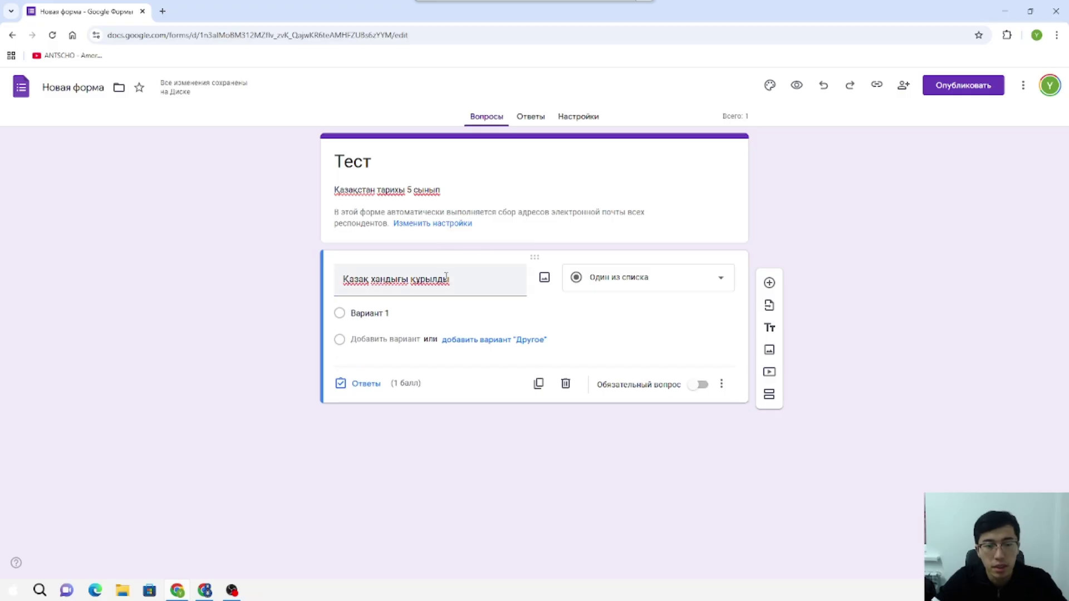
# Step: Try "Несколько из списка" as the question's type and change it to "Раскрывающийся список"
pyautogui.click(650, 278)
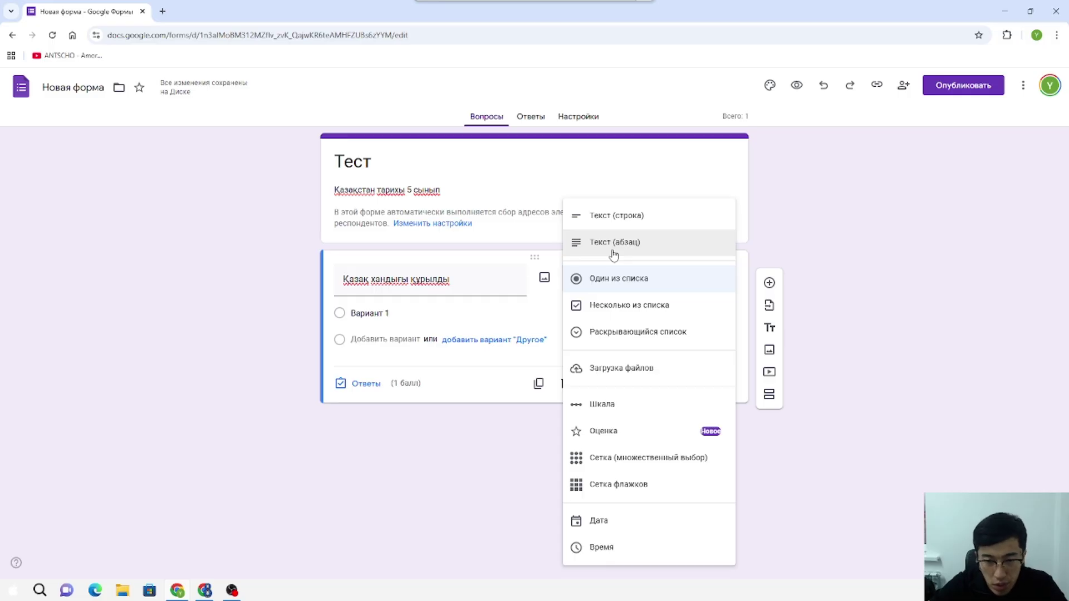
pyautogui.click(612, 307)
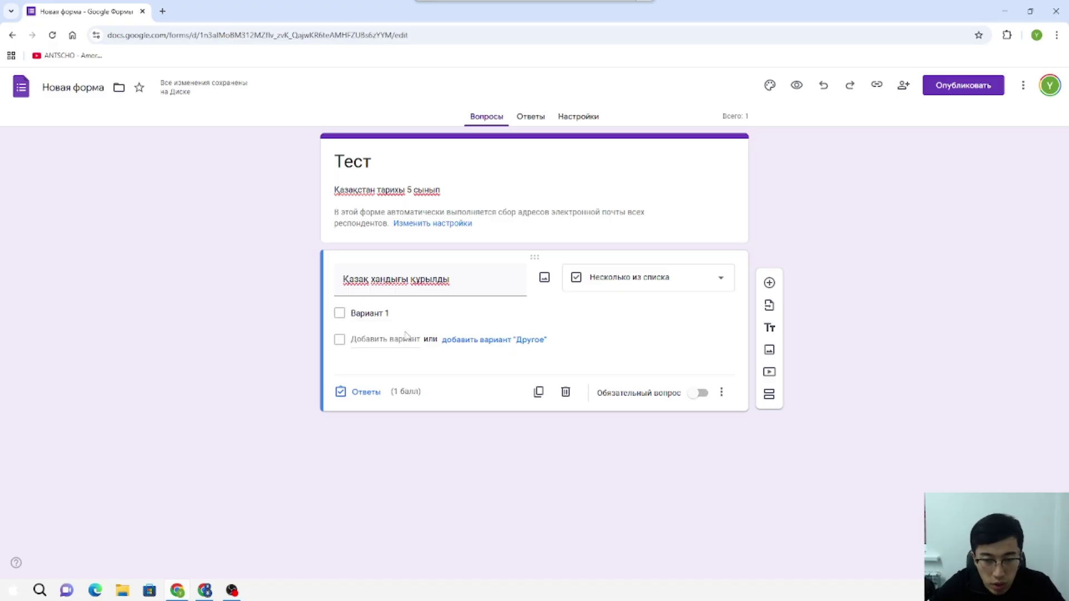
pyautogui.click(605, 289)
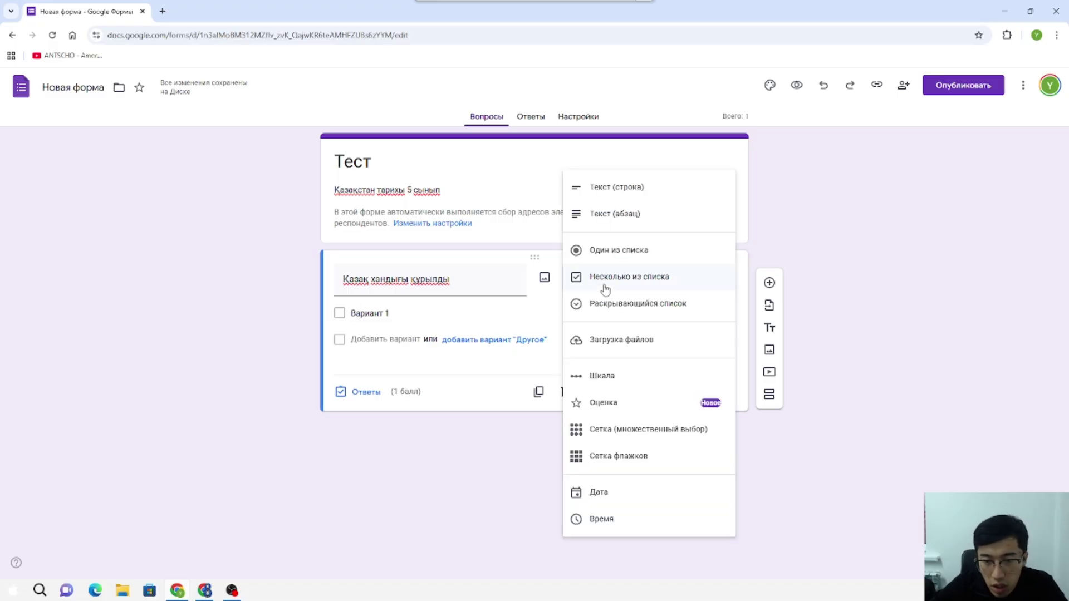
pyautogui.click(607, 304)
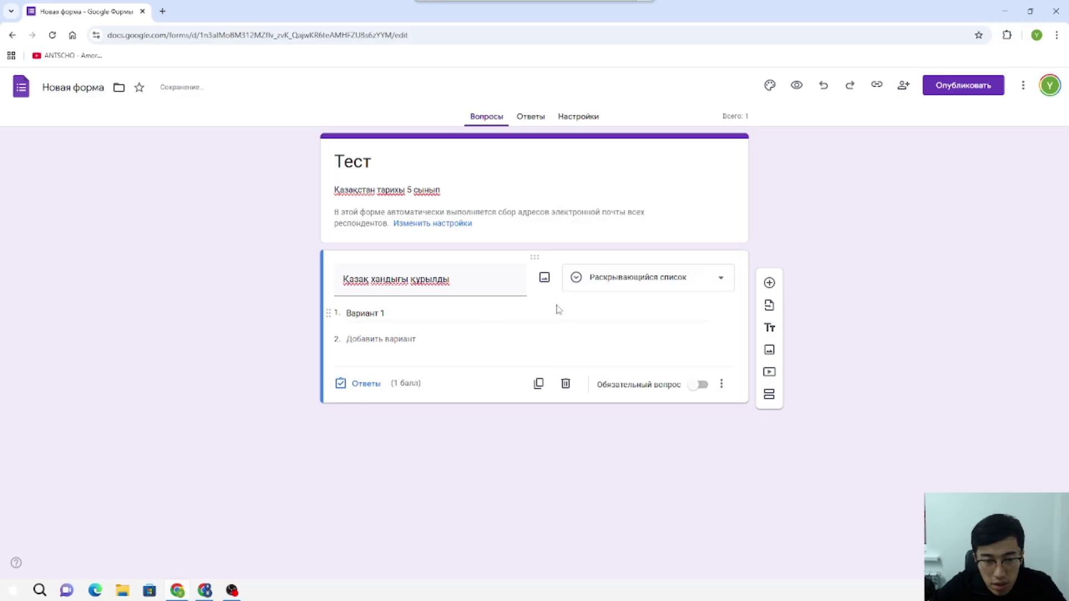
# Step: Add a second option to the dropdown list question
pyautogui.click(382, 314)
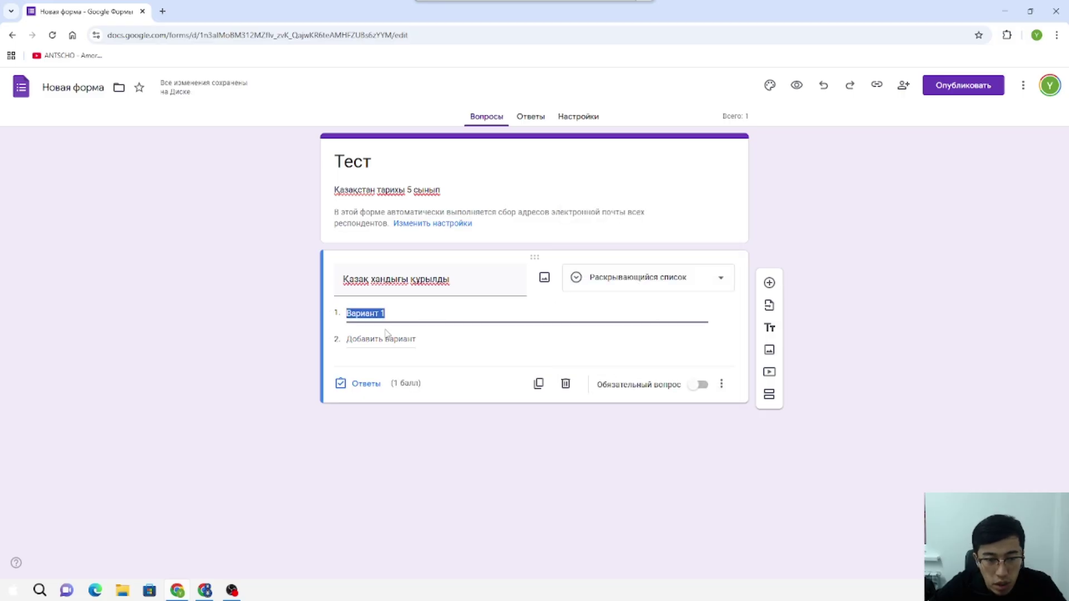
pyautogui.click(387, 339)
pyautogui.click(391, 313)
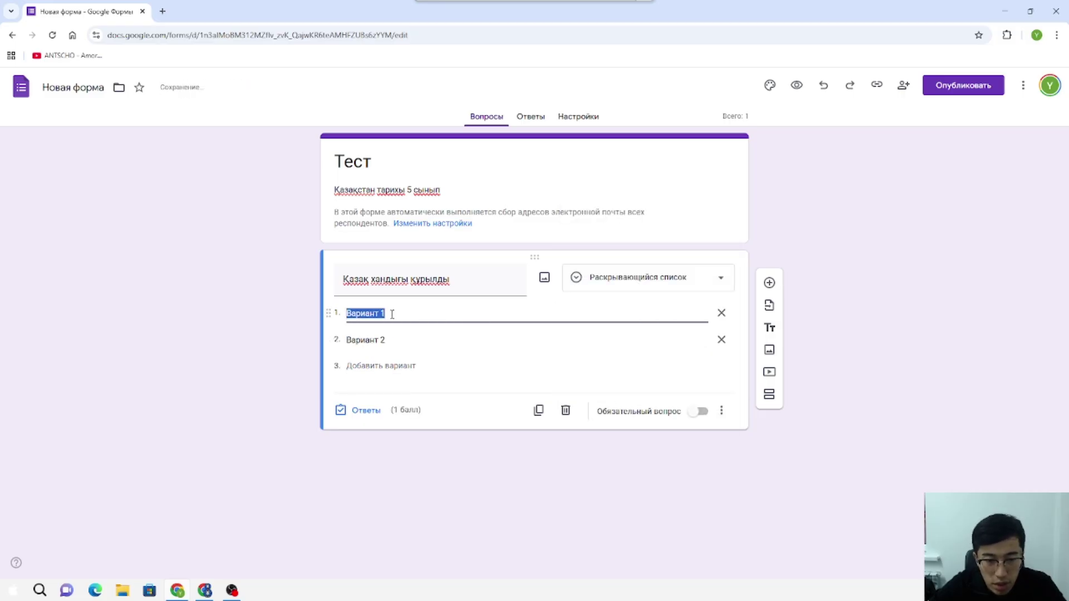
# Step: Try "Шкала", "Оценка", "Сетка (множественный выбор)", "Дата" and "Время" in turn as the question's type
pyautogui.click(625, 279)
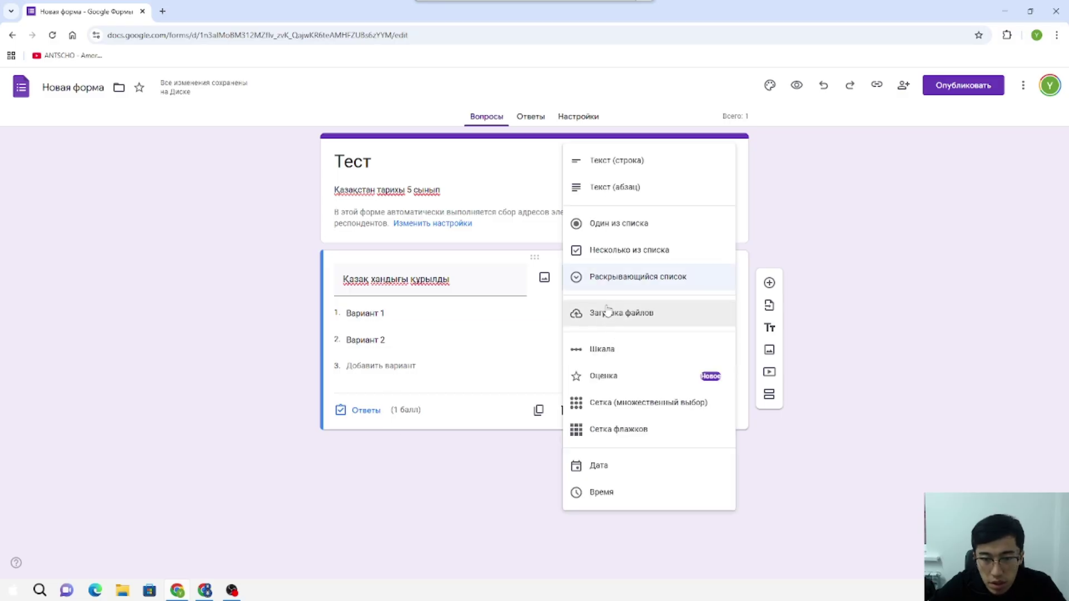
pyautogui.click(605, 356)
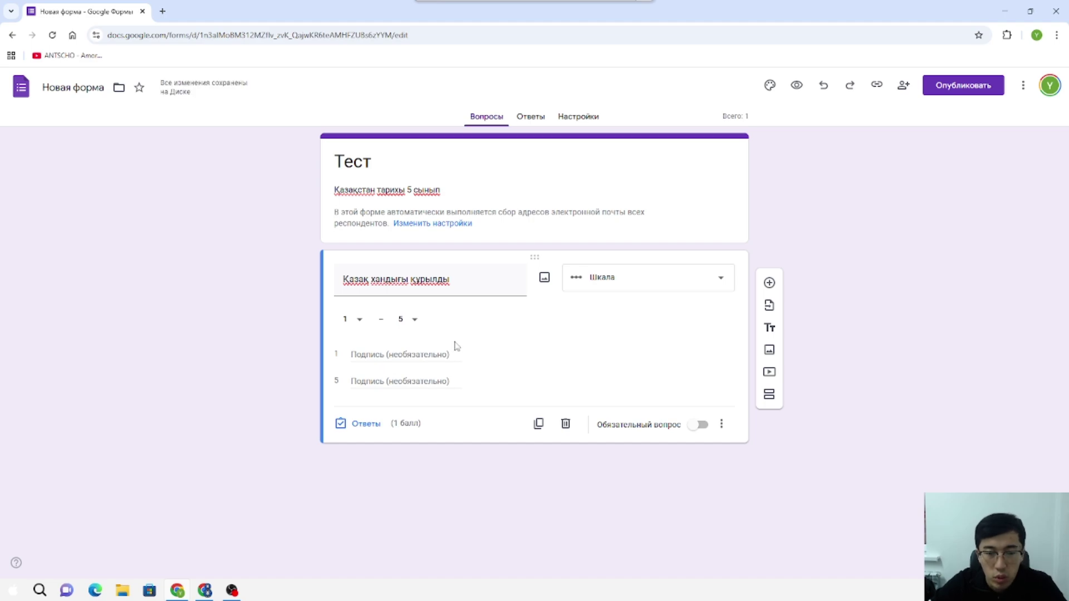
pyautogui.click(606, 285)
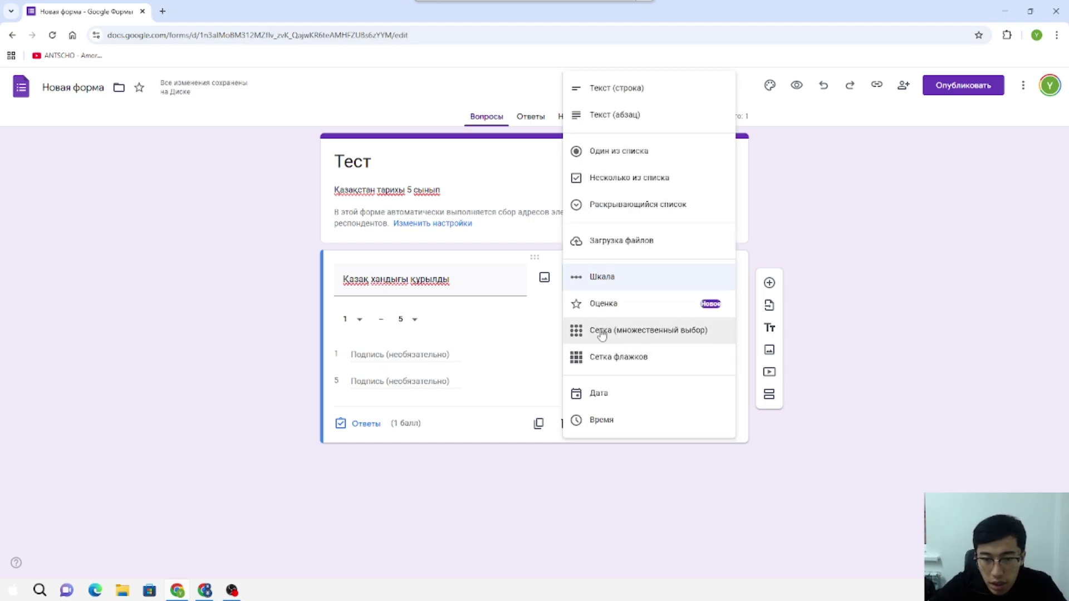
pyautogui.click(605, 304)
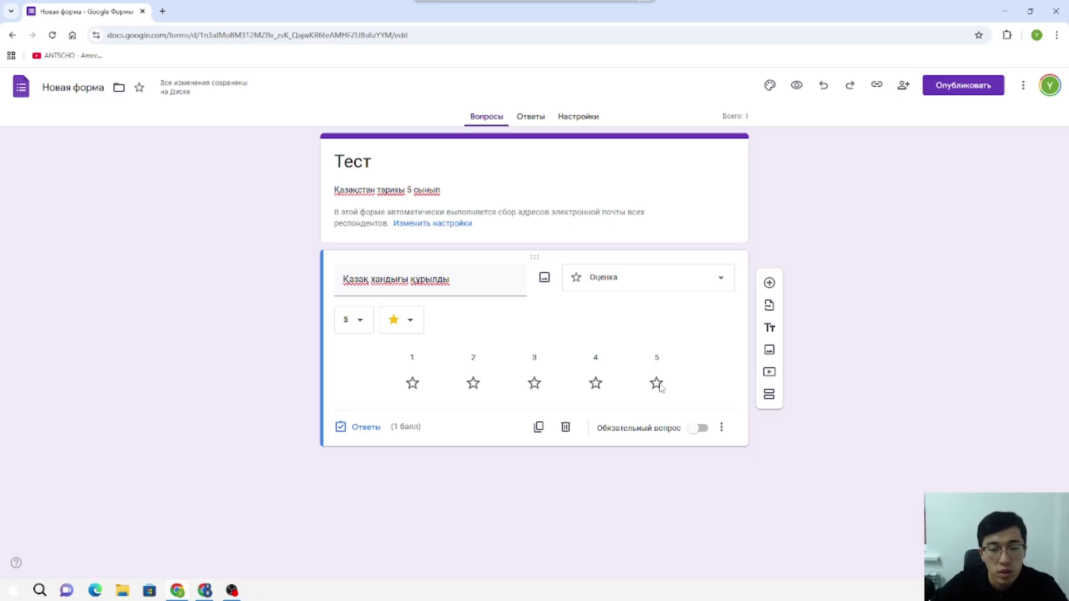
pyautogui.click(623, 289)
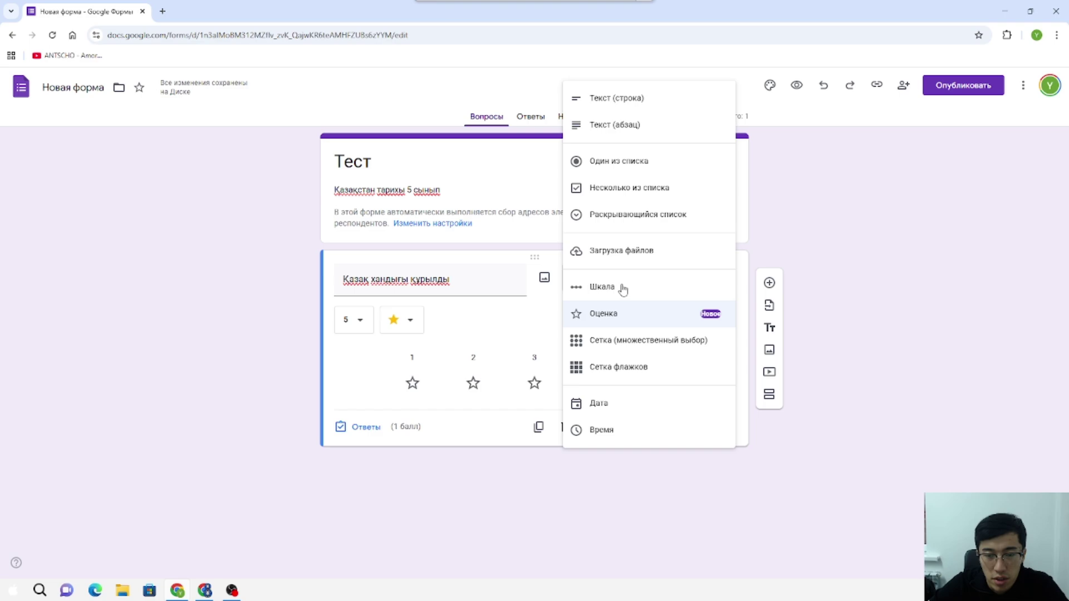
pyautogui.click(621, 343)
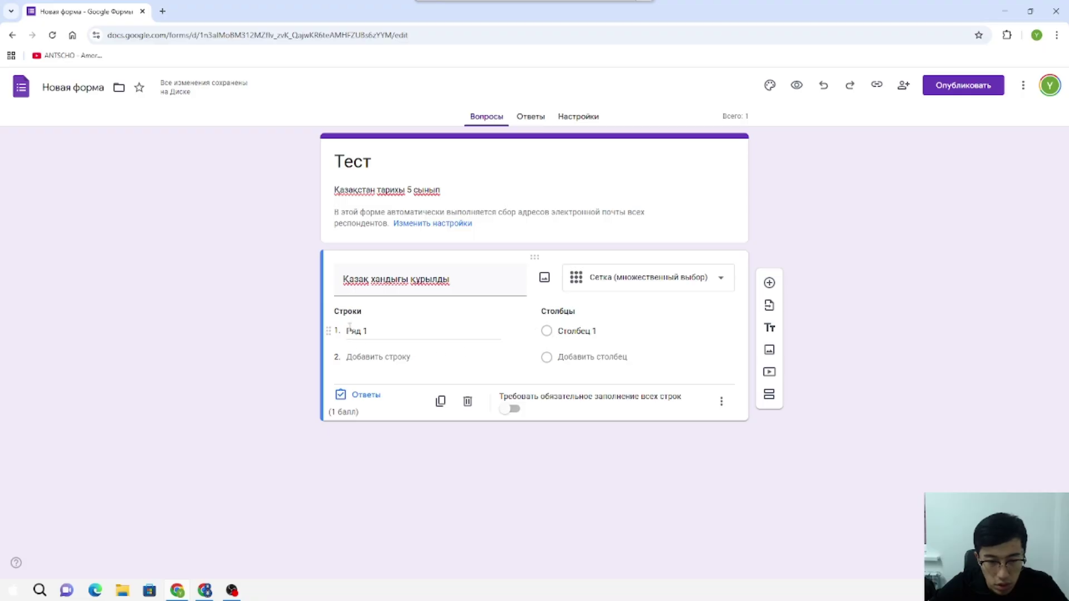
pyautogui.click(561, 332)
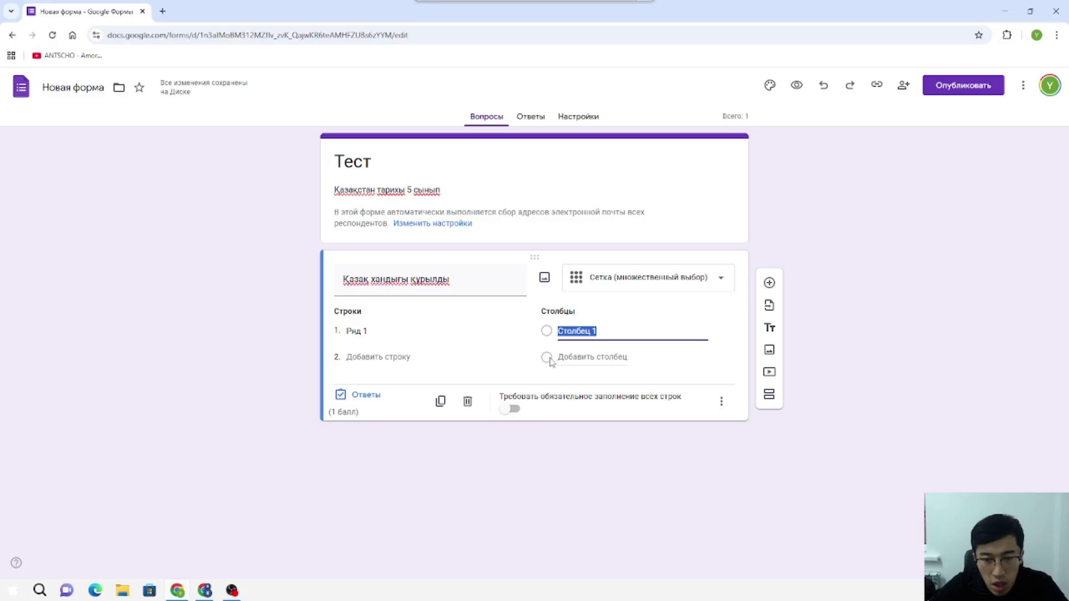
pyautogui.click(624, 285)
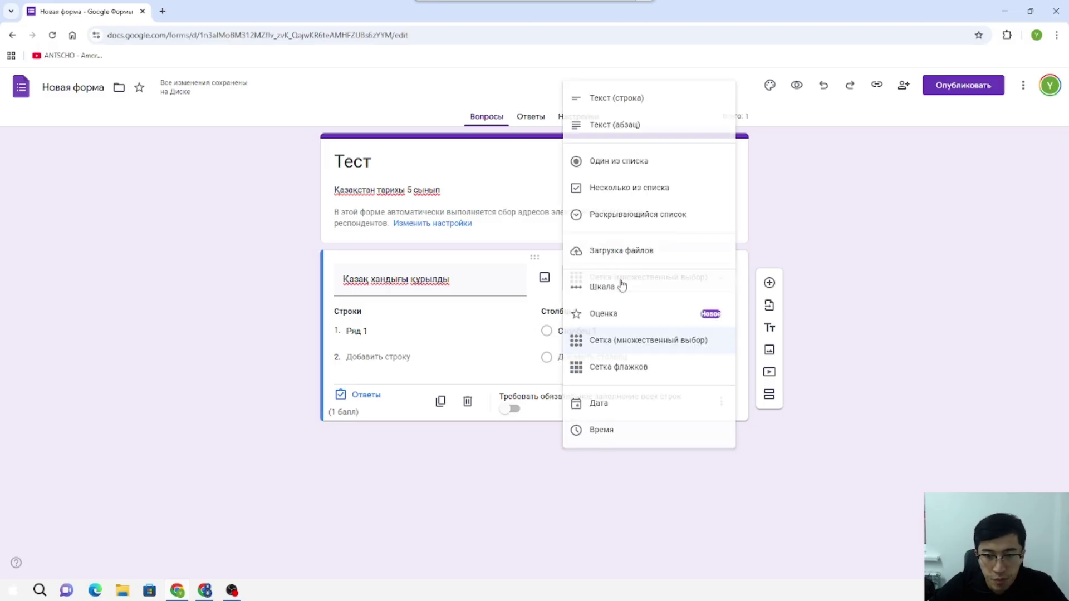
pyautogui.click(599, 406)
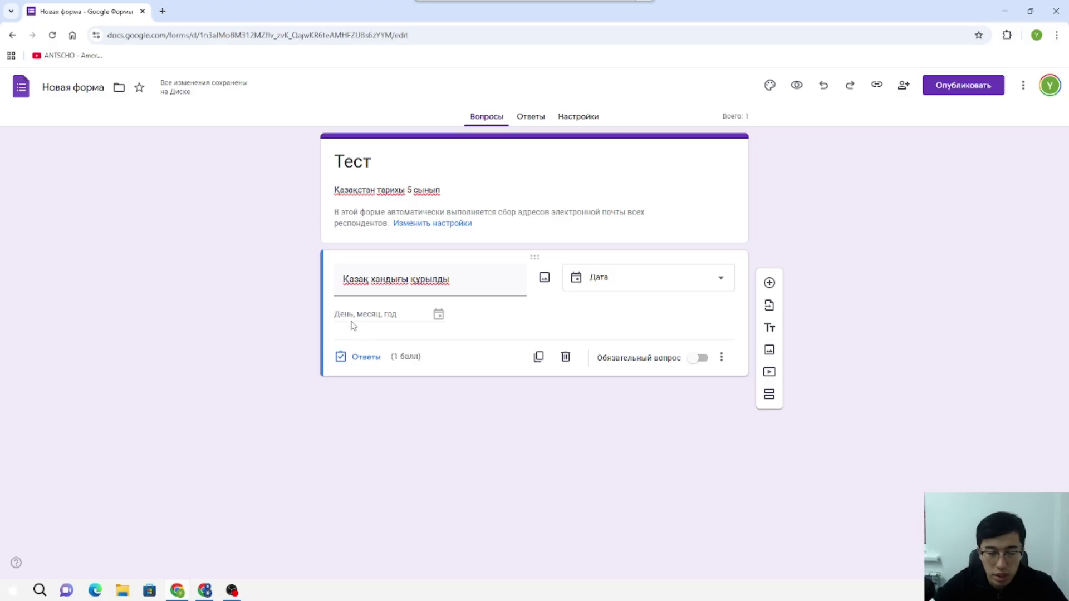
pyautogui.click(612, 287)
pyautogui.click(604, 430)
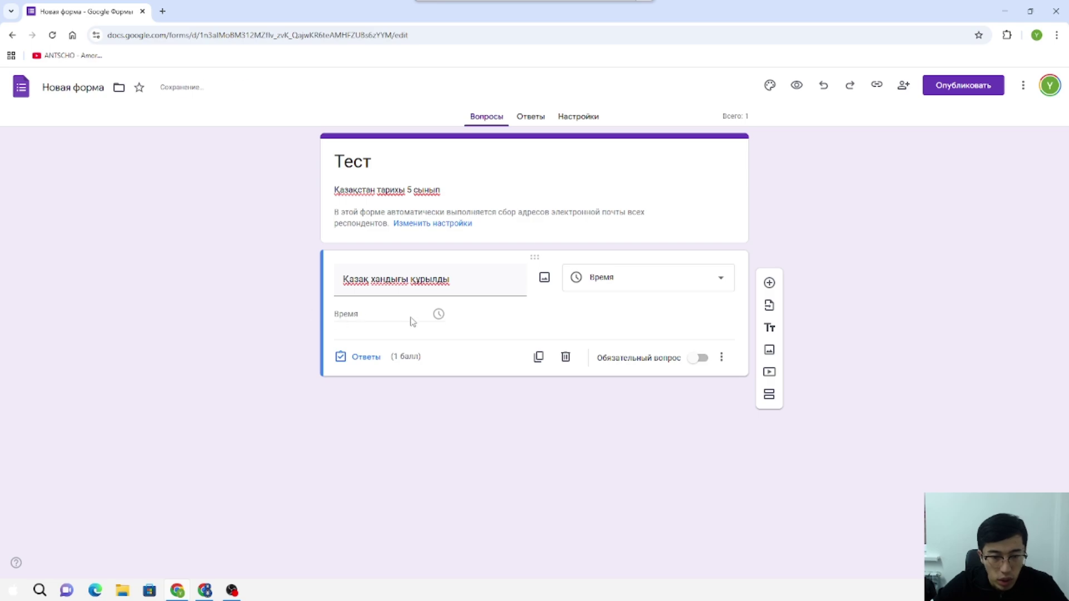
# Step: Change the question's type to "Один из списка" and enter 1465 as its first answer option
pyautogui.click(623, 290)
pyautogui.click(599, 164)
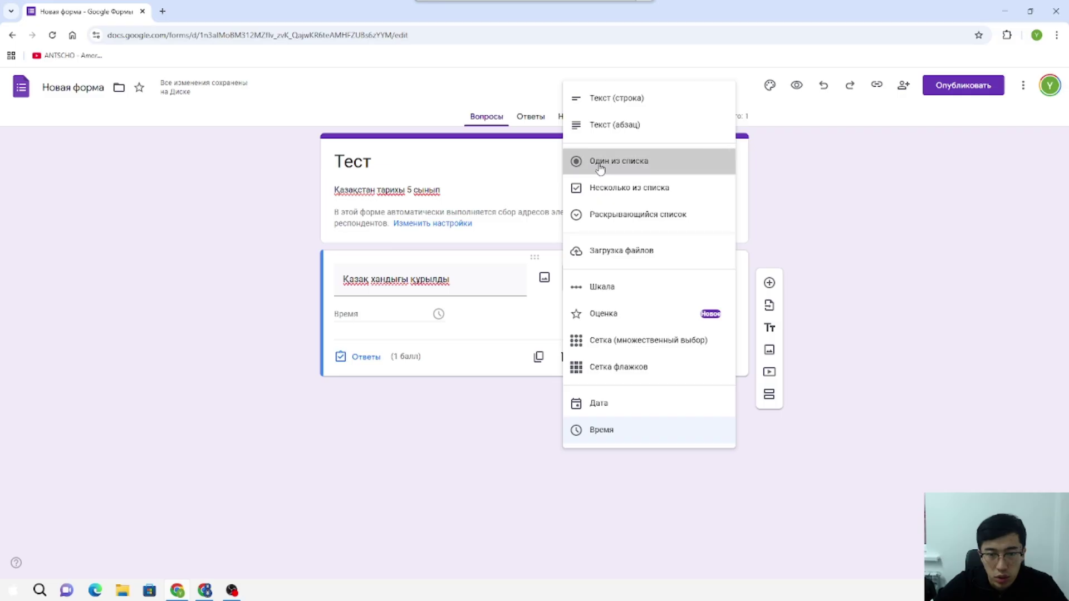
pyautogui.click(359, 314)
pyautogui.write('165')
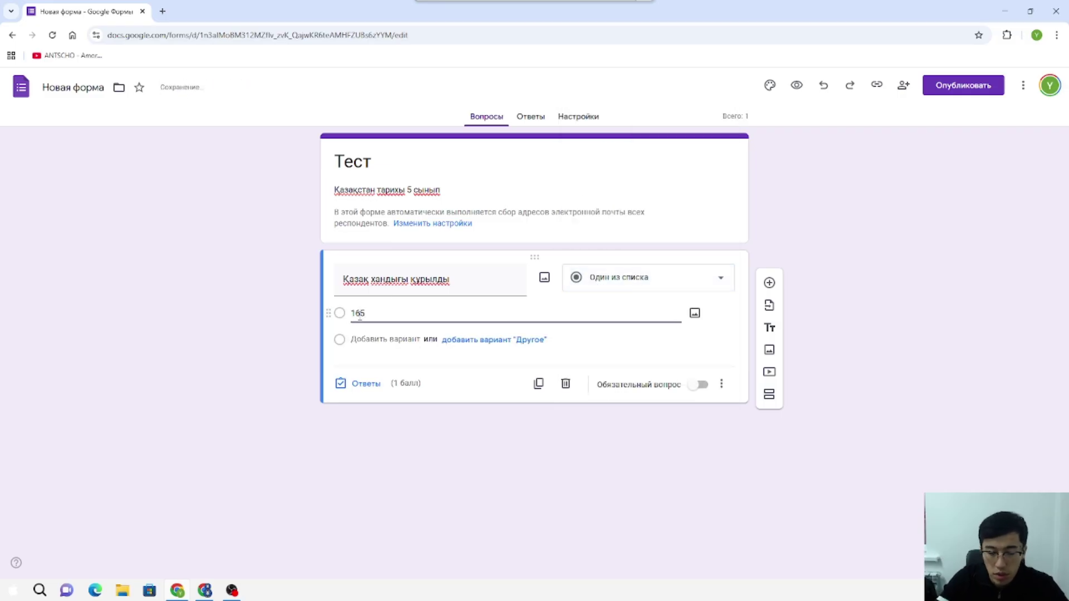
pyautogui.press('BackSpace')
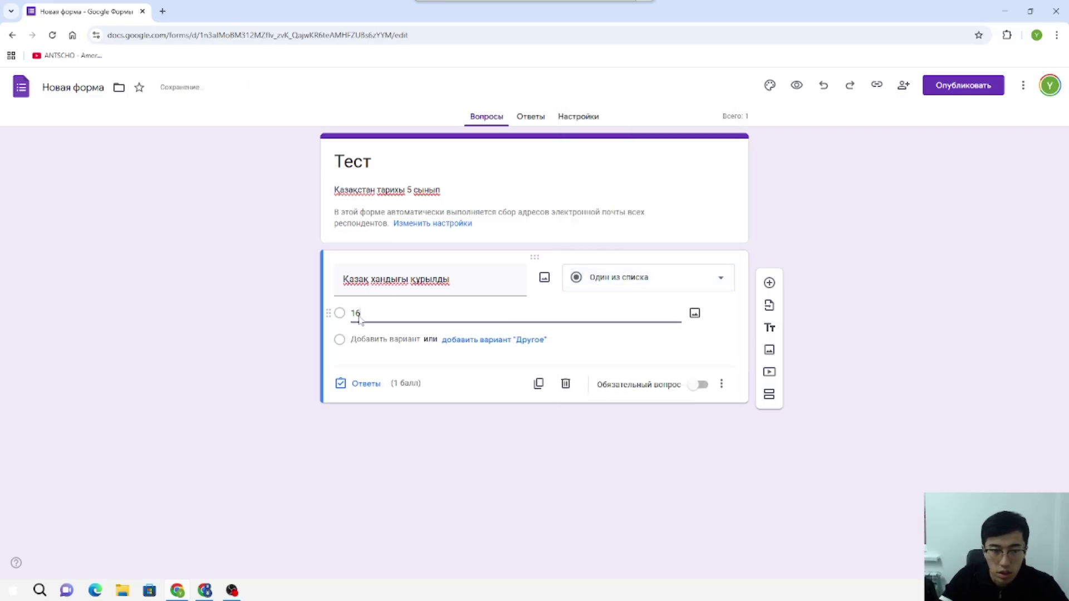
pyautogui.write('65')
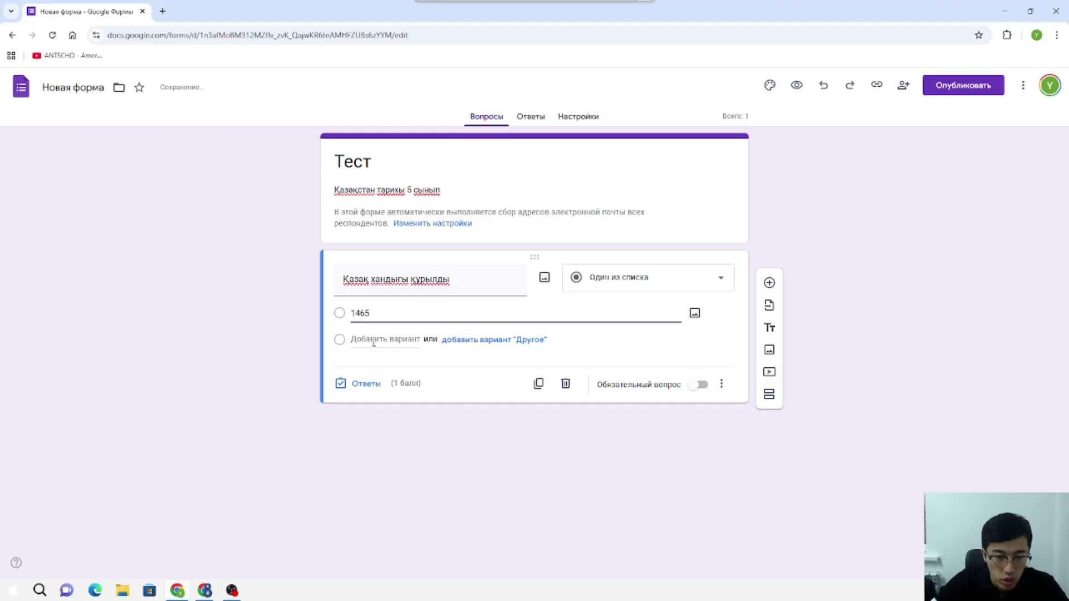
# Step: Add 1565, 1711 and 1945 as further answer options to the question
pyautogui.click(373, 340)
pyautogui.write('1')
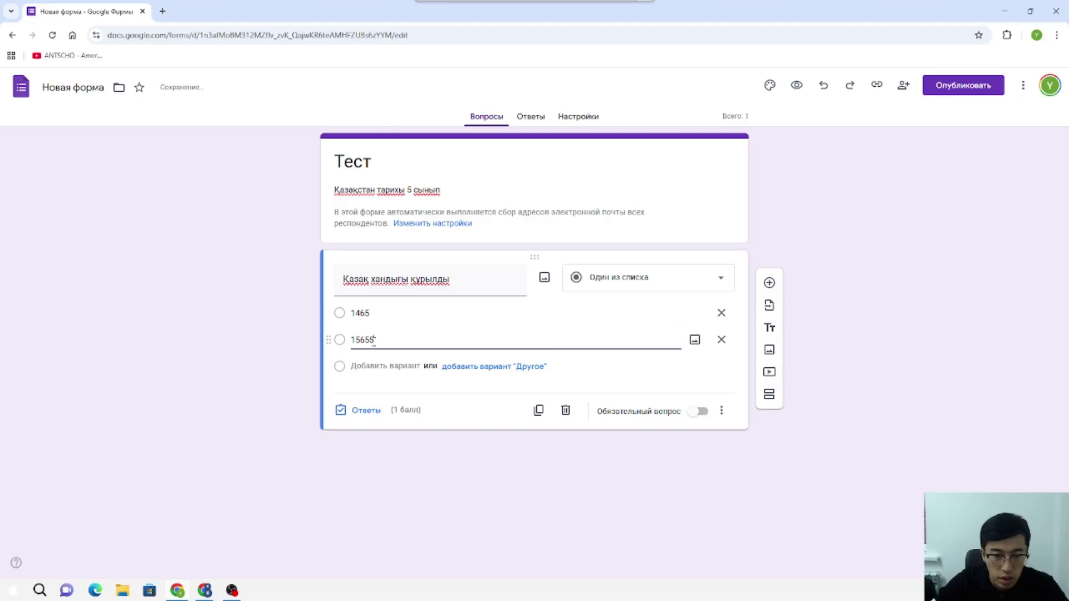
pyautogui.write('565')
pyautogui.click(368, 366)
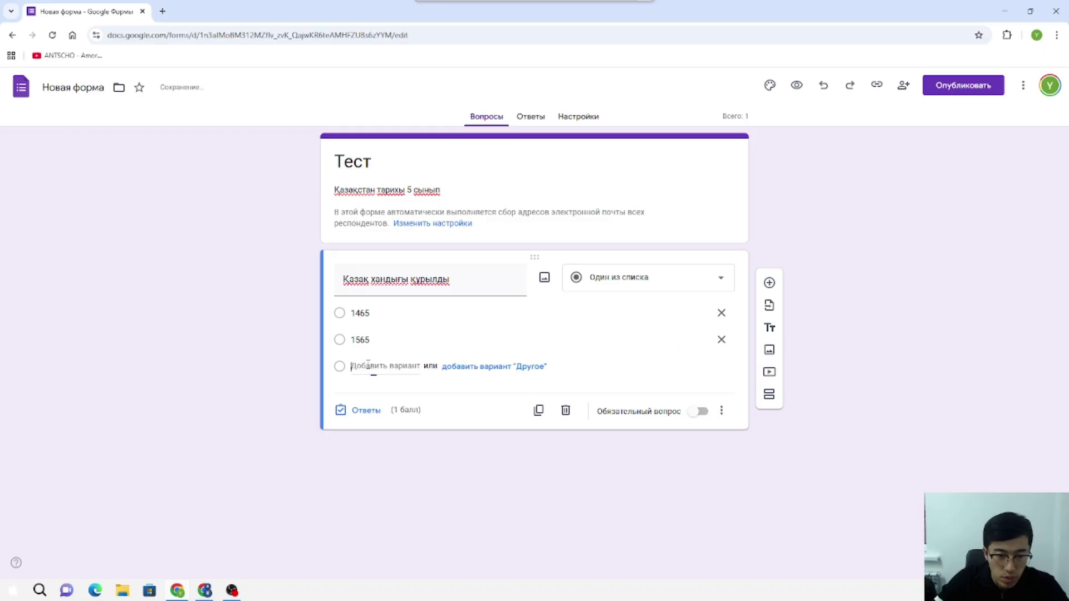
pyautogui.write('1711')
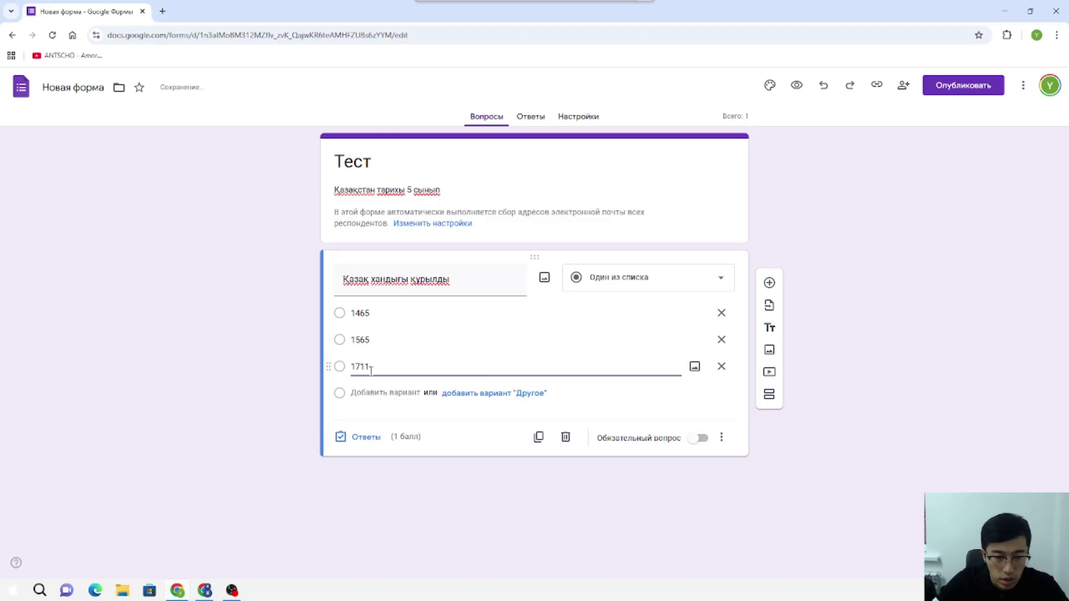
pyautogui.click(371, 392)
pyautogui.write('1945')
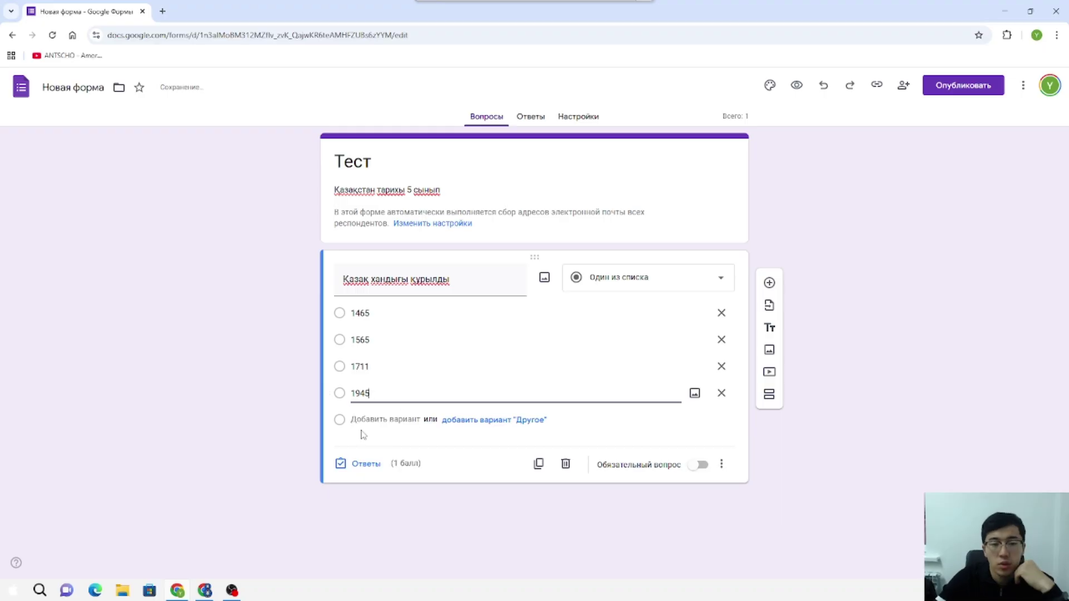
pyautogui.click(222, 370)
# Step: In the question's answer key, try marking all four options correct, then keep only 1465 as the correct answer
pyautogui.click(367, 465)
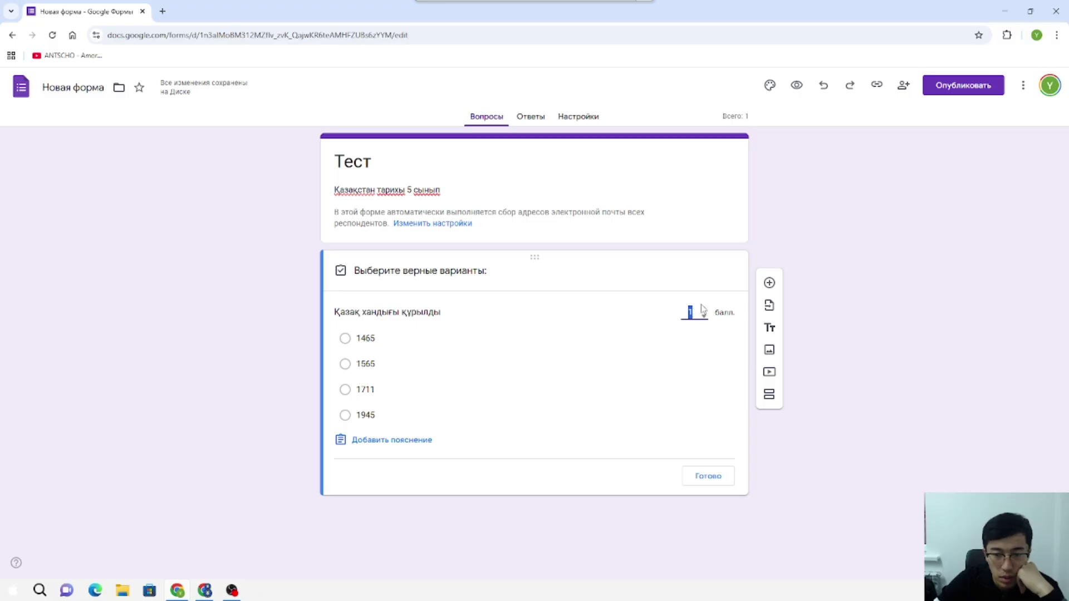
pyautogui.click(703, 340)
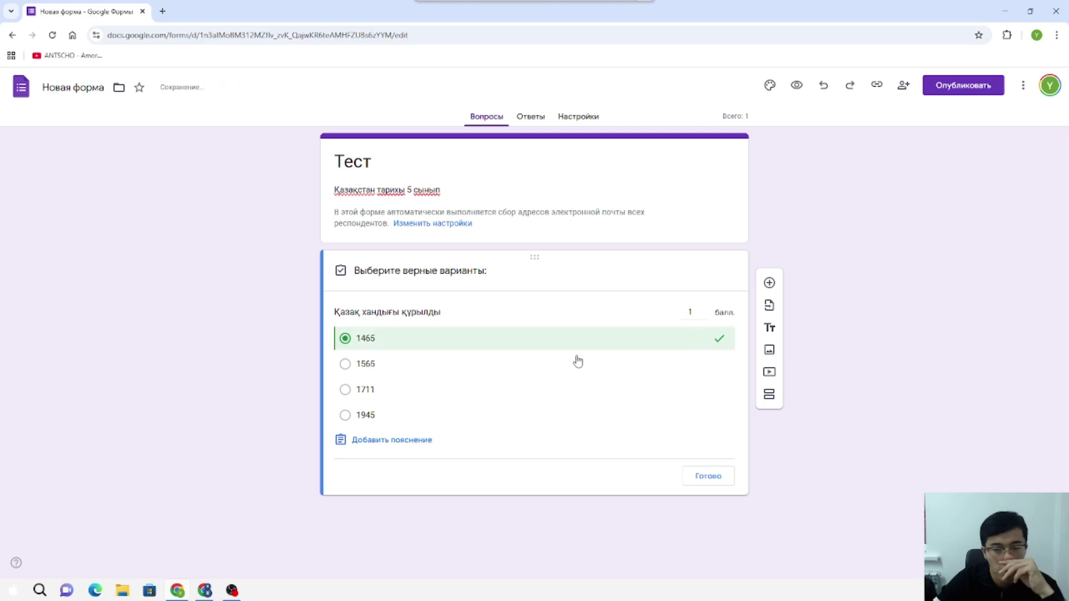
pyautogui.click(358, 369)
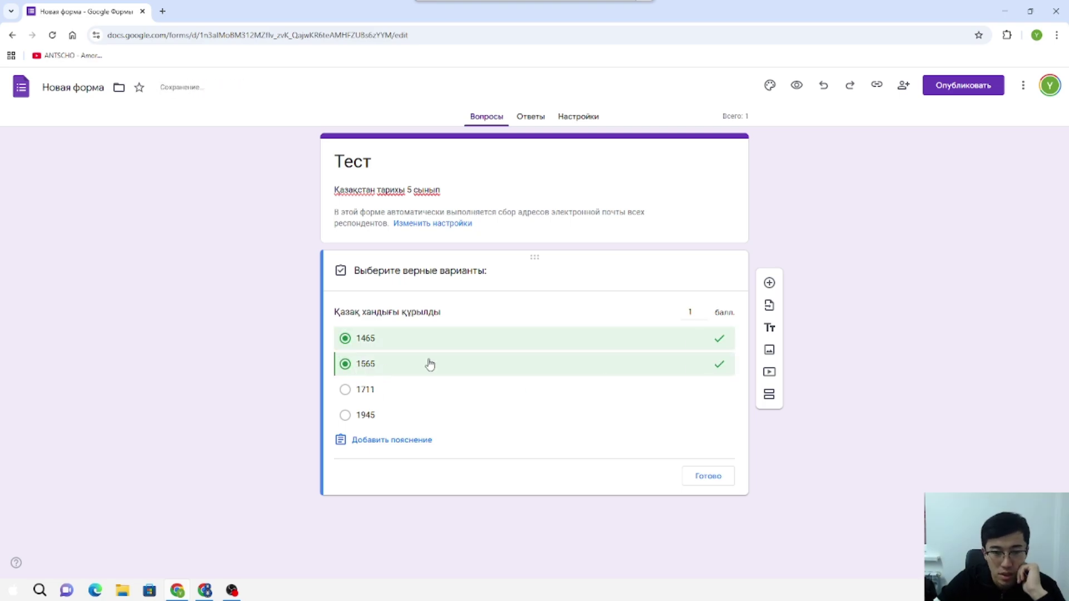
pyautogui.click(345, 390)
pyautogui.click(345, 415)
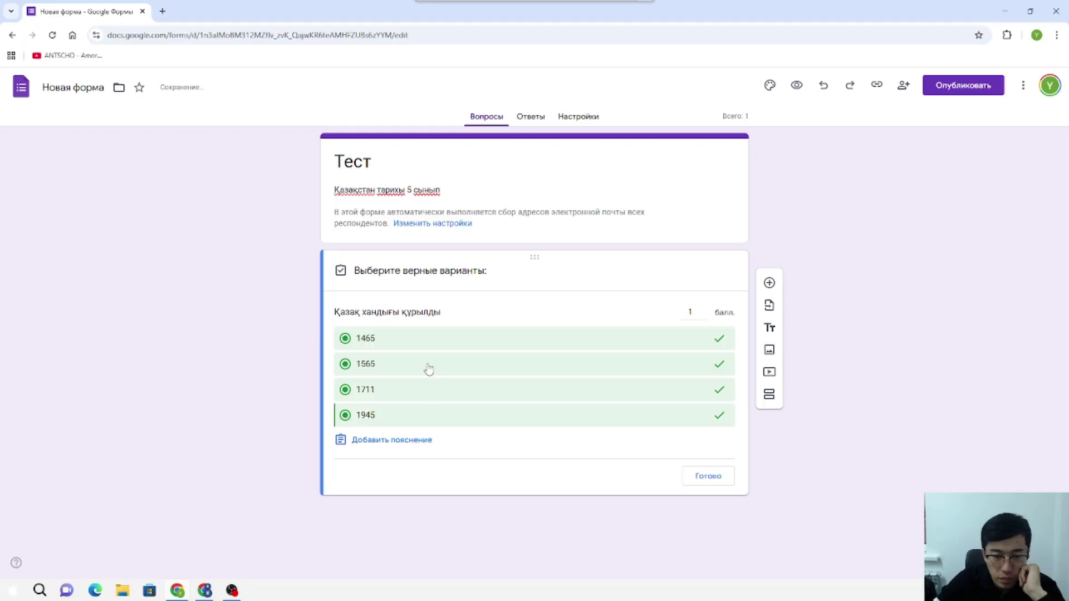
pyautogui.click(345, 415)
pyautogui.click(346, 390)
pyautogui.click(345, 364)
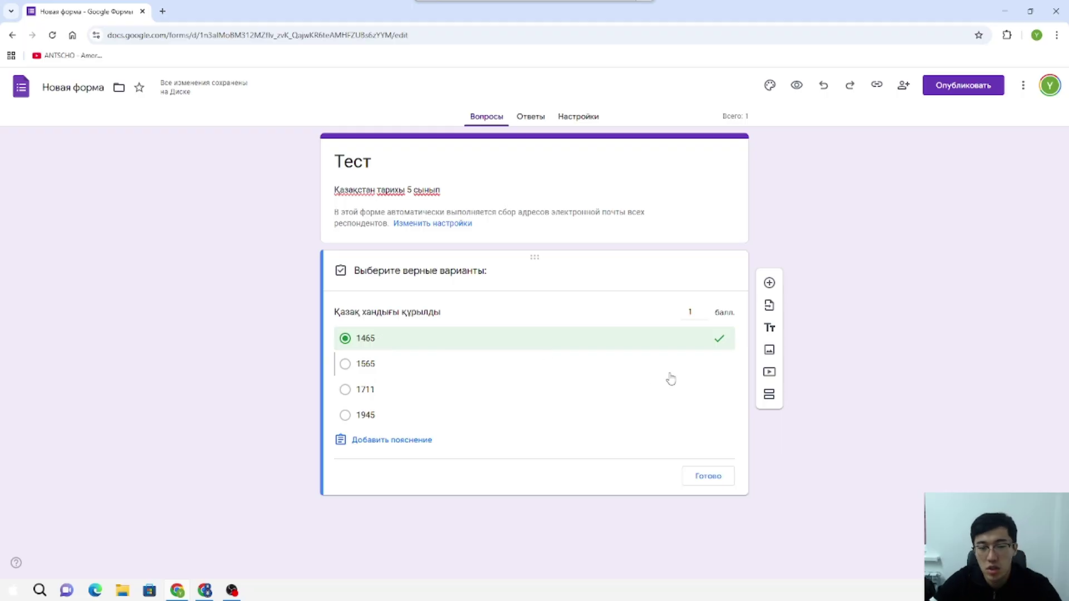
pyautogui.click(703, 477)
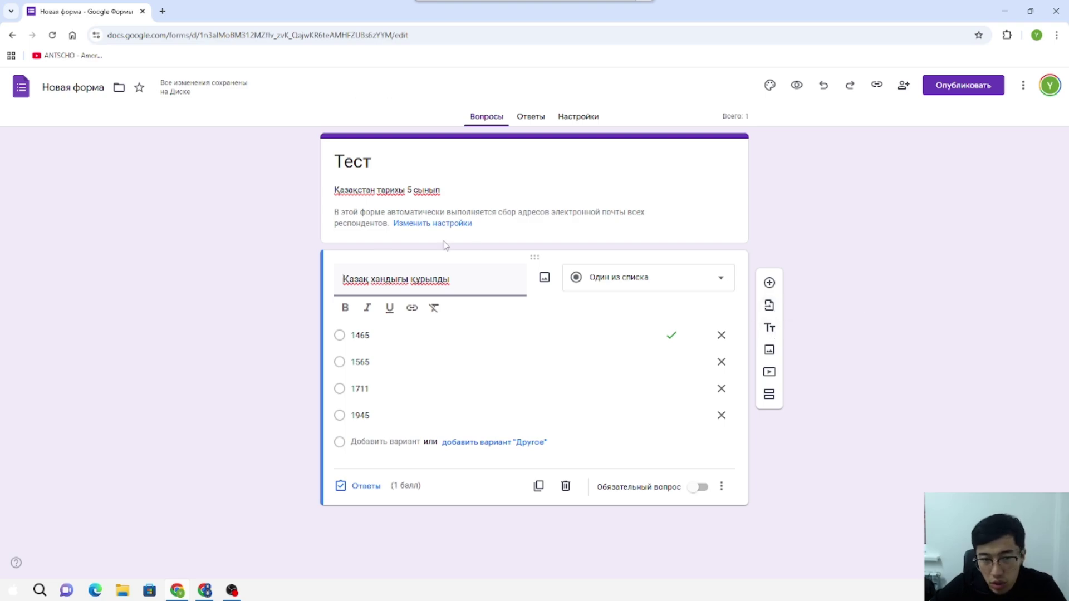
# Step: Try adding a title and description block and a new section after the question, deleting each one
pyautogui.click(771, 328)
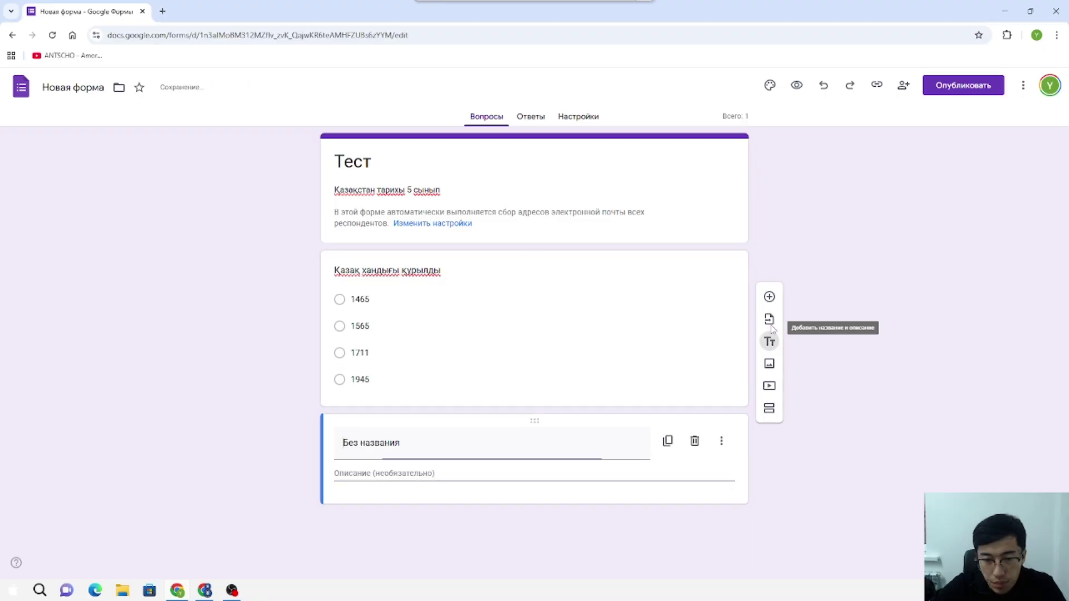
pyautogui.click(691, 432)
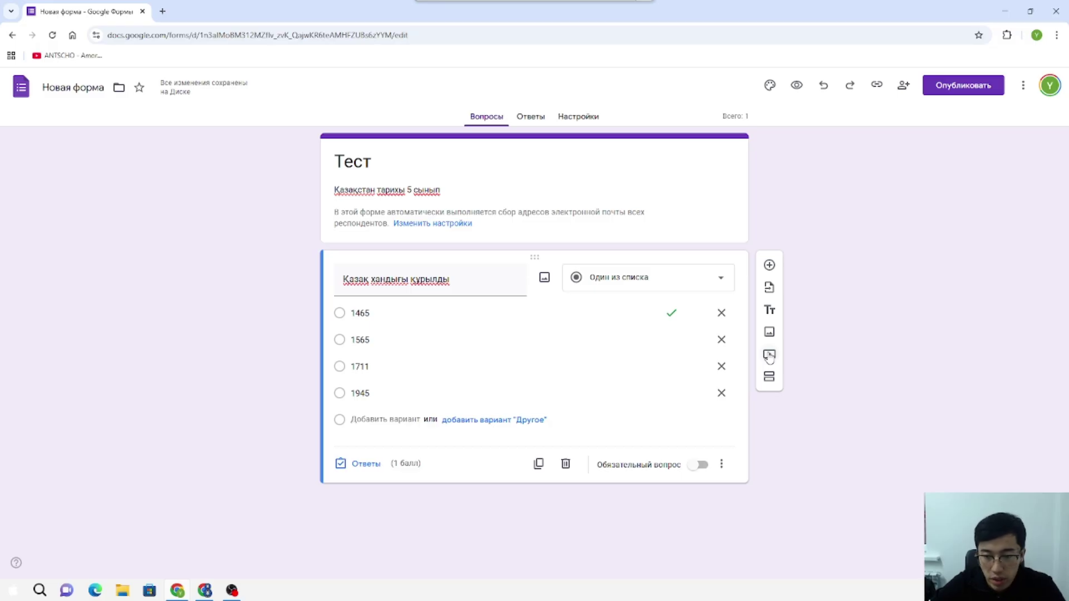
pyautogui.click(769, 377)
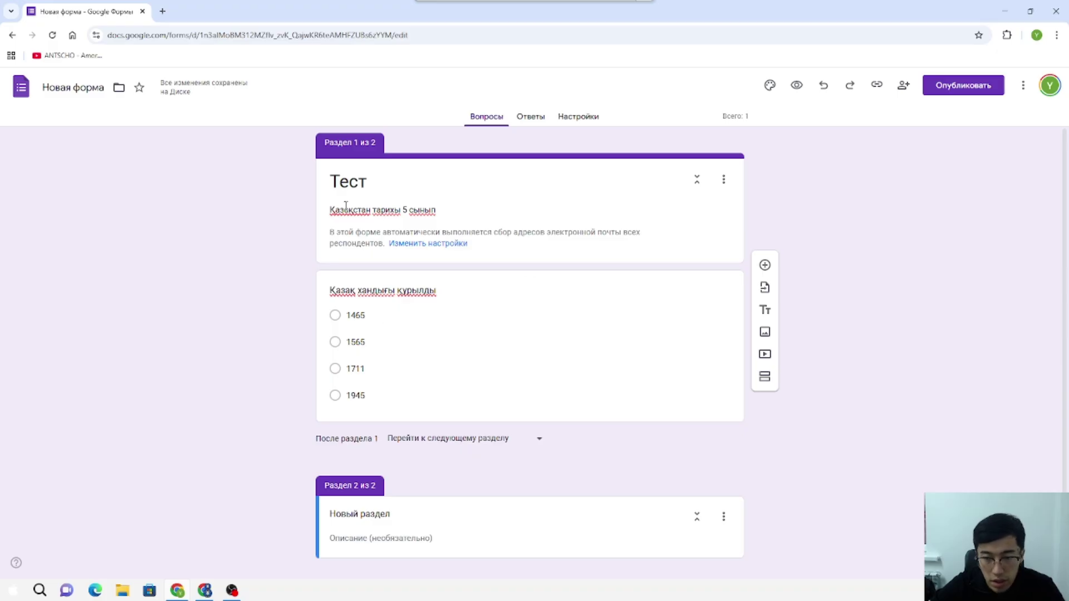
pyautogui.click(723, 516)
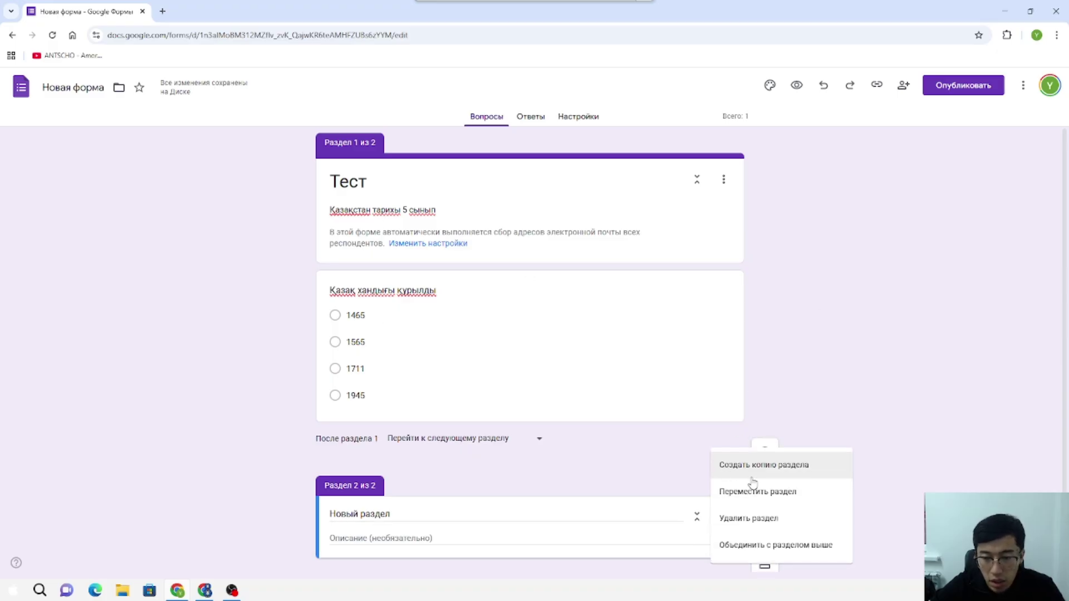
pyautogui.click(763, 523)
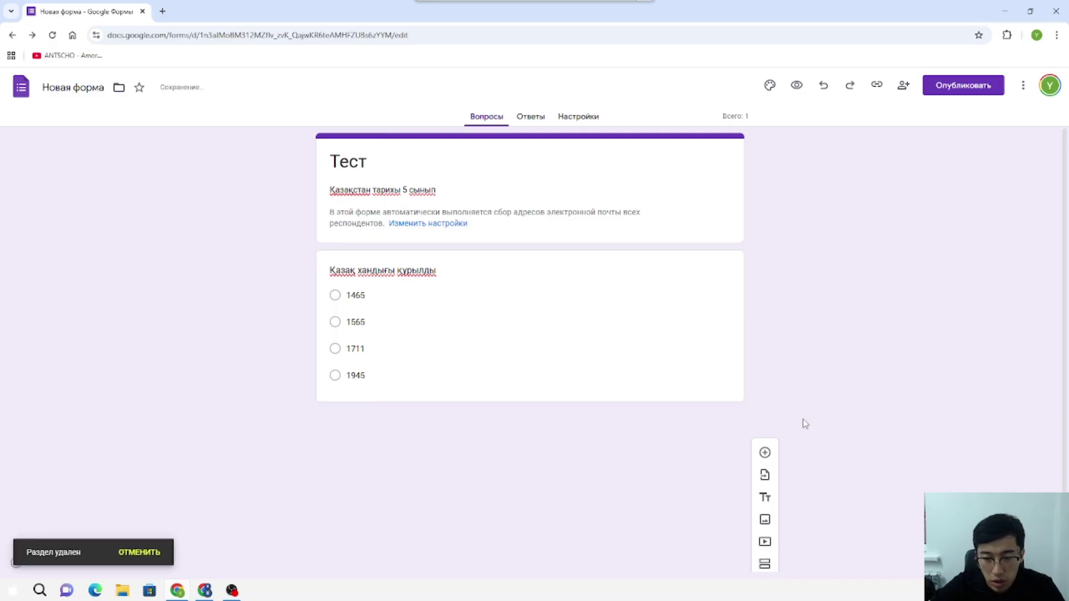
# Step: Add a second question below "Қазақ хандығы құрылды" and set its type to "Несколько из списка"
pyautogui.click(662, 263)
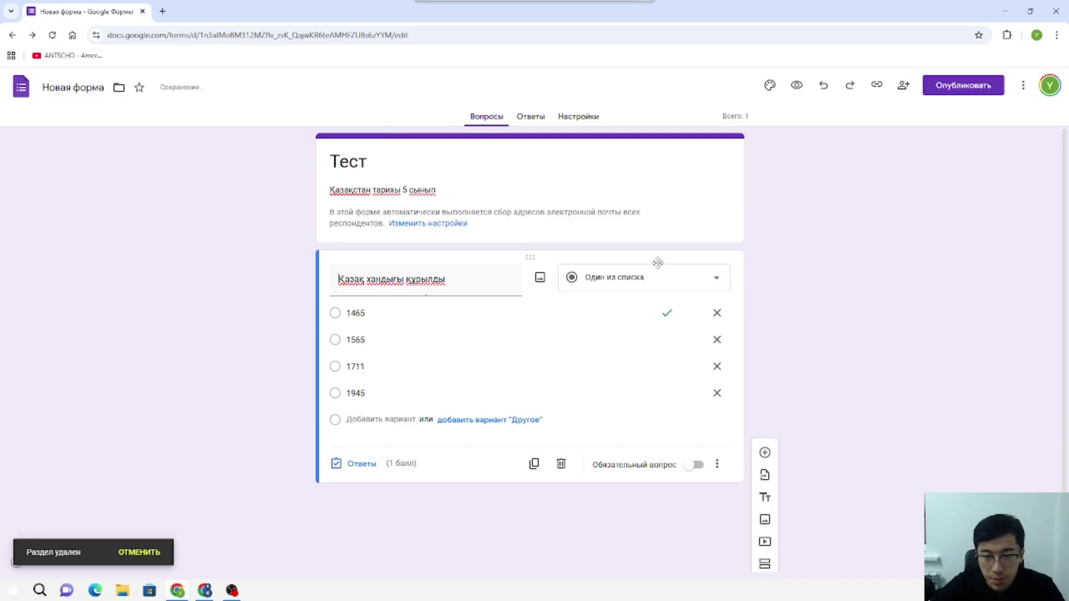
pyautogui.click(769, 265)
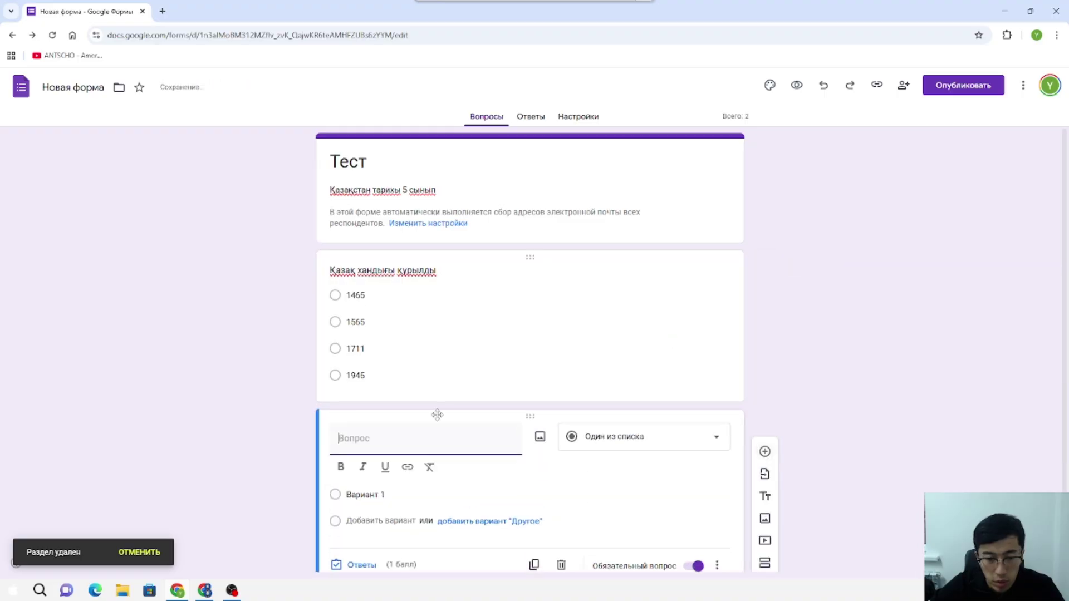
pyautogui.click(610, 390)
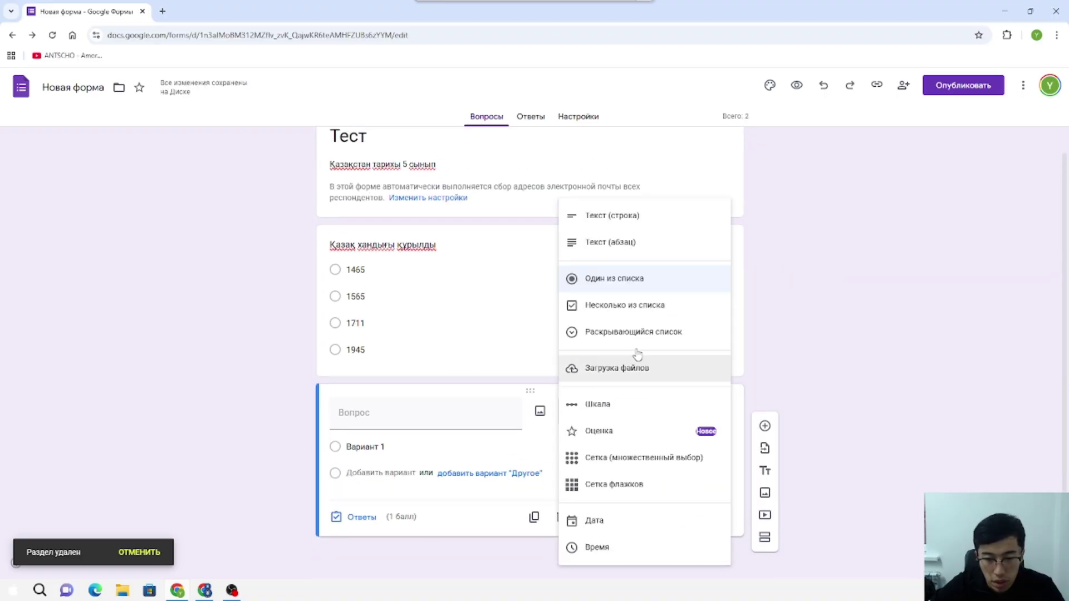
pyautogui.click(618, 306)
pyautogui.click(368, 423)
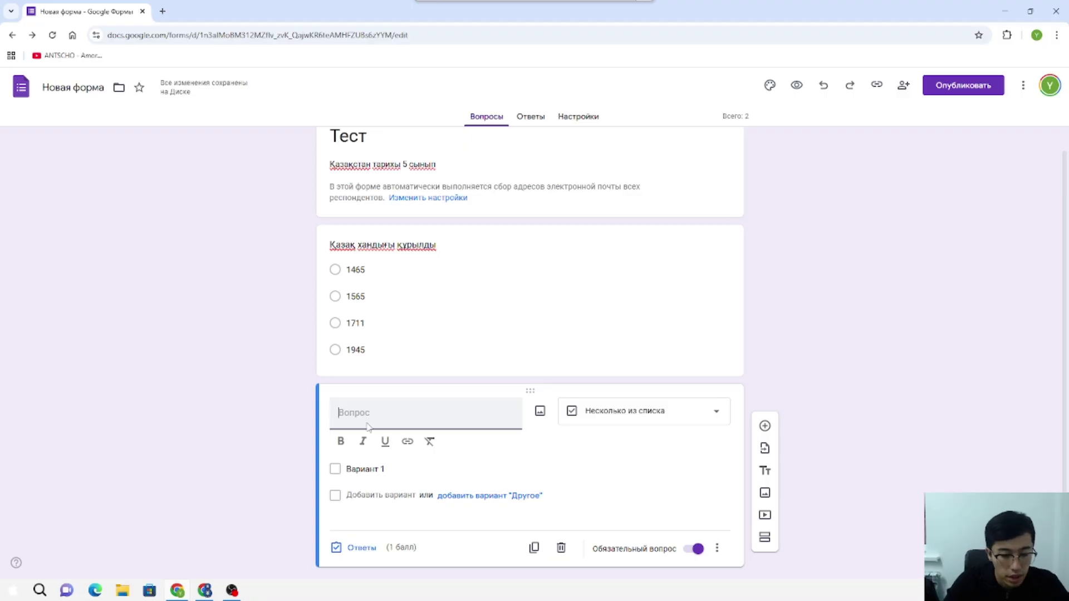
# Step: Enter "Қай пән ұнайды" as the text of the second question
pyautogui.write('Ка')
pyautogui.write('й')
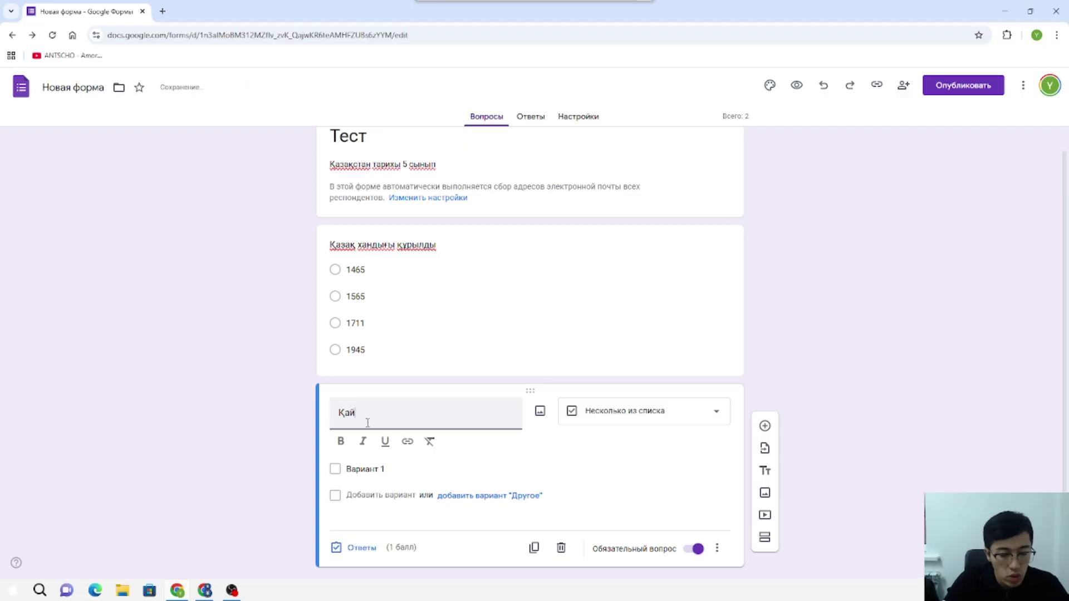
pyautogui.write(' пән ұ')
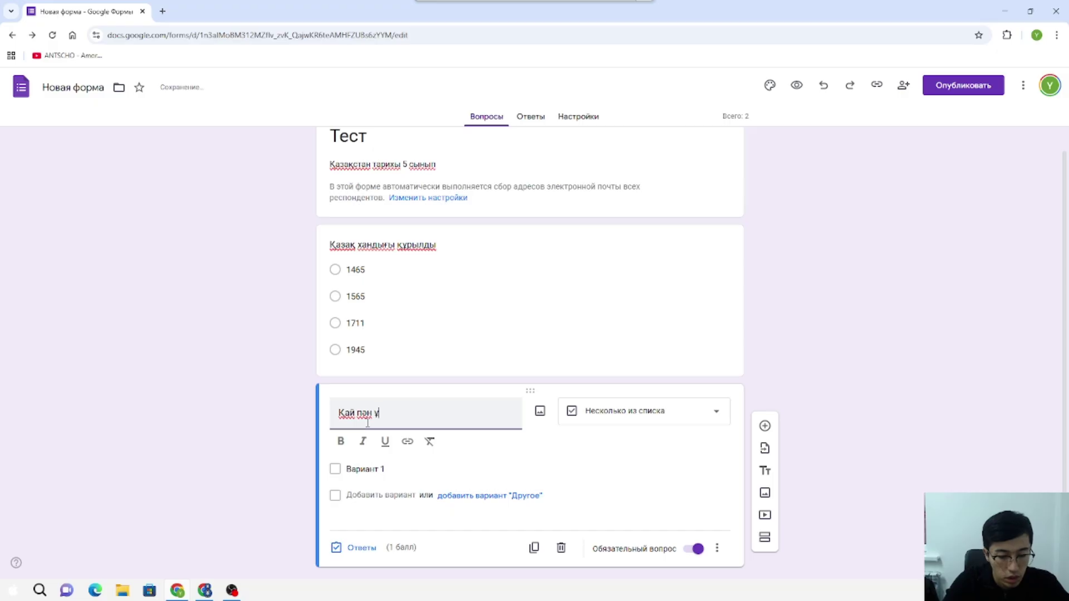
pyautogui.write('найды')
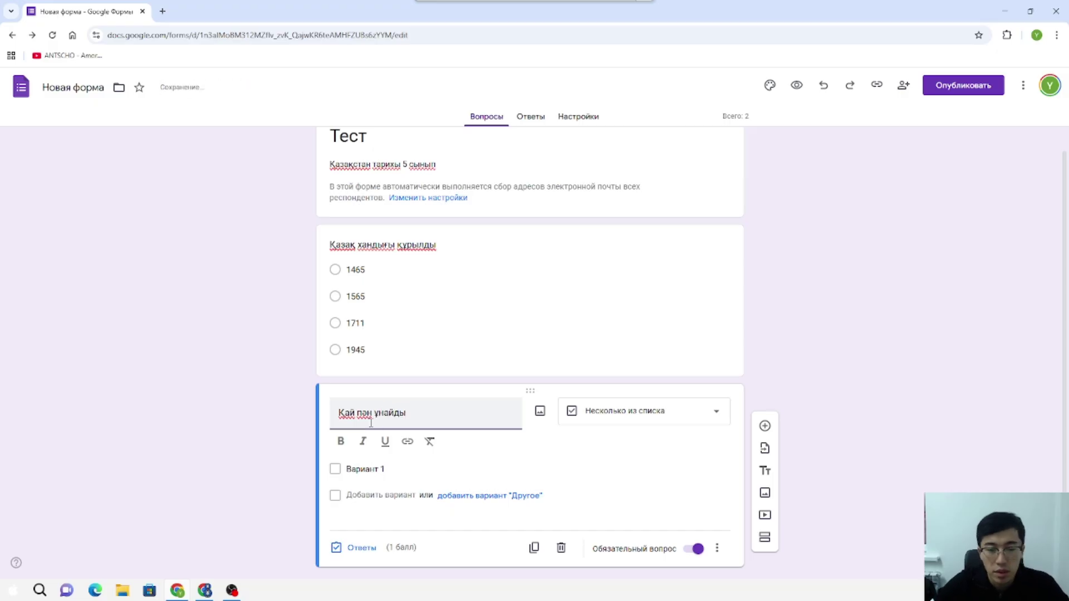
# Step: Fill in the first three answer options of the second question as Информатика, Математика and Қазақ тілі
pyautogui.click(384, 469)
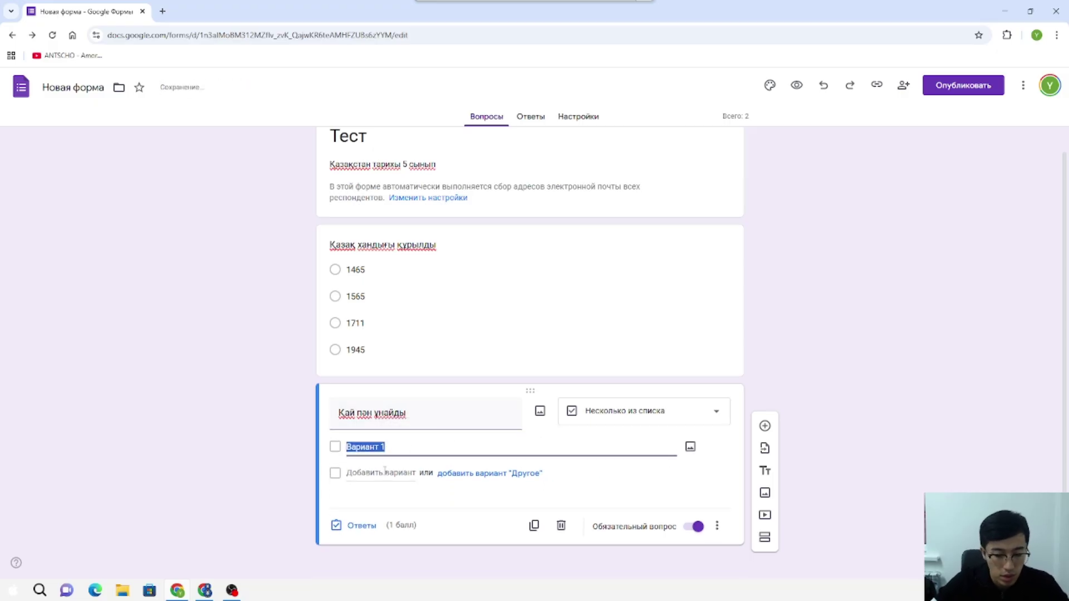
pyautogui.write('Информатика')
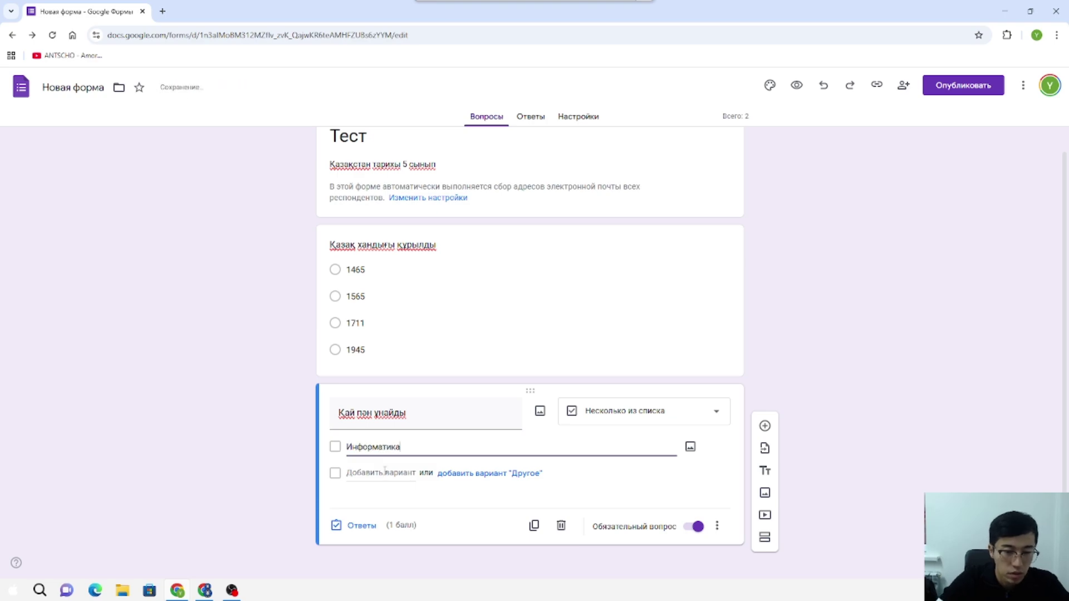
pyautogui.click(385, 472)
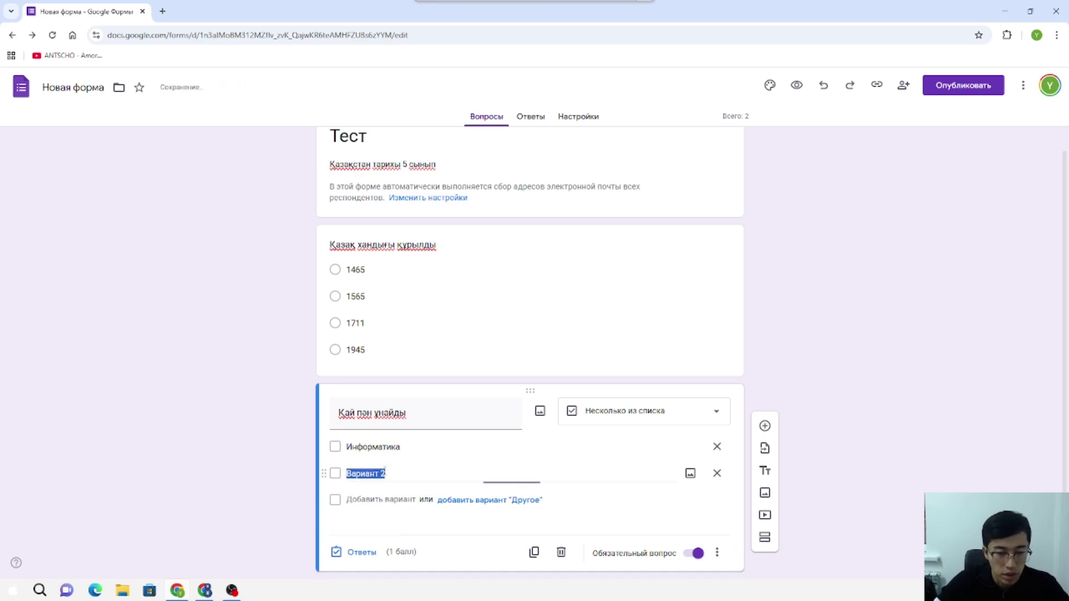
pyautogui.write('Матем')
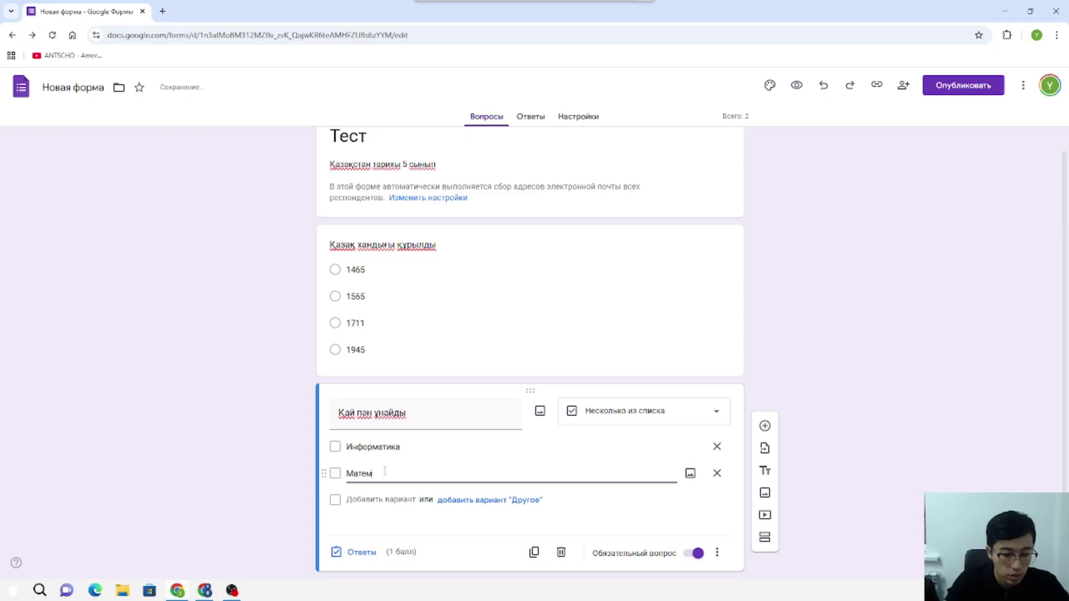
pyautogui.write('атика')
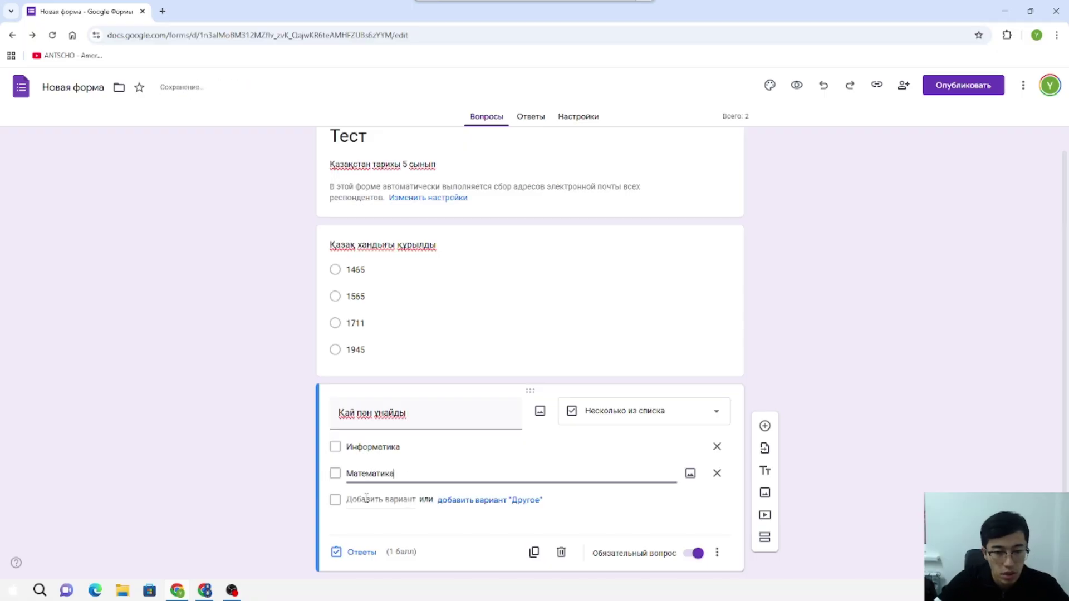
pyautogui.click(367, 498)
pyautogui.write('Казақ')
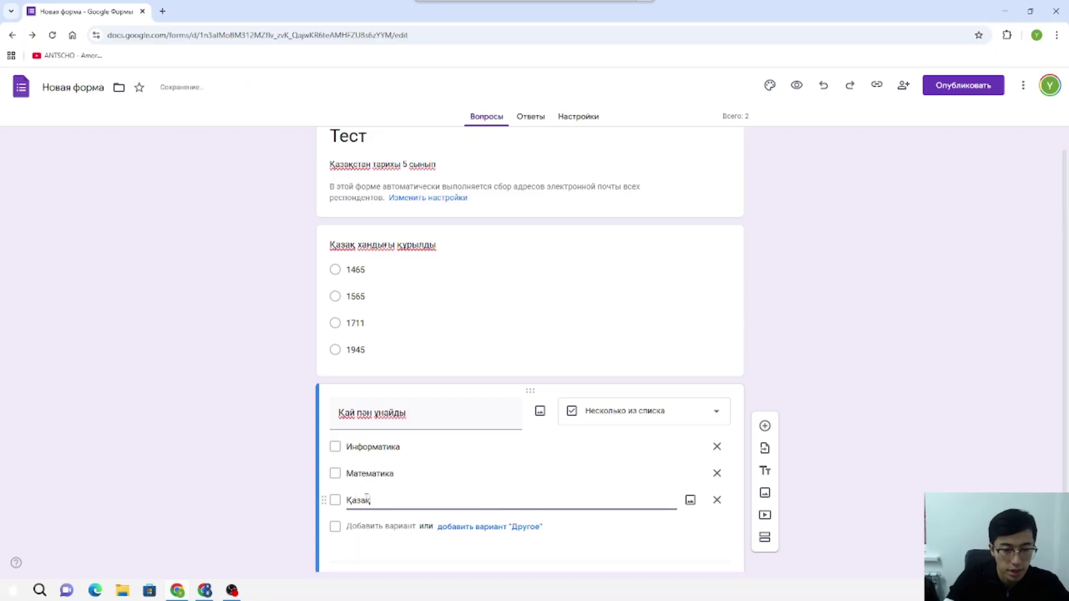
pyautogui.write(' тіл')
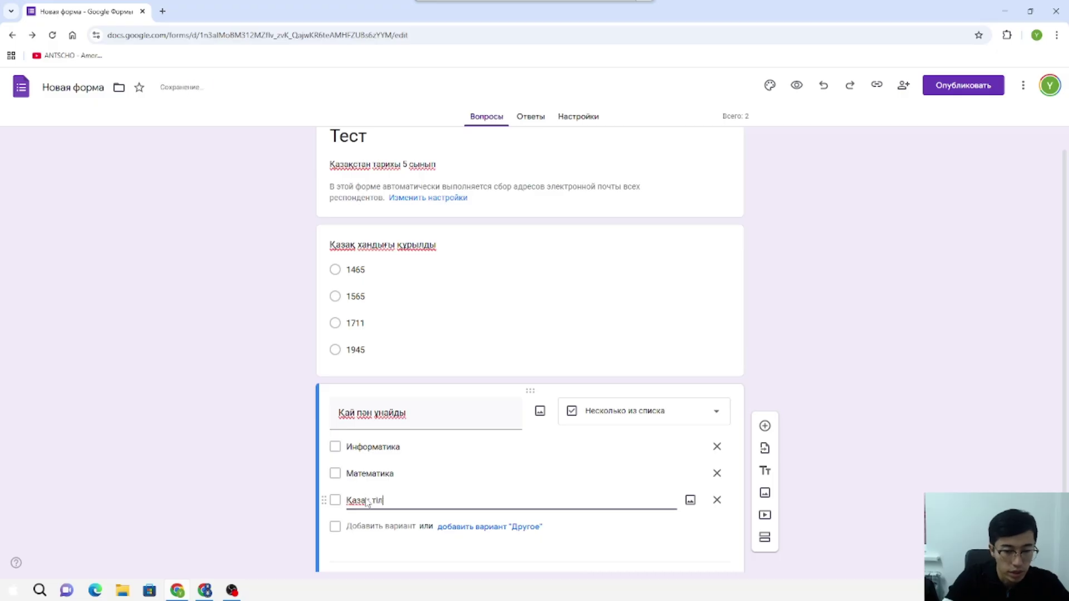
pyautogui.write('і')
# Step: Add Дене шынықтыру, Биология and Физика as further answer options to the "Қай пән ұнайды" question
pyautogui.click(366, 526)
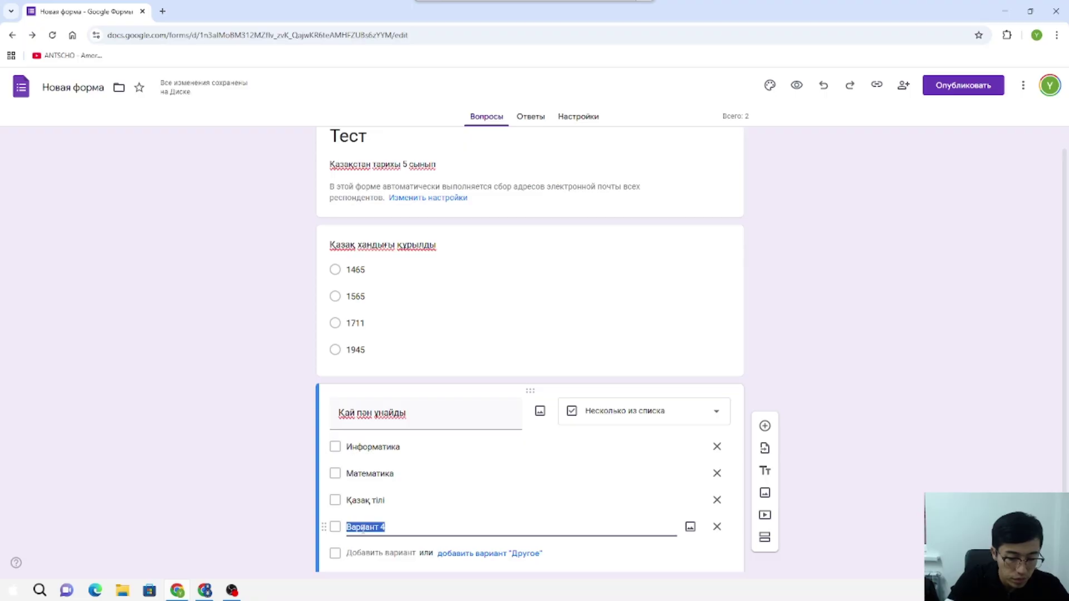
pyautogui.write('Дене')
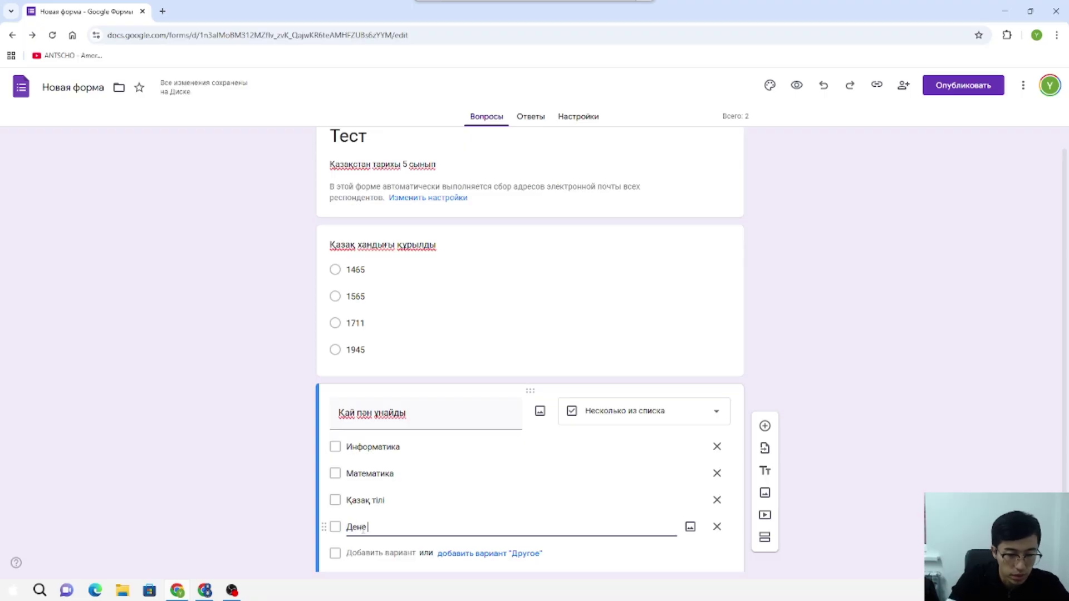
pyautogui.write(' шынық')
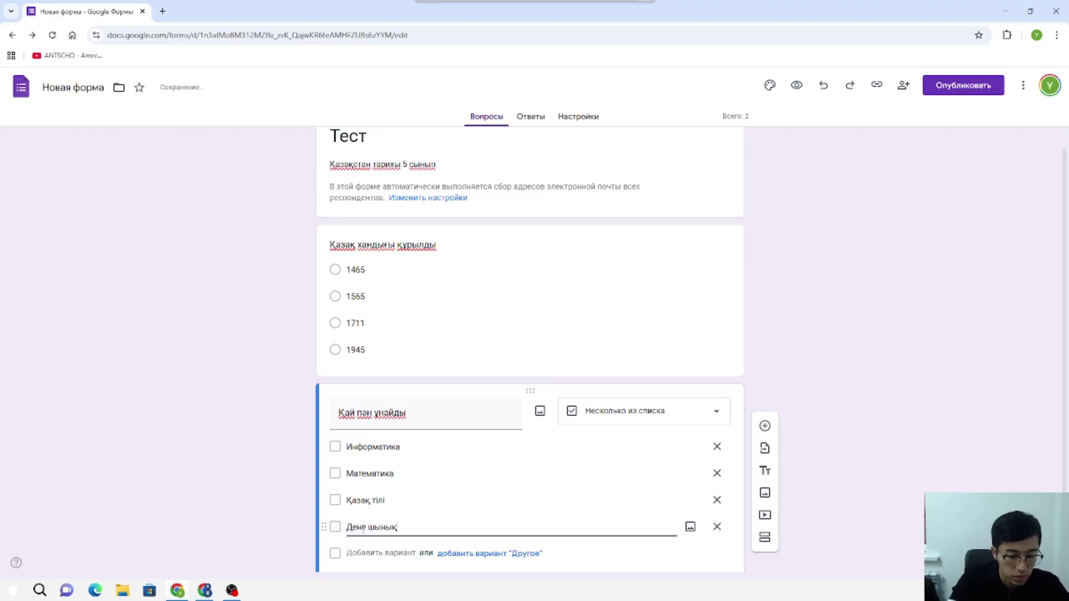
pyautogui.write('тыру')
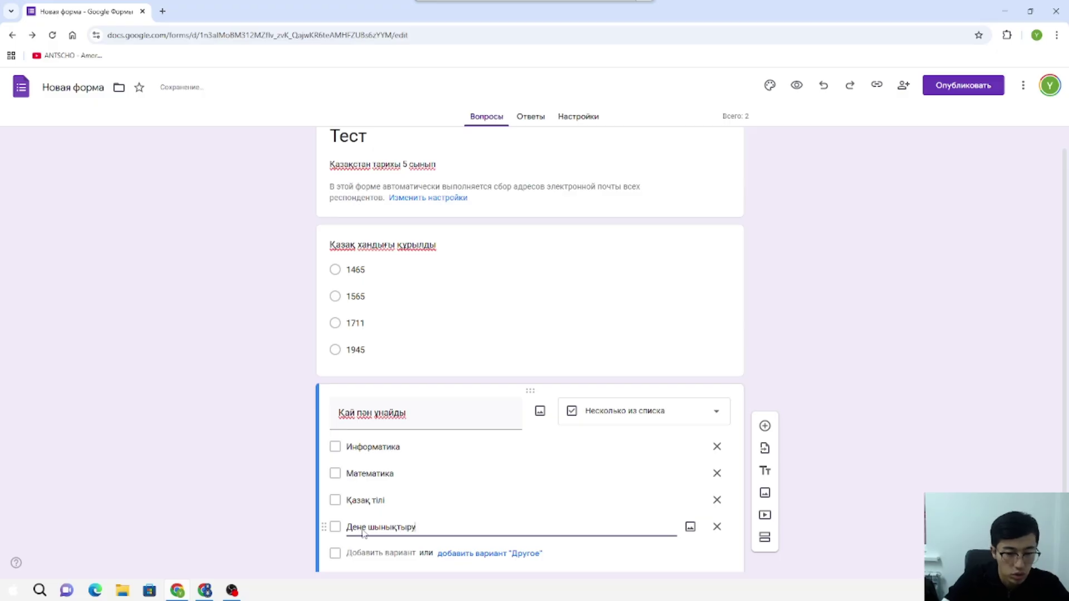
pyautogui.click(371, 554)
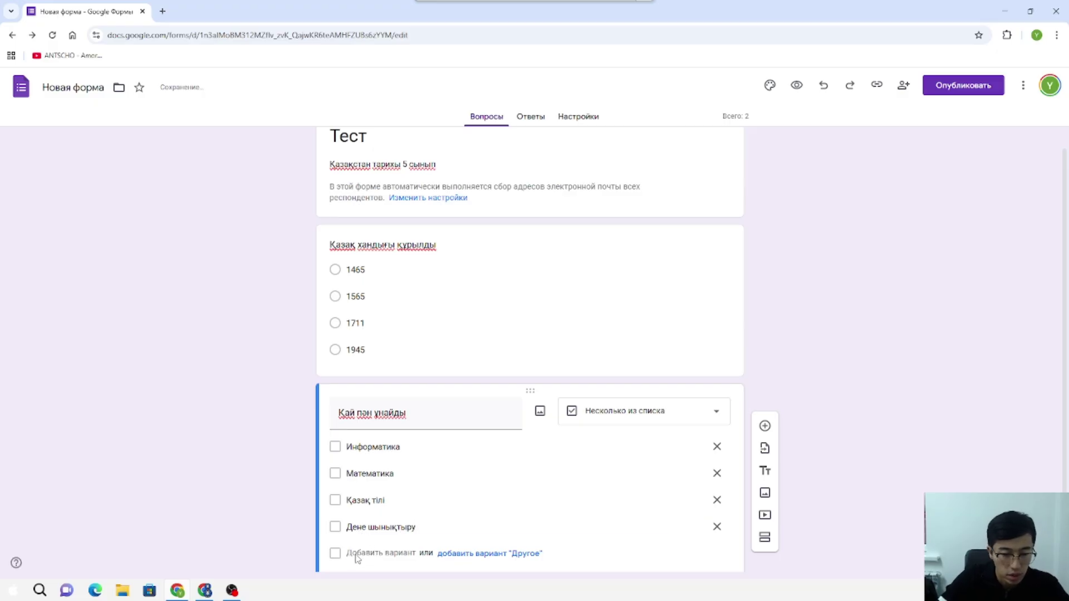
pyautogui.scroll(-1, 389, 549)
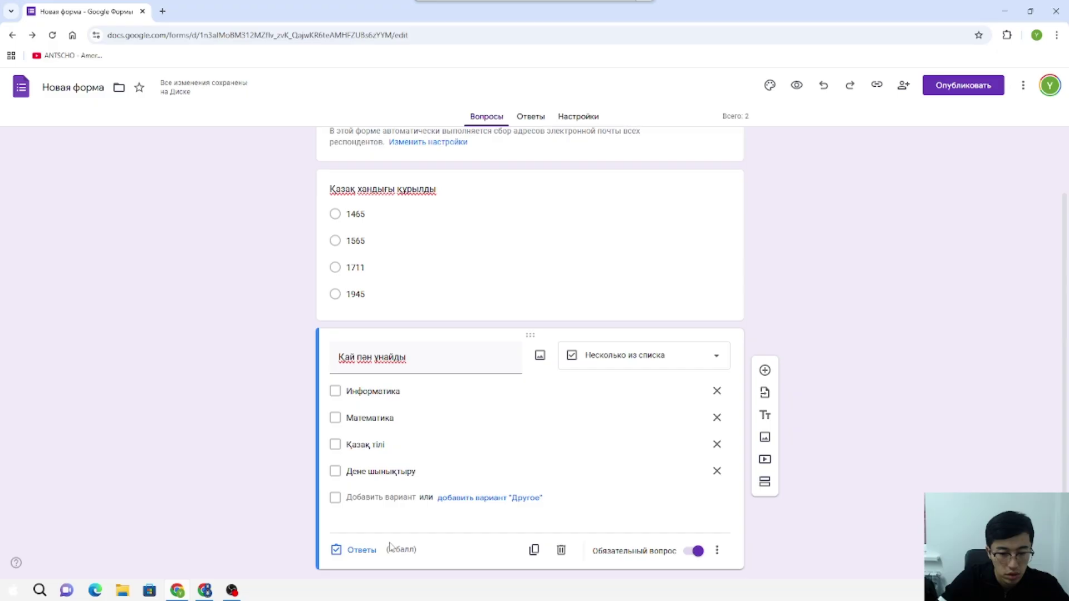
pyautogui.click(365, 498)
pyautogui.write('Биология')
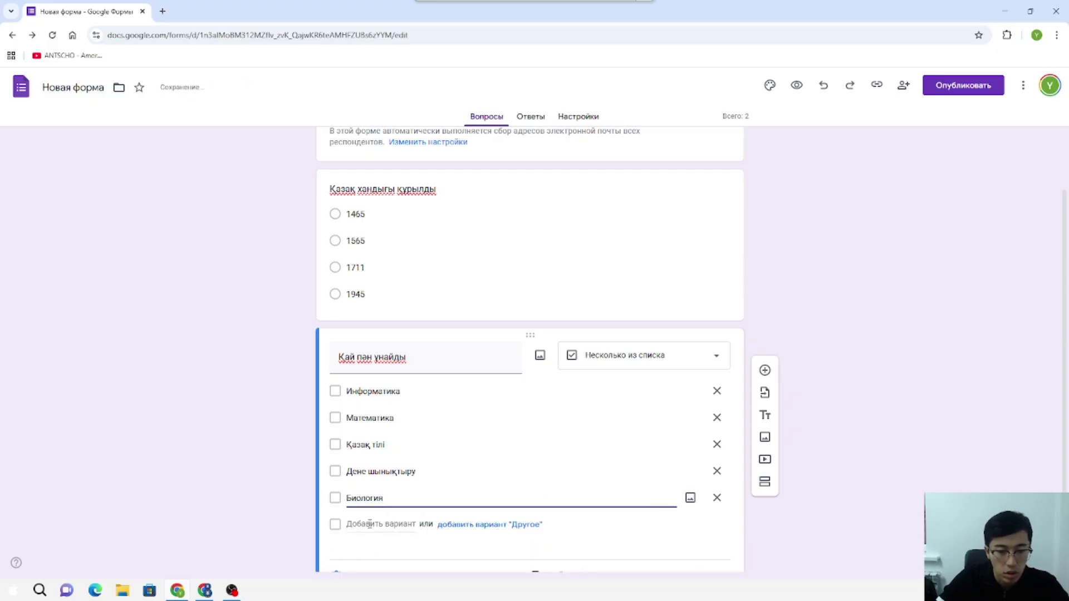
pyautogui.click(369, 524)
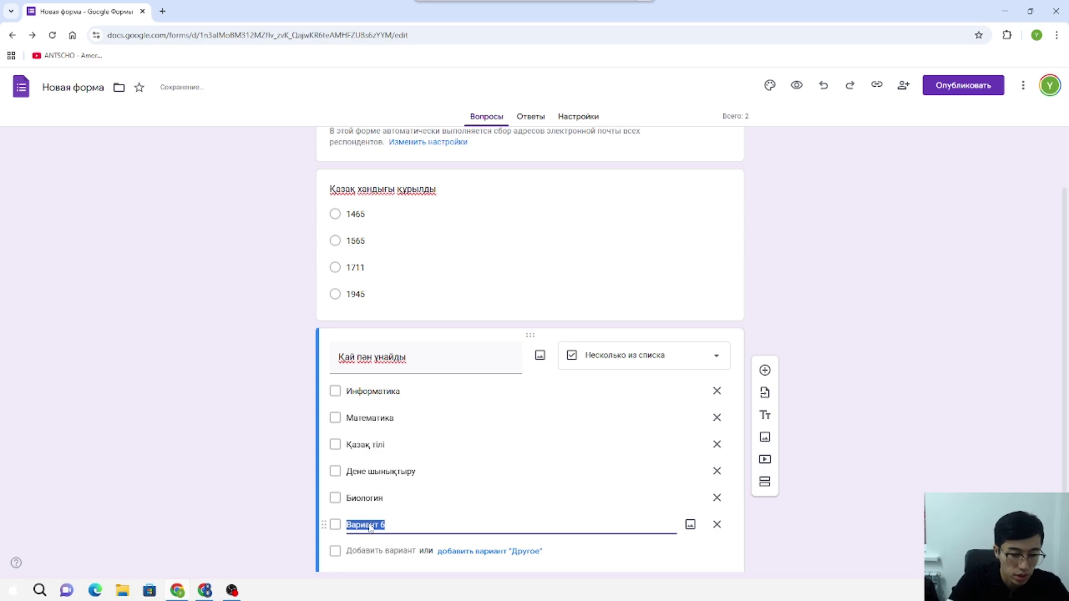
pyautogui.write('Физика')
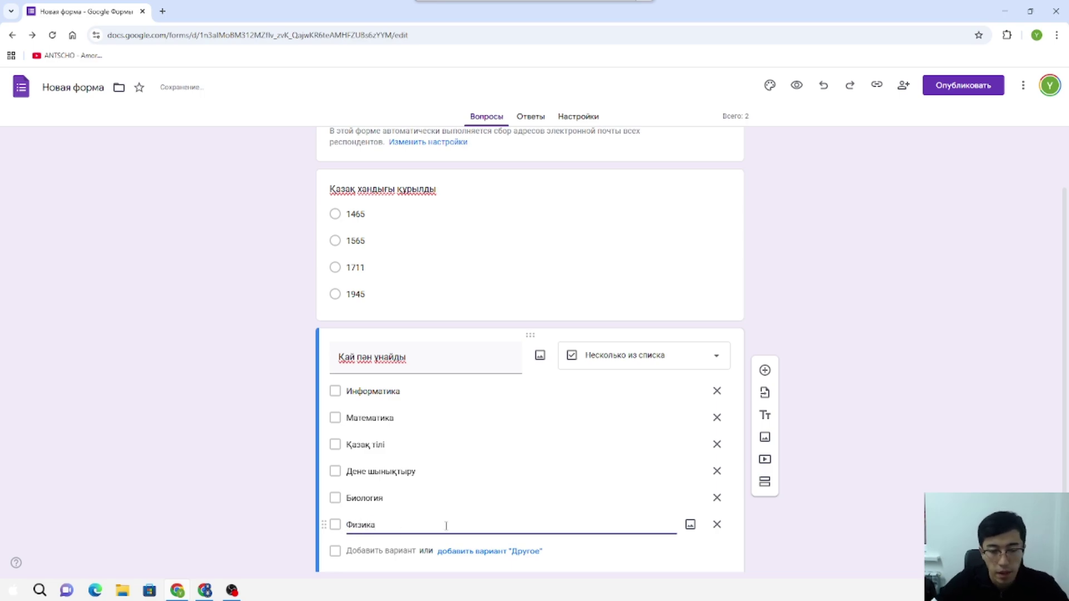
pyautogui.click(846, 382)
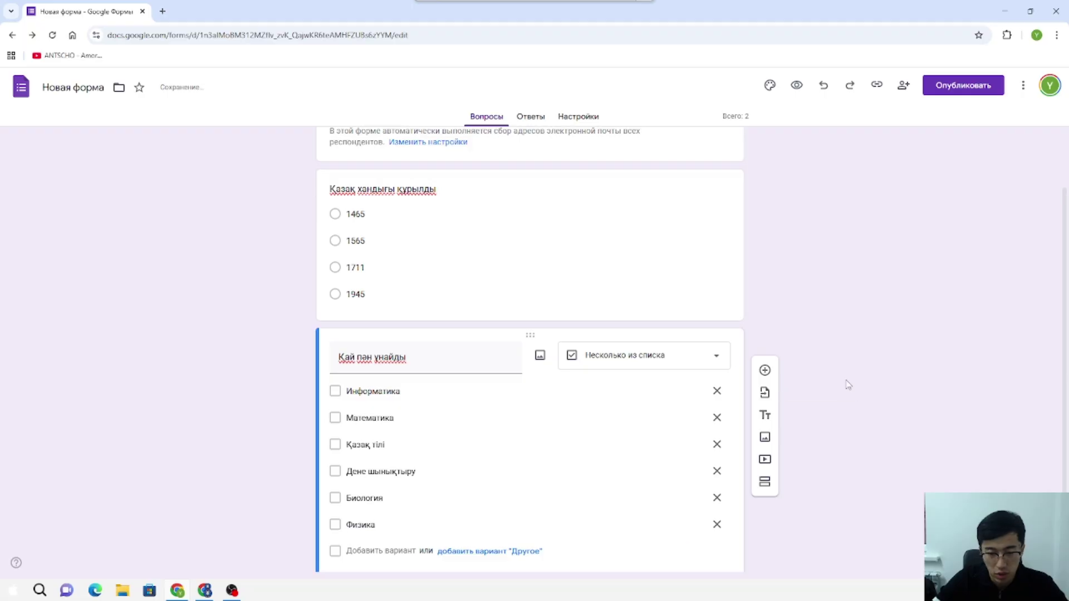
# Step: In the answer key of "Қай пән ұнайды", mark Информатика, Математика and Физика as correct answers
pyautogui.scroll(-2, 525, 440)
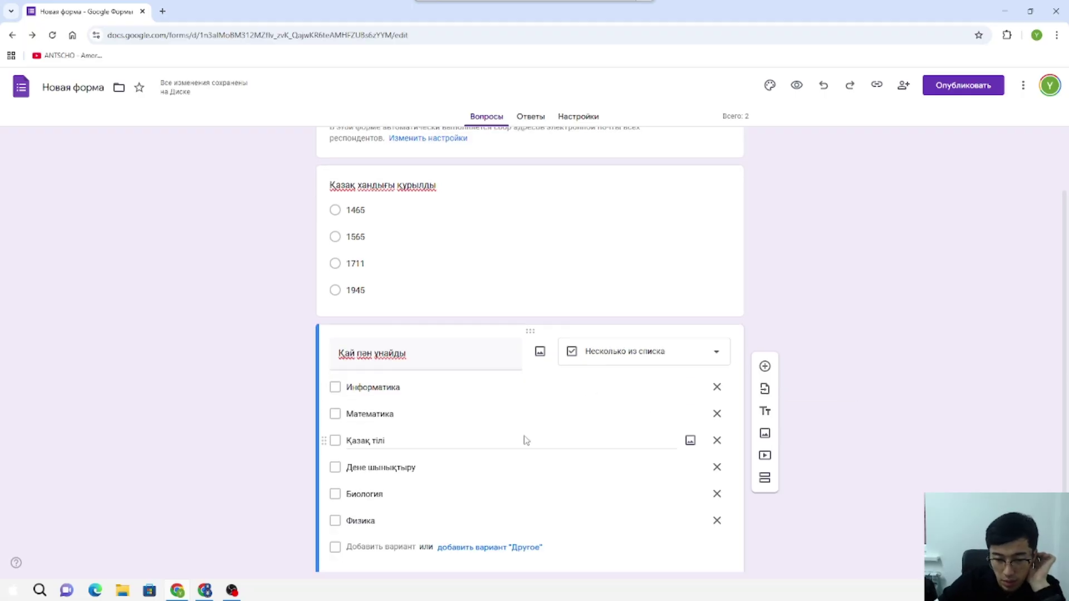
pyautogui.click(364, 519)
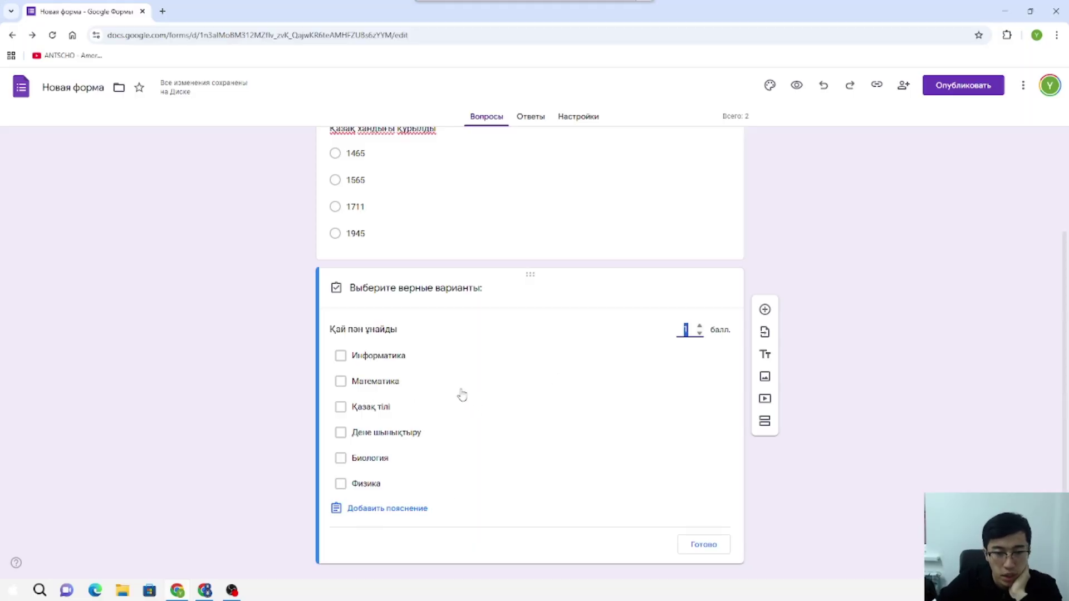
pyautogui.click(340, 356)
pyautogui.click(341, 383)
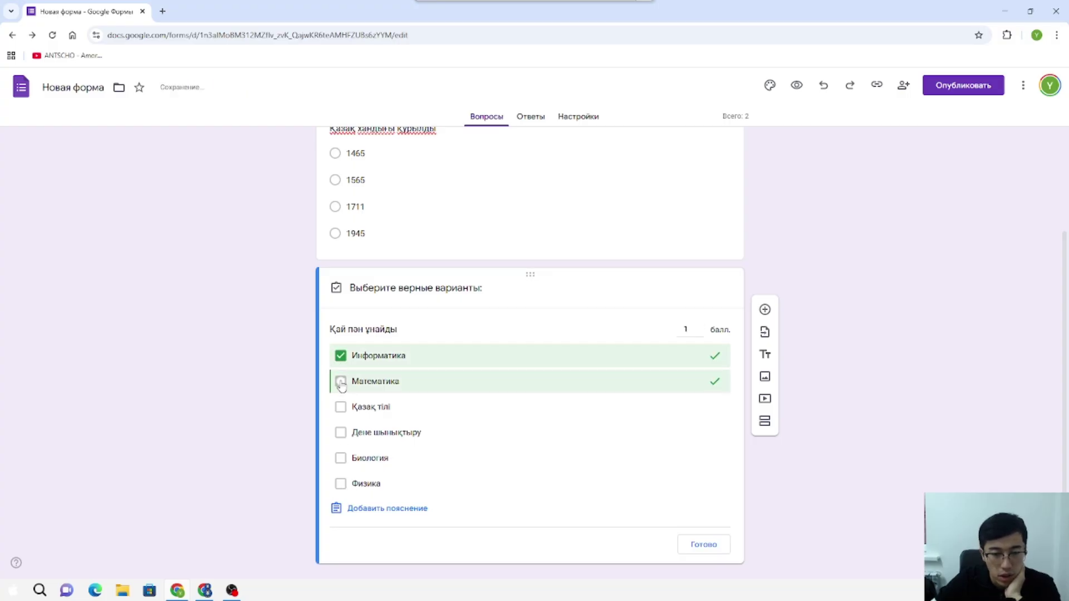
pyautogui.click(340, 483)
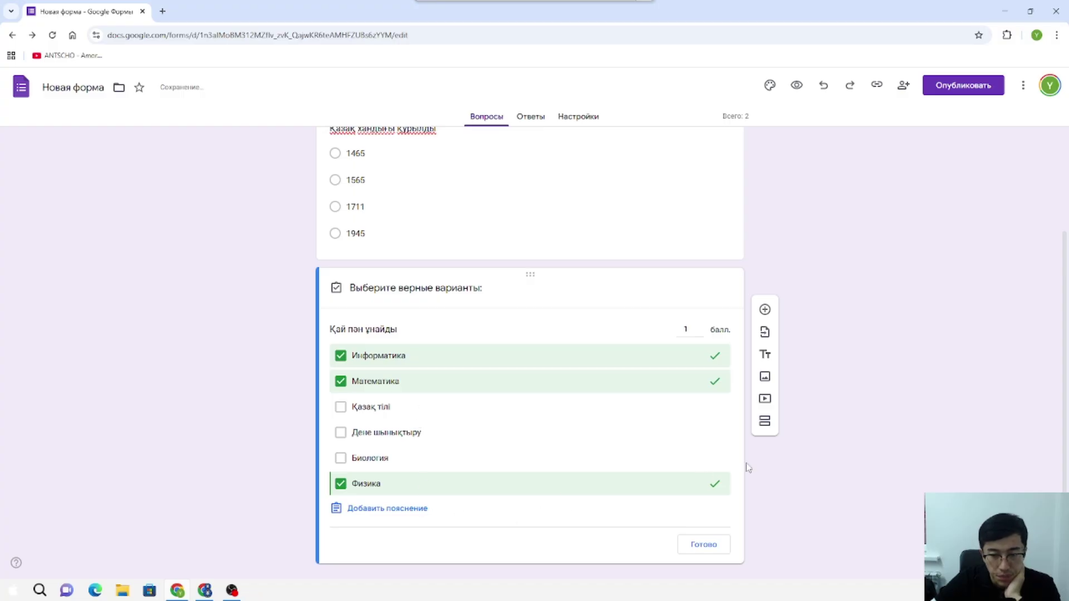
# Step: Set the score for "Қай пән ұнайды" to 3 points and finish editing its answer key
pyautogui.click(685, 330)
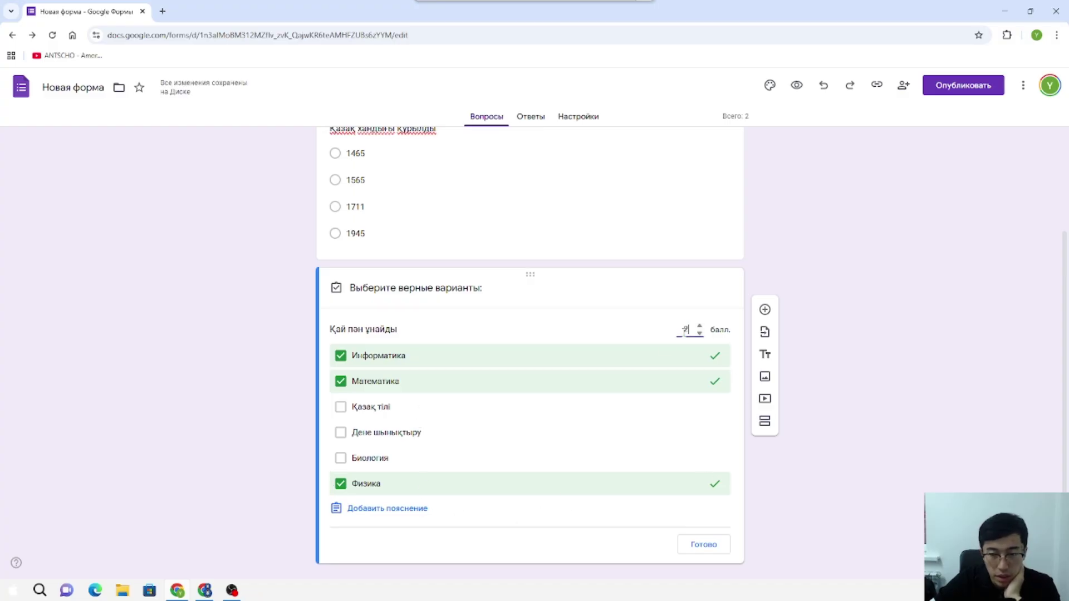
pyautogui.click(710, 315)
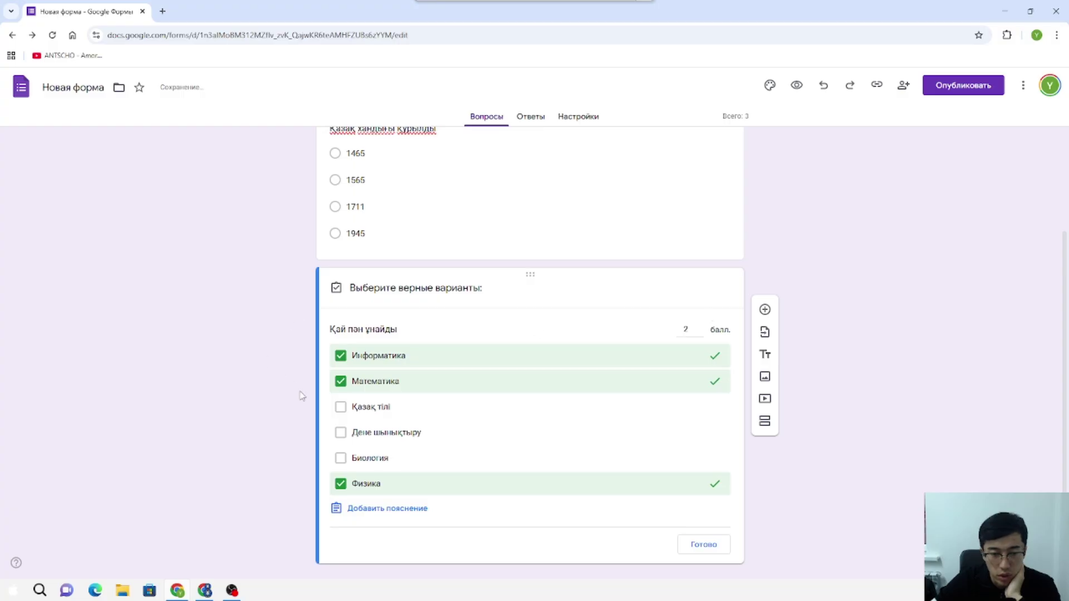
pyautogui.click(686, 329)
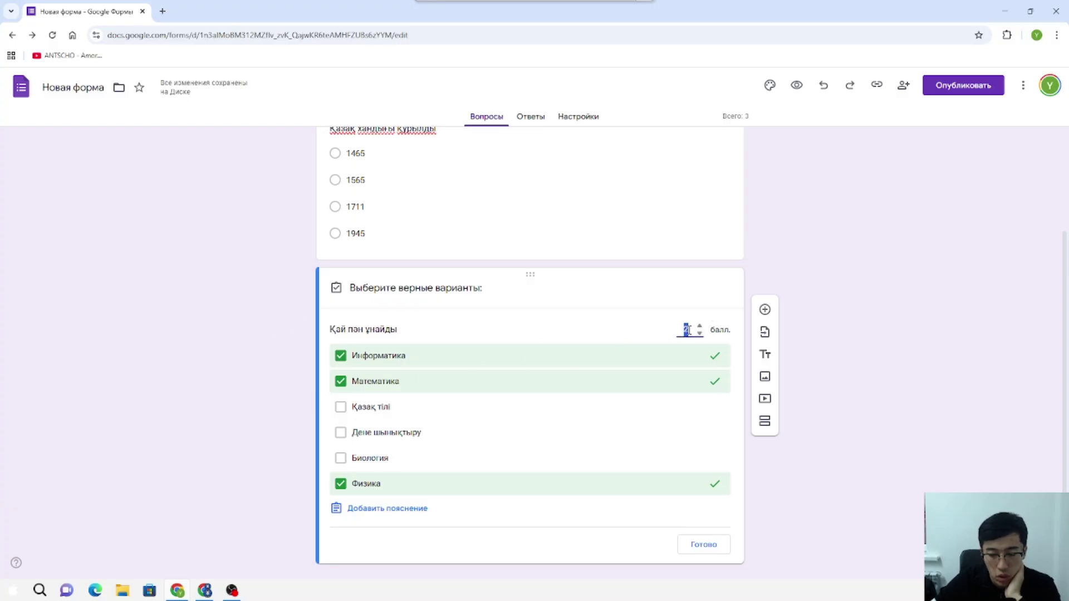
pyautogui.write('3')
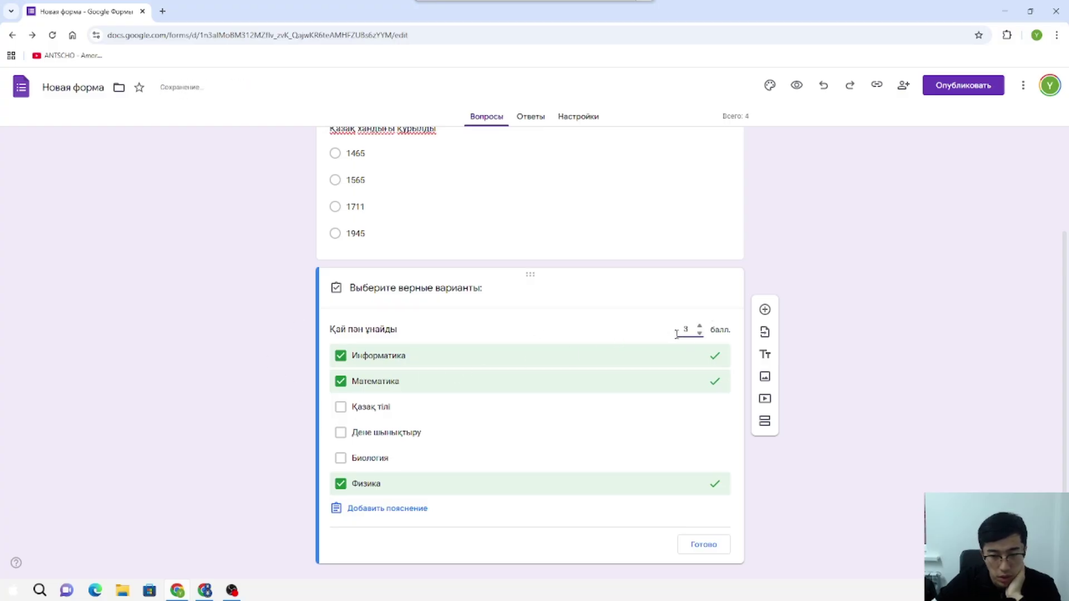
pyautogui.click(703, 545)
# Step: Add a third question of type "Текст (абзац)" with the text "Өз ойыңды жеткіз"
pyautogui.scroll(-1, 533, 486)
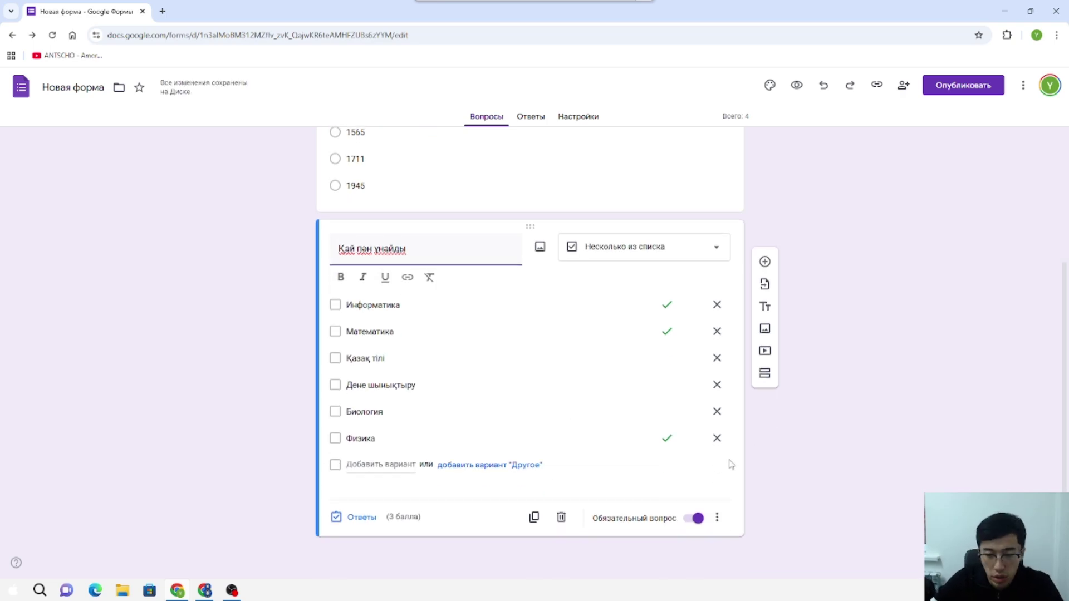
pyautogui.click(765, 262)
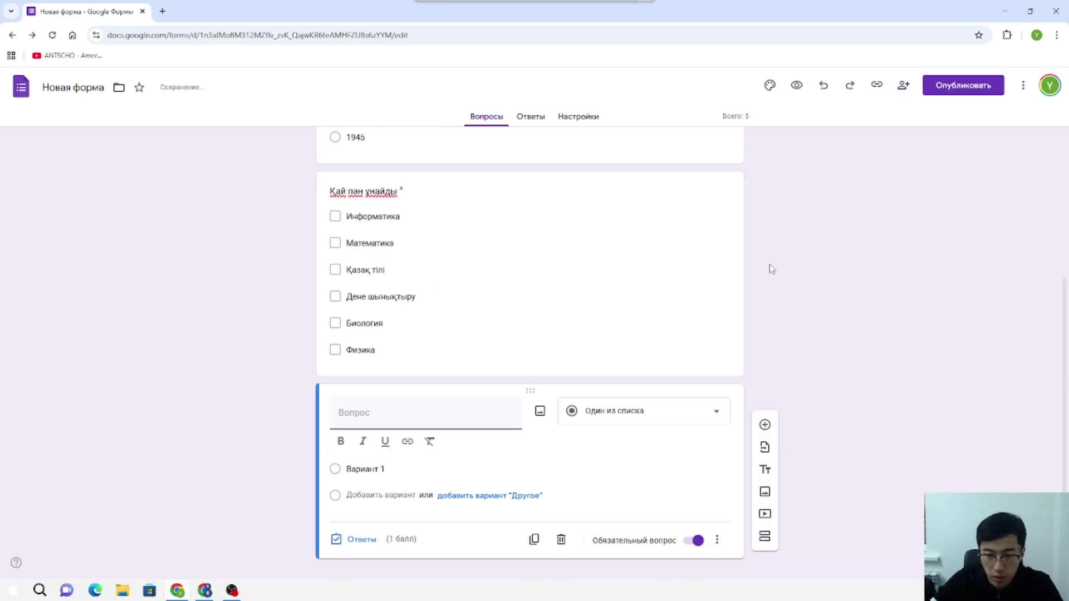
pyautogui.click(595, 416)
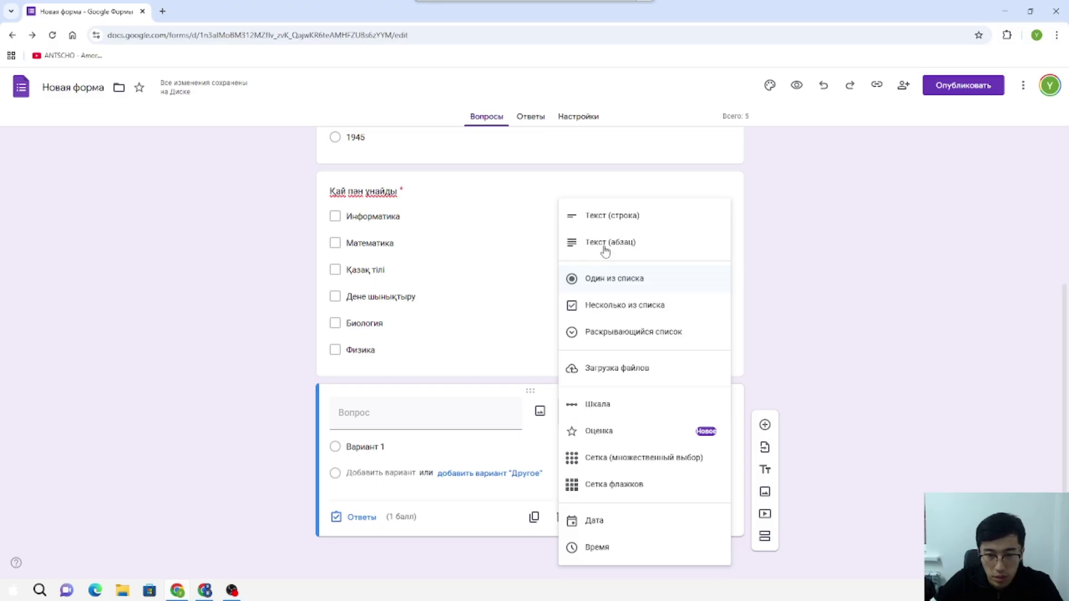
pyautogui.click(568, 243)
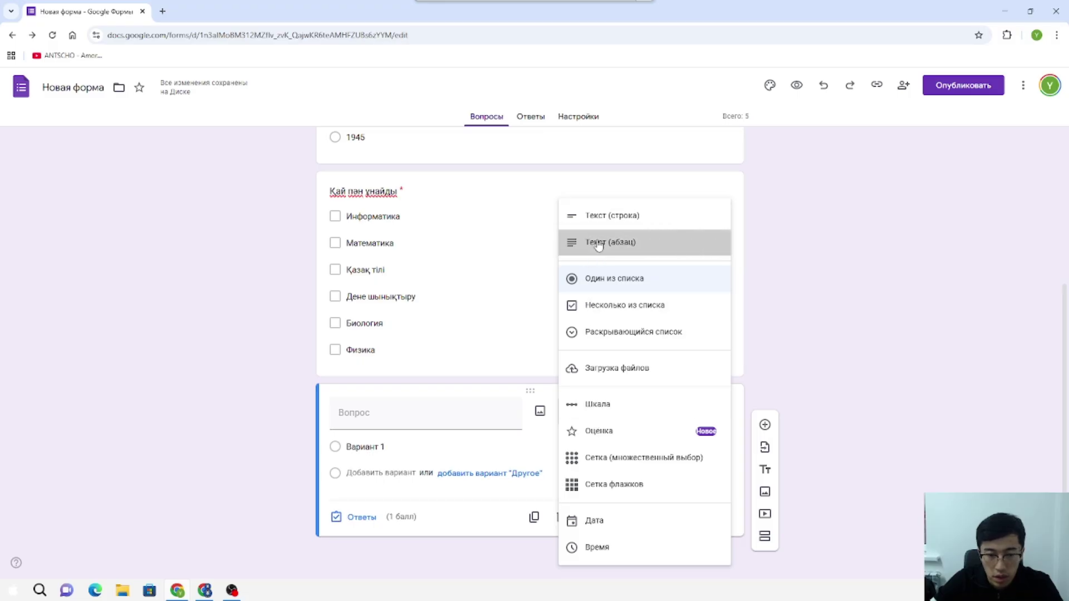
pyautogui.click(364, 431)
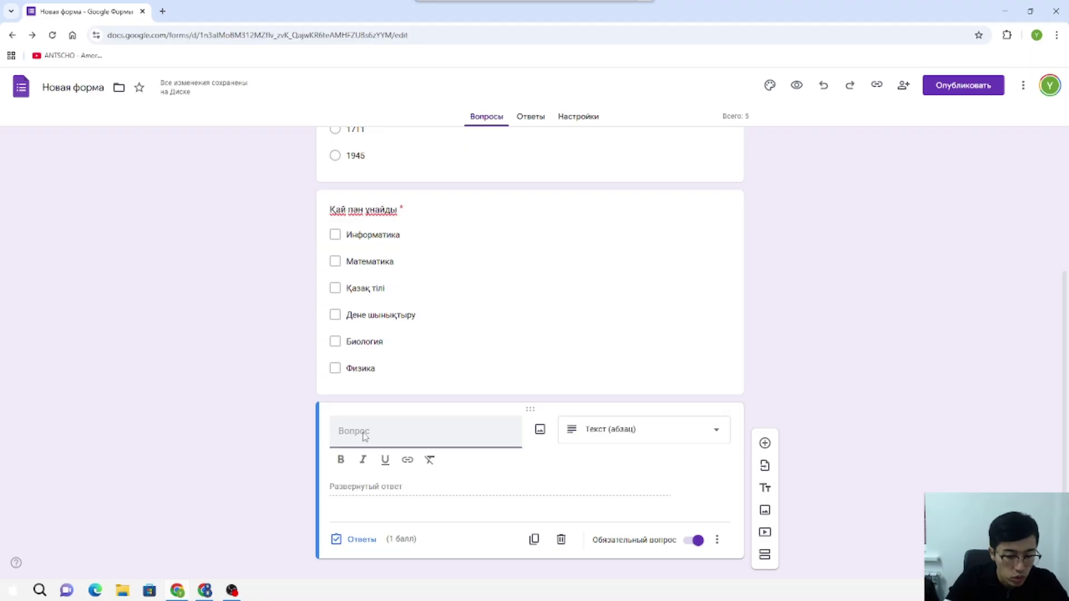
pyautogui.write('ө')
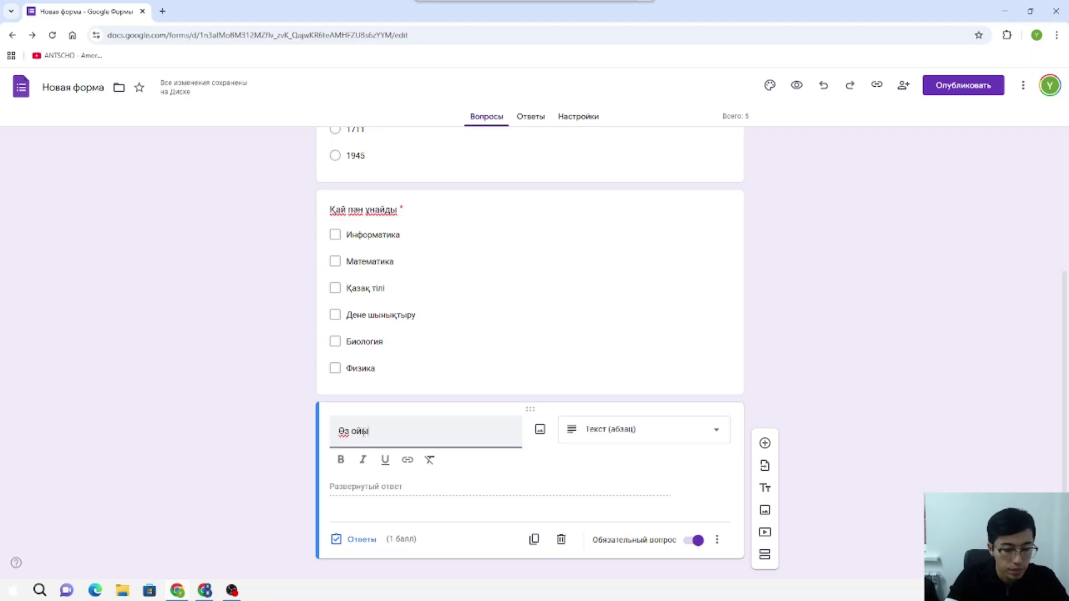
pyautogui.write('з ойыңды жеткіз')
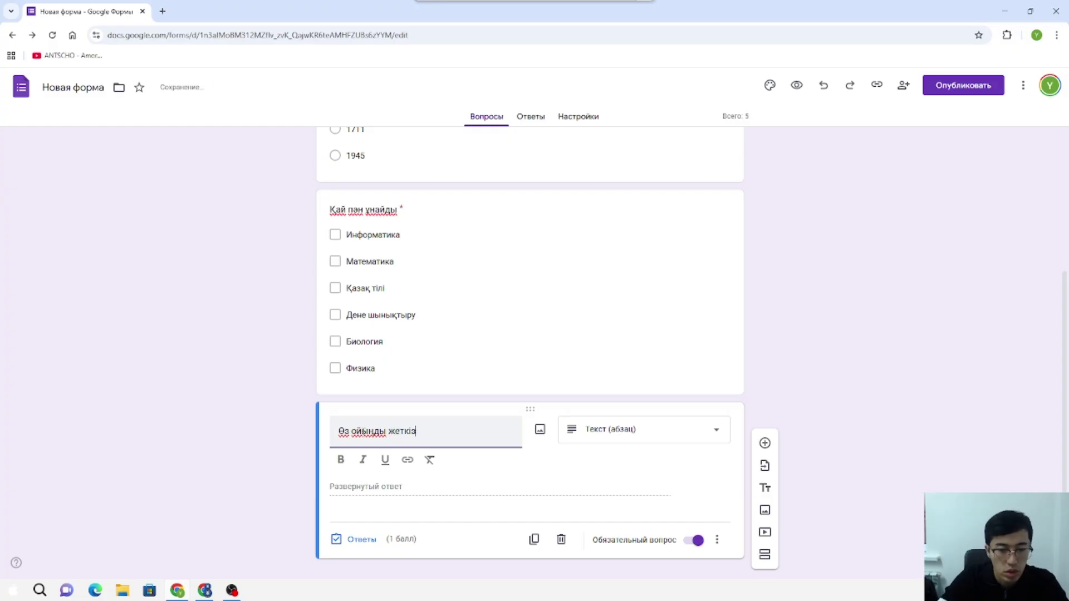
# Step: Check the points setting in the answer key of the "Өз ойыңды жеткіз" question and leave it as is
pyautogui.click(373, 487)
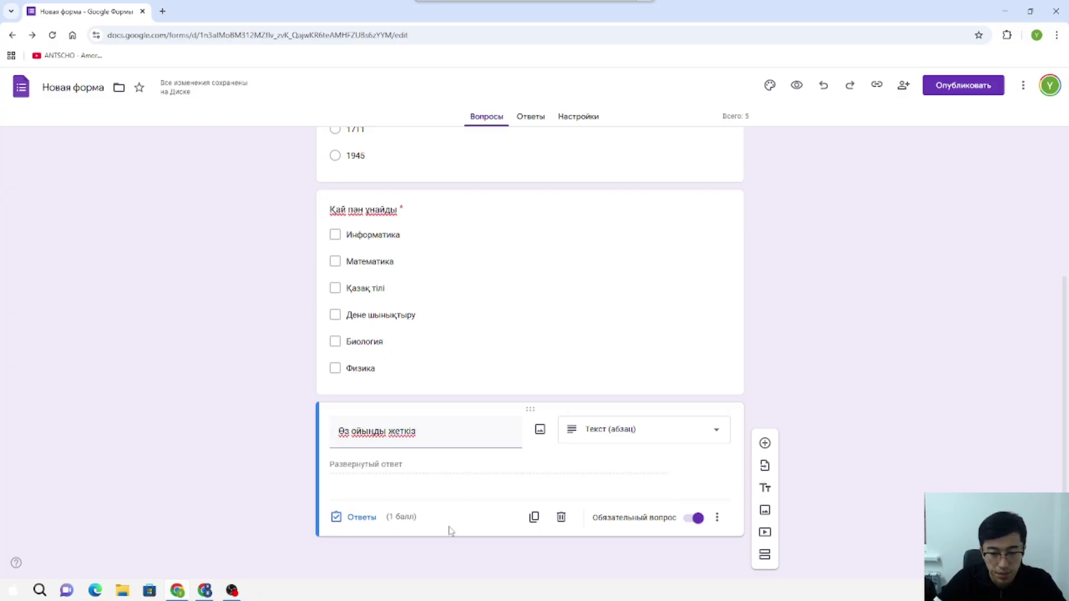
pyautogui.click(345, 517)
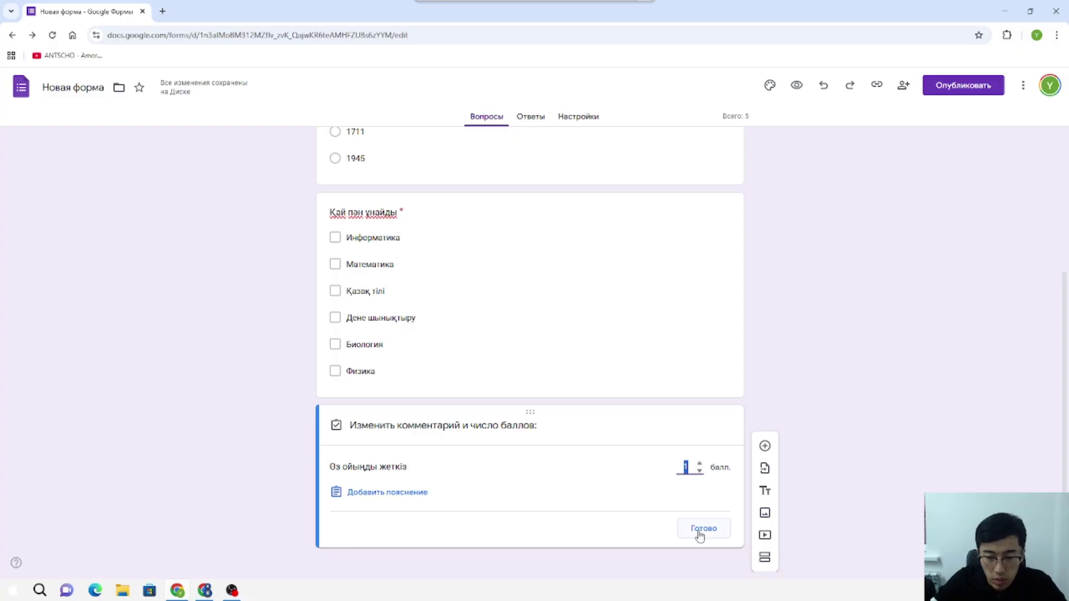
pyautogui.click(704, 527)
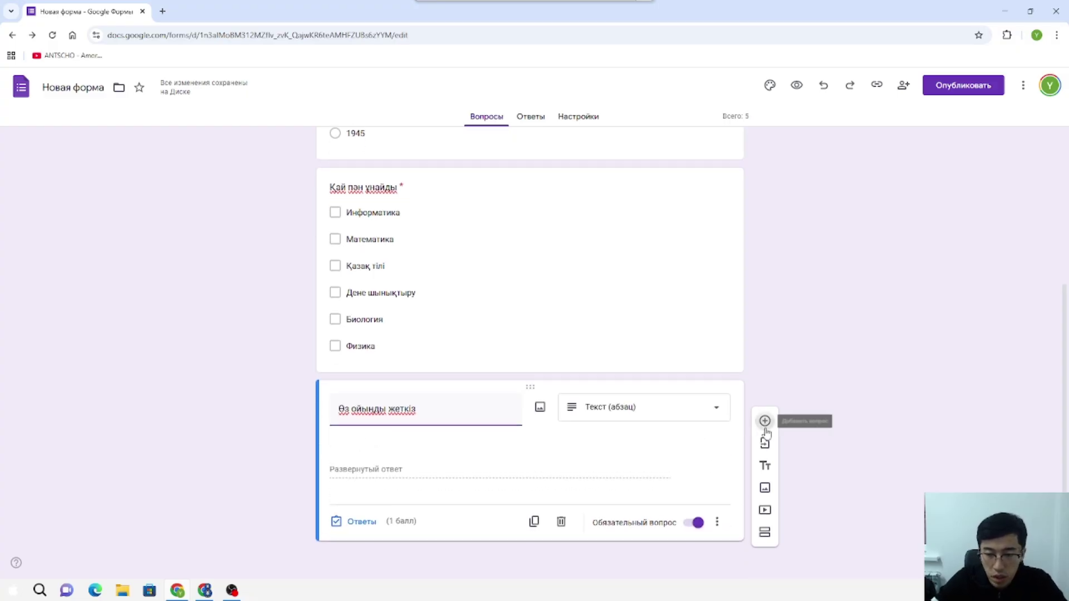
# Step: Add a blank question at the end of the form and make the "Өз ойыңды жеткіз" question optional
pyautogui.click(764, 422)
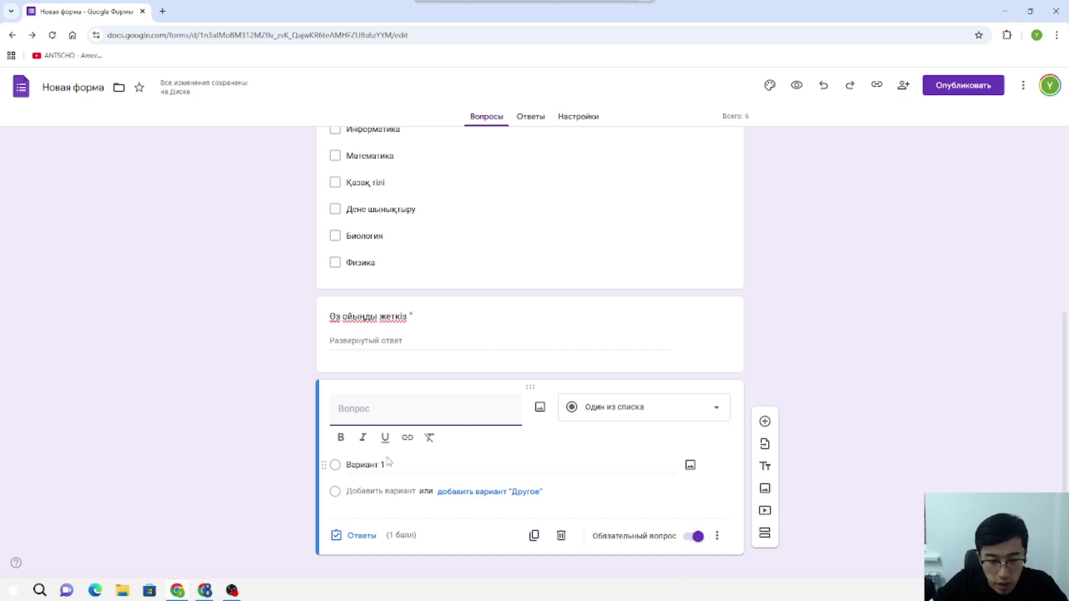
pyautogui.scroll(4, 382, 397)
pyautogui.scroll(-3, 439, 474)
pyautogui.scroll(-1, 439, 474)
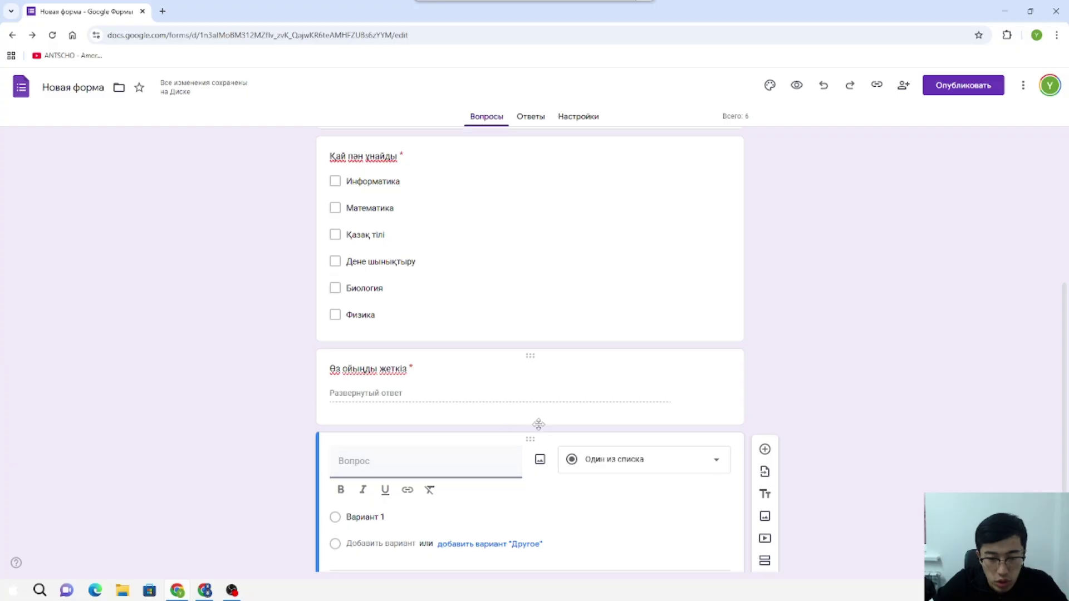
pyautogui.click(611, 343)
pyautogui.click(694, 441)
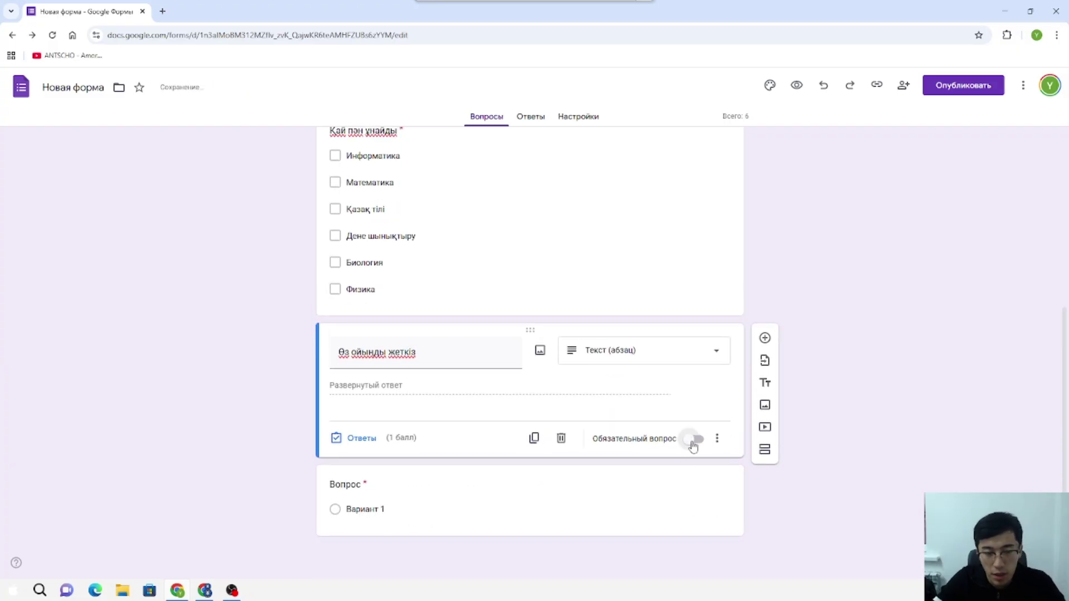
# Step: Add another blank question directly below "Өз ойыңды жеткіз" and look through the available question types, keeping "Один из списка"
pyautogui.click(765, 338)
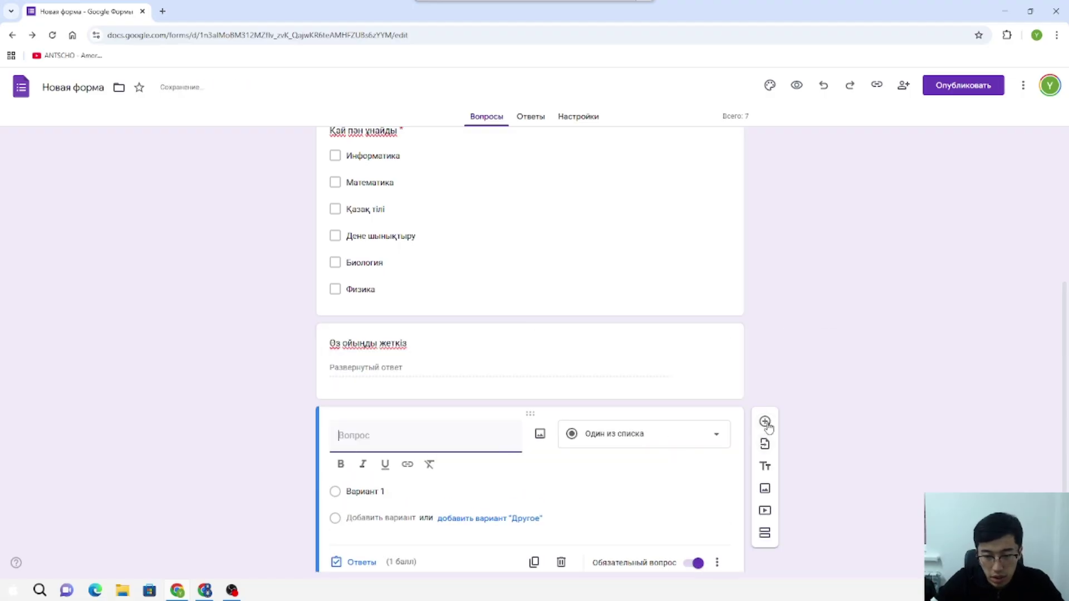
pyautogui.click(676, 432)
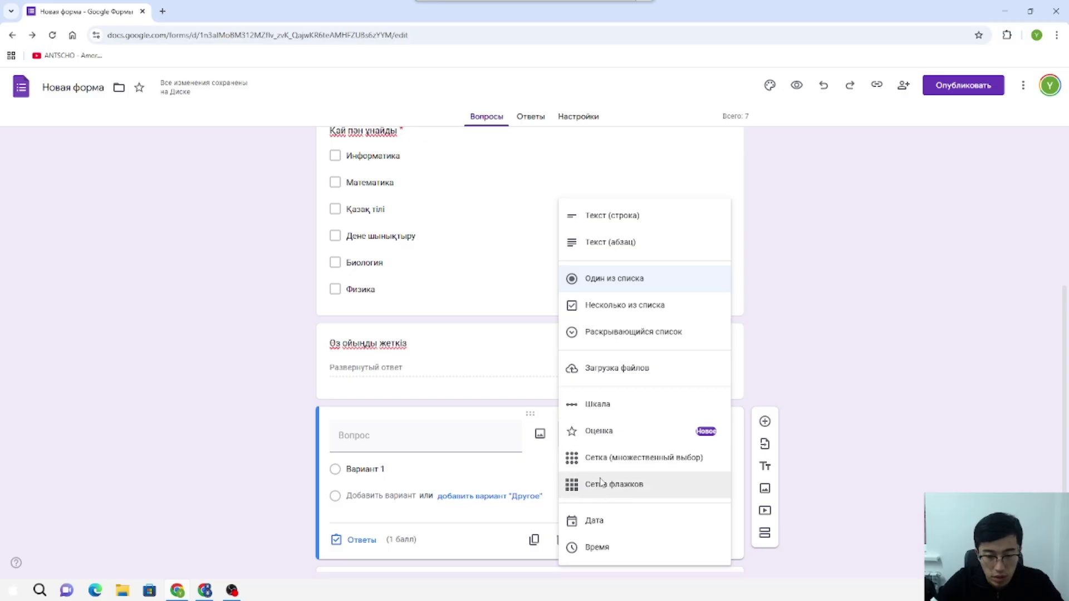
pyautogui.click(762, 348)
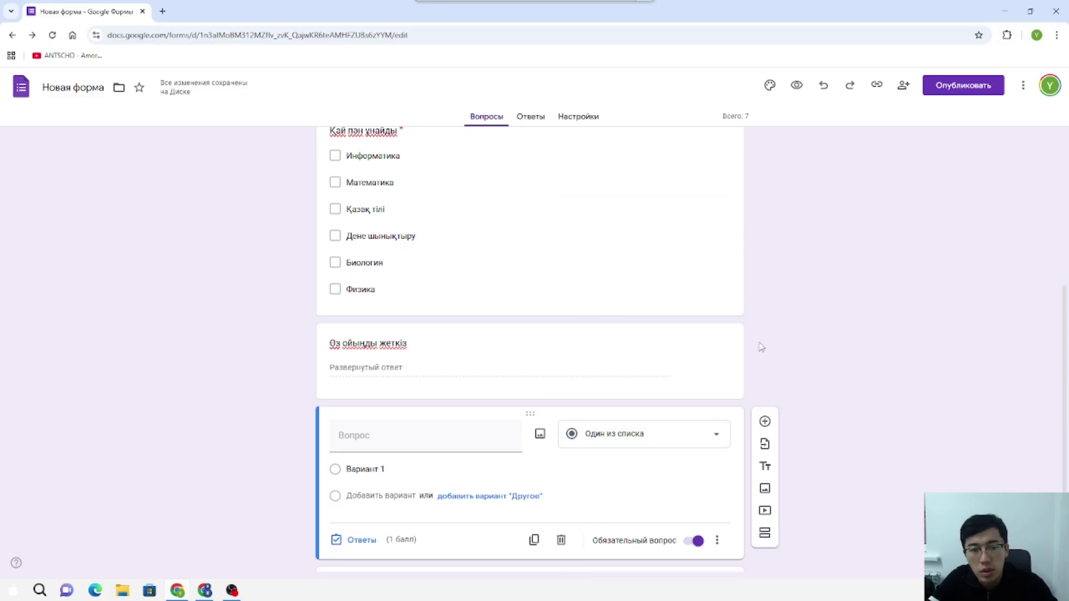
pyautogui.scroll(4, 458, 377)
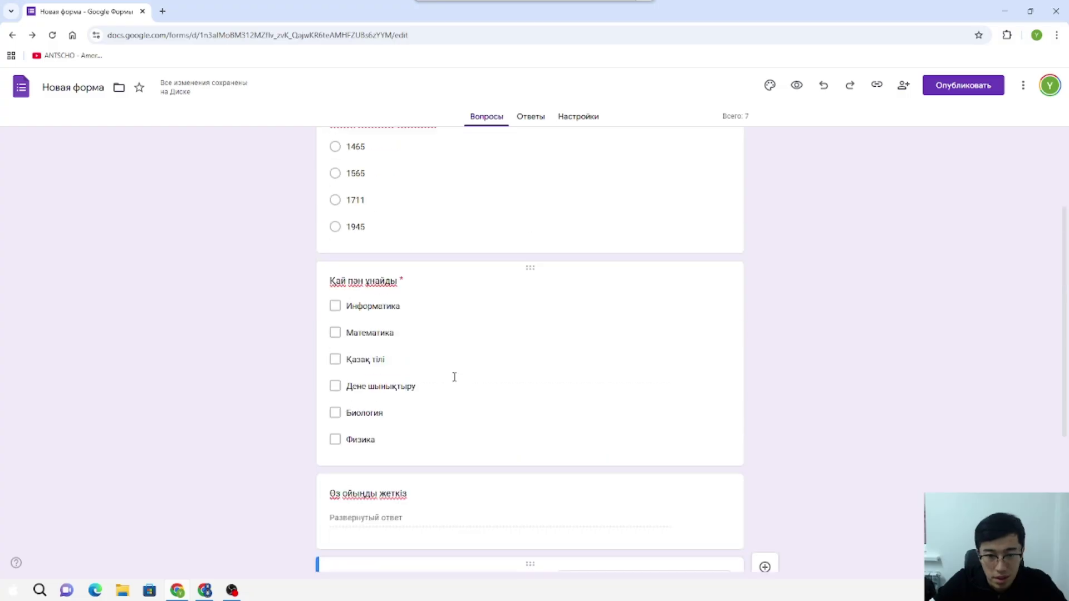
pyautogui.scroll(2, 427, 292)
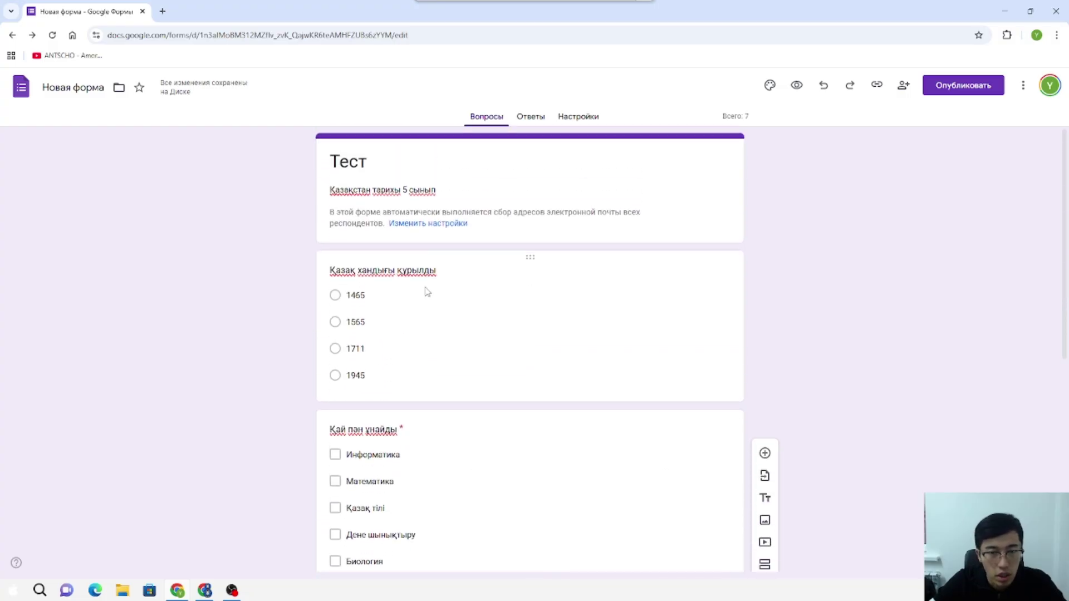
pyautogui.scroll(-7, 427, 292)
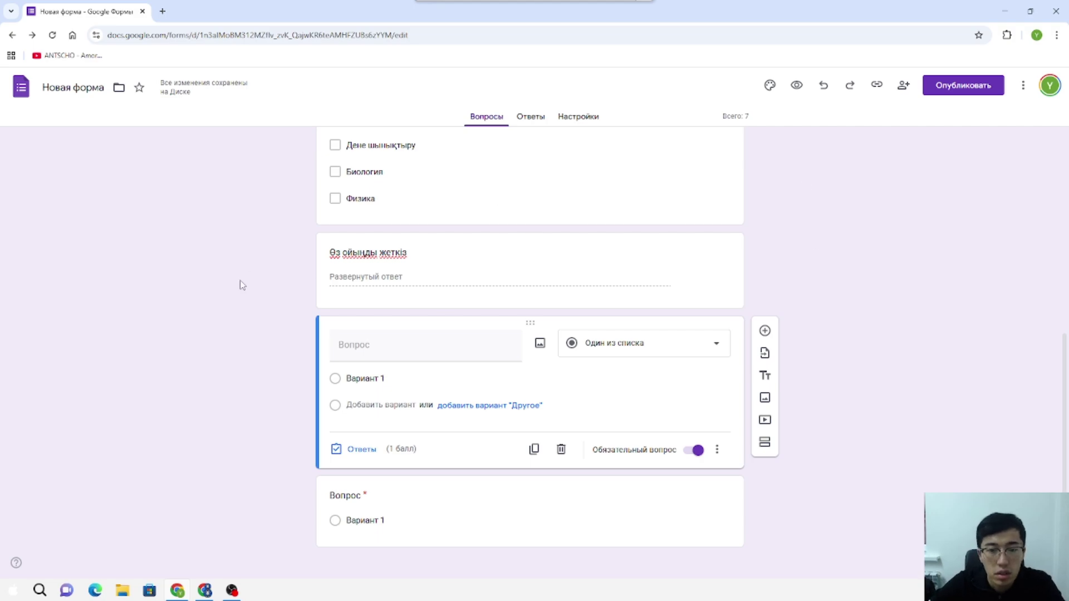
pyautogui.scroll(7, 243, 285)
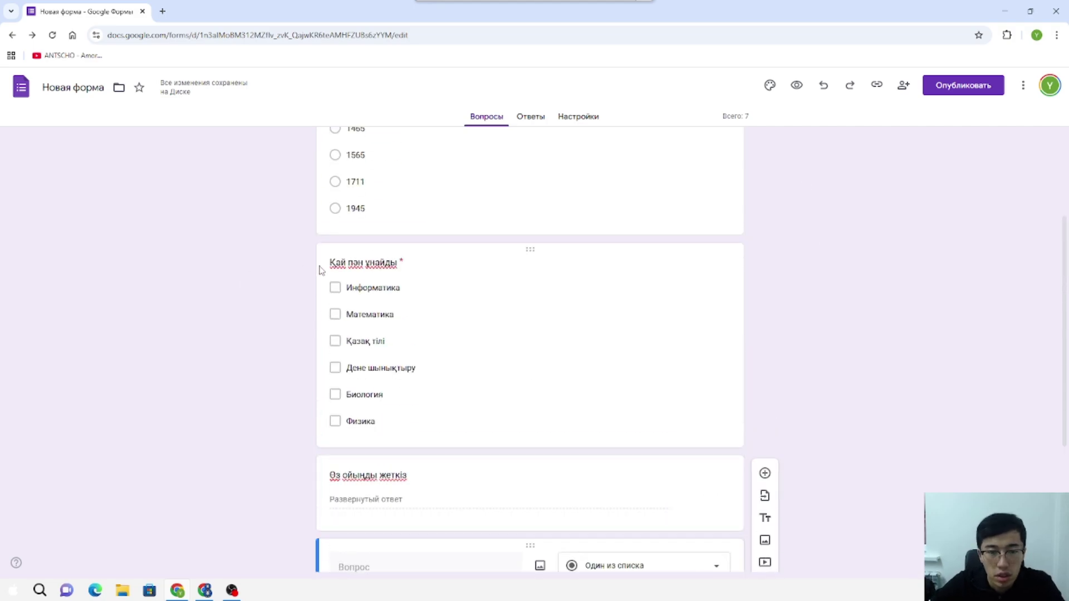
# Step: Try several theme colours for the form, including light blue, and settle on green
pyautogui.click(771, 89)
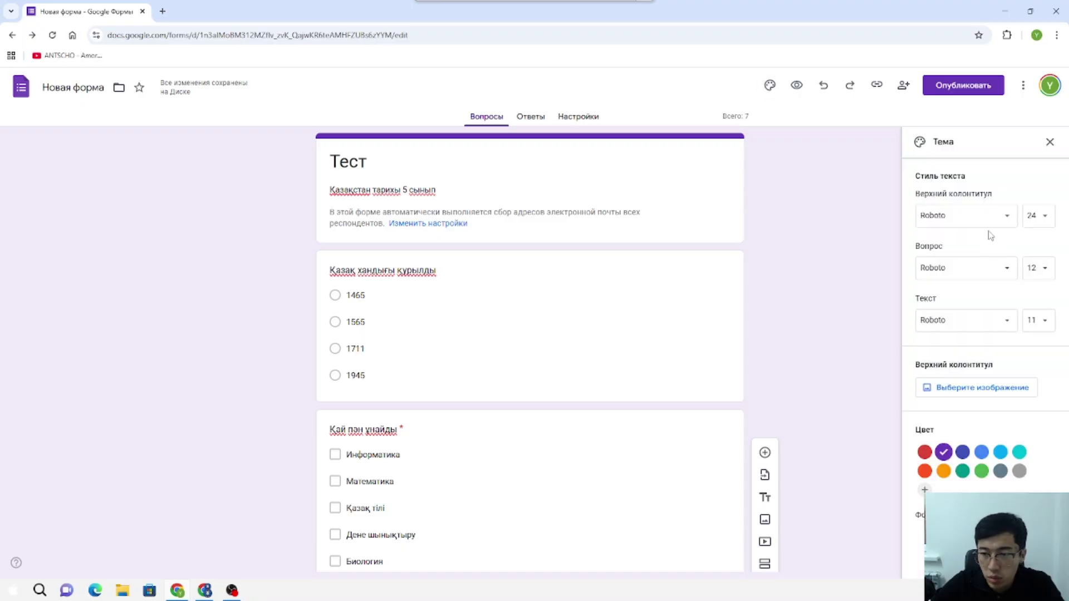
pyautogui.click(962, 452)
pyautogui.click(996, 452)
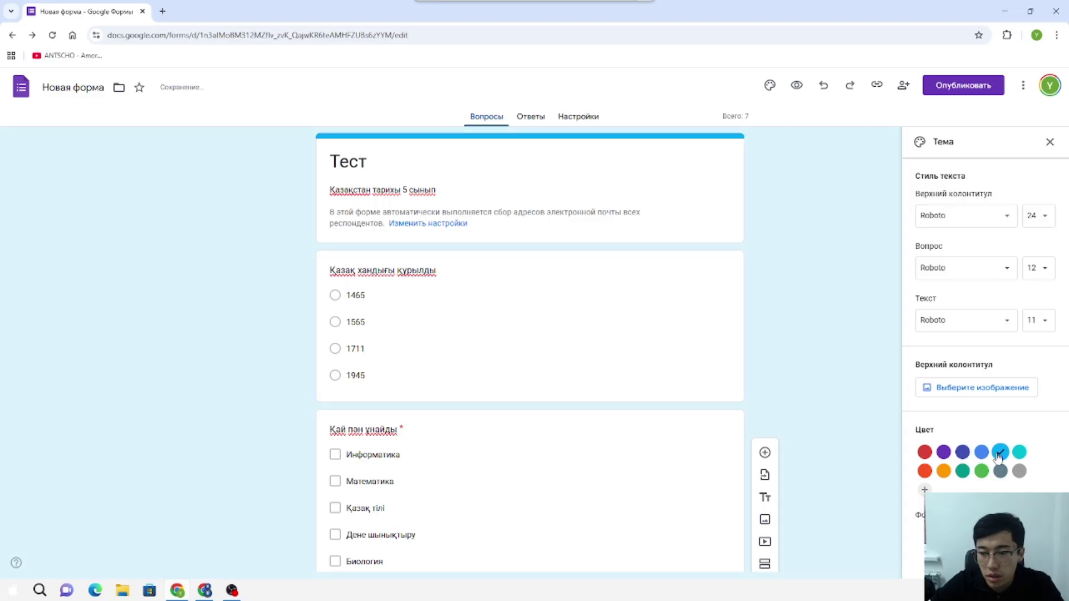
pyautogui.click(1020, 452)
pyautogui.click(982, 472)
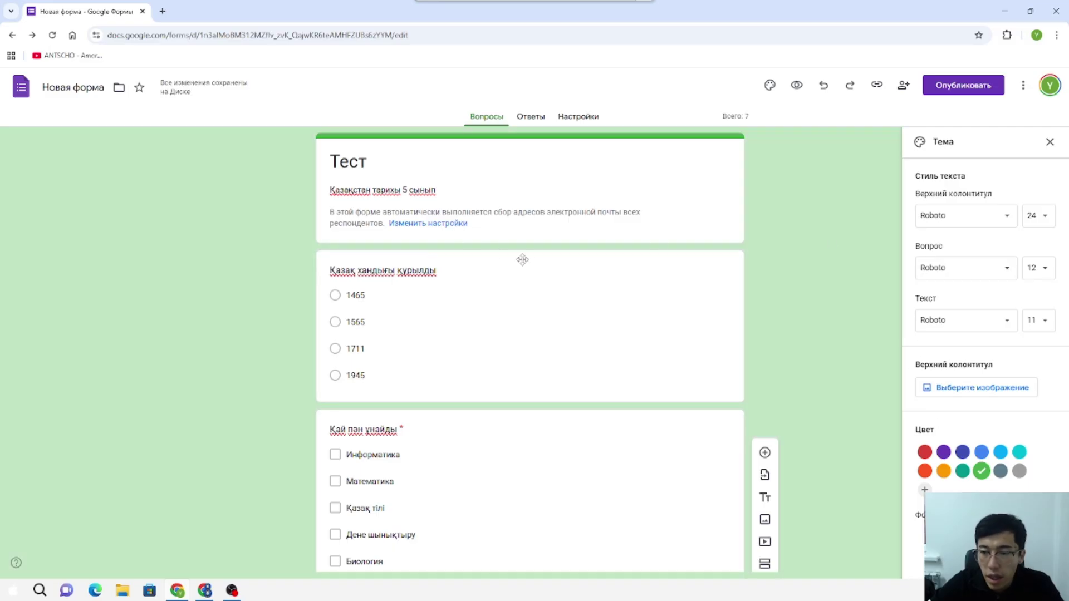
# Step: Set the theme's header font to Times New Roman and close the theme settings
pyautogui.click(935, 224)
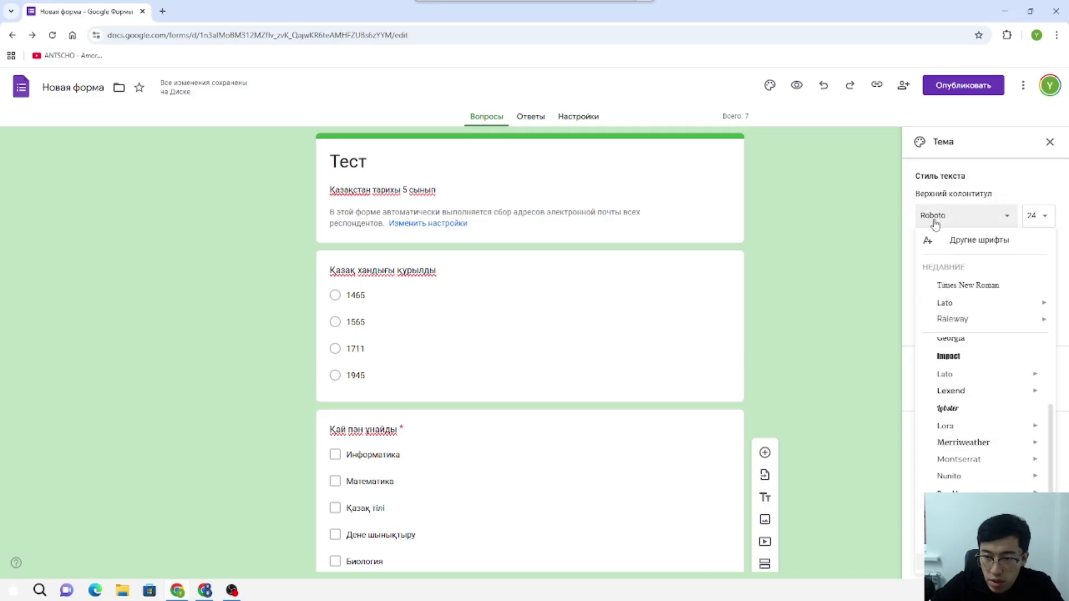
pyautogui.click(958, 285)
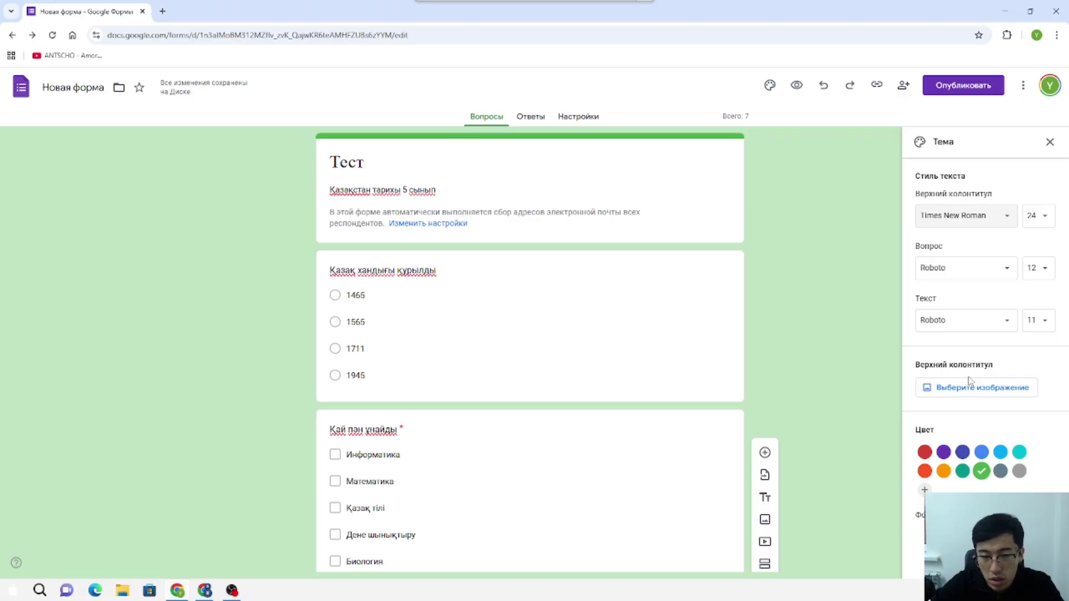
pyautogui.click(1048, 143)
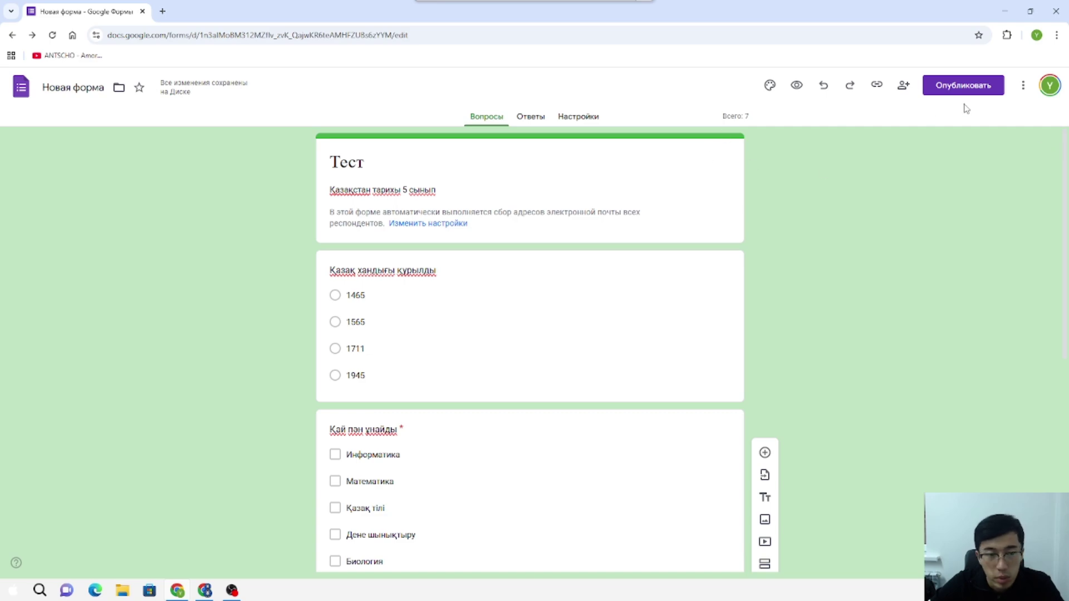
pyautogui.scroll(-2, 384, 276)
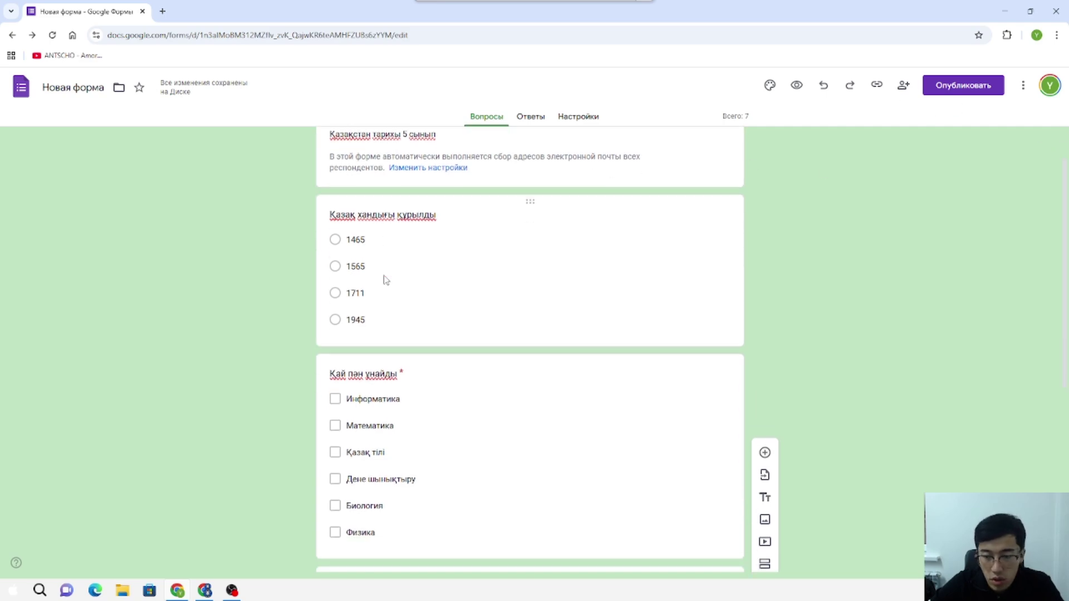
pyautogui.scroll(2, 449, 294)
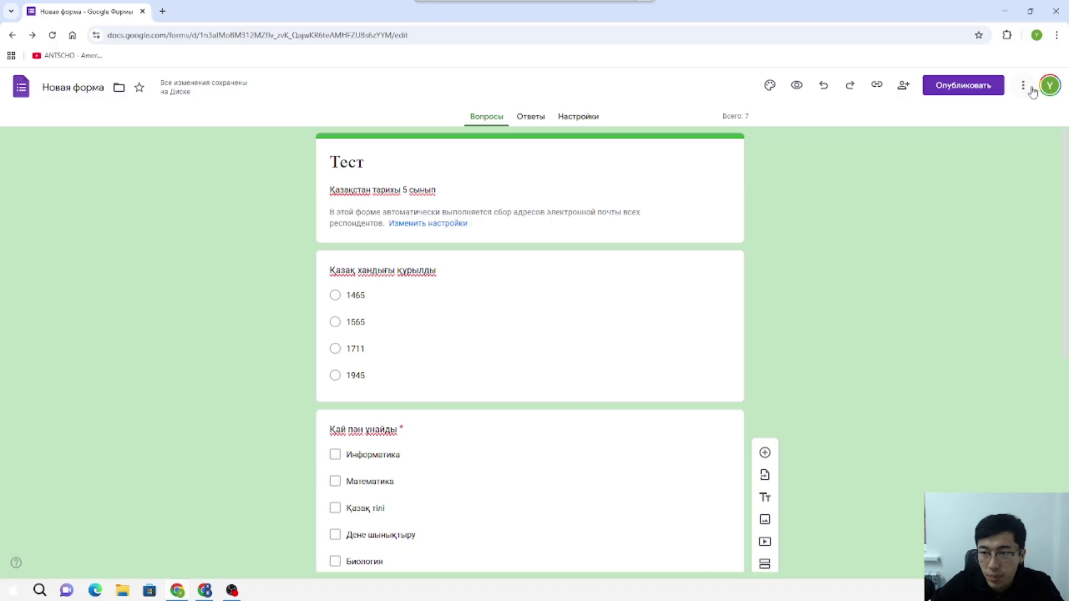